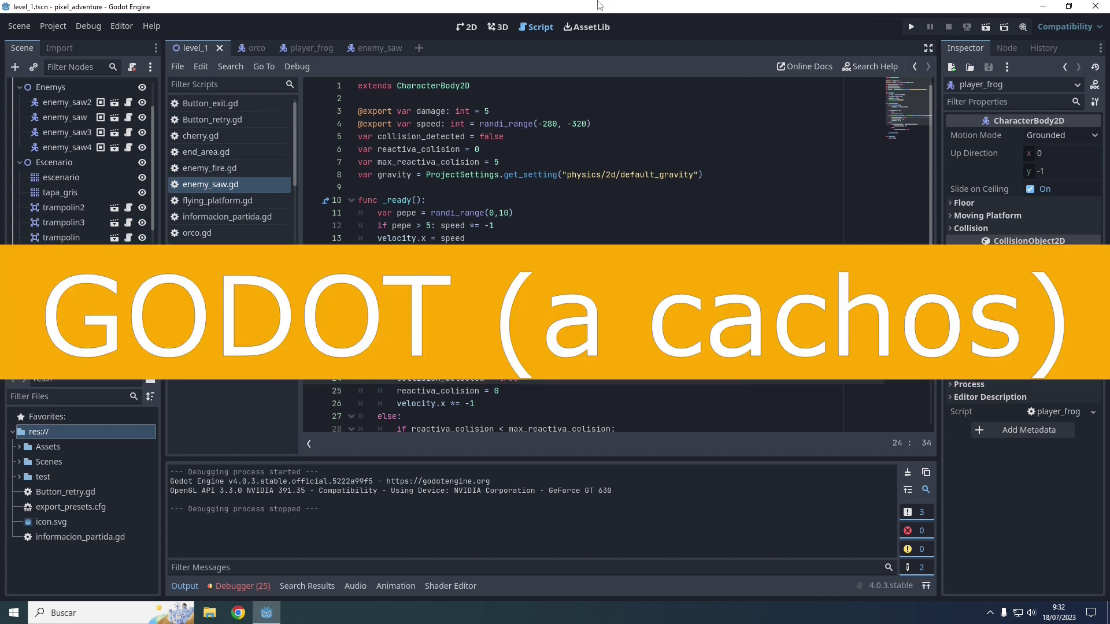
- Run the level from the 2D view and guide the frog right, jumping obstacles toward the cherries
click(474, 28)
click(986, 27)
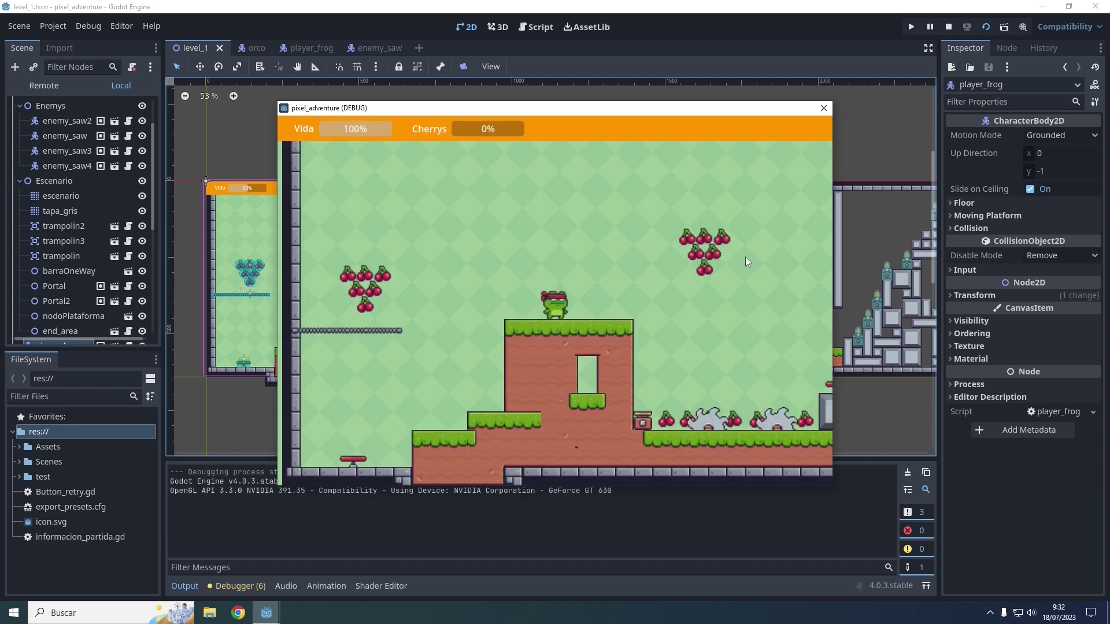
key(Right)
key(space)
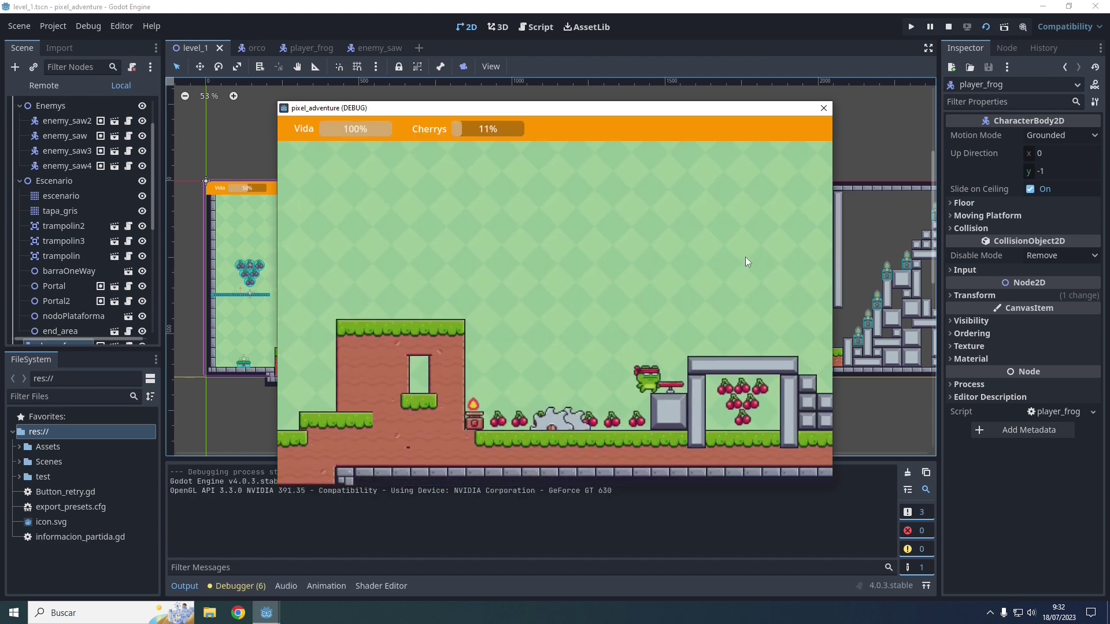
key(space)
key(space)
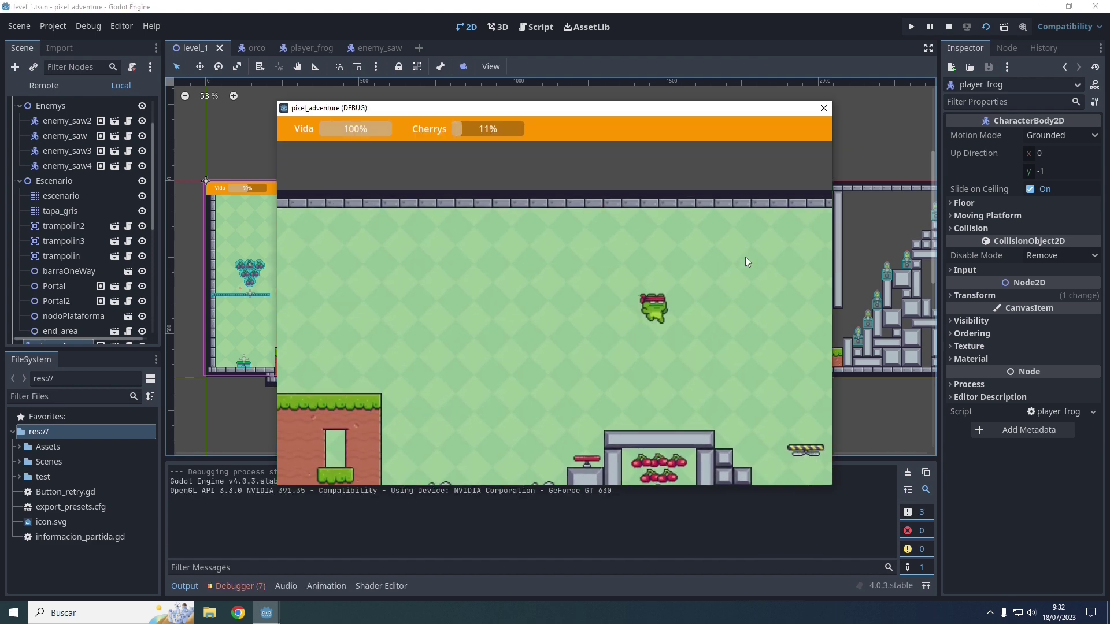
key(space)
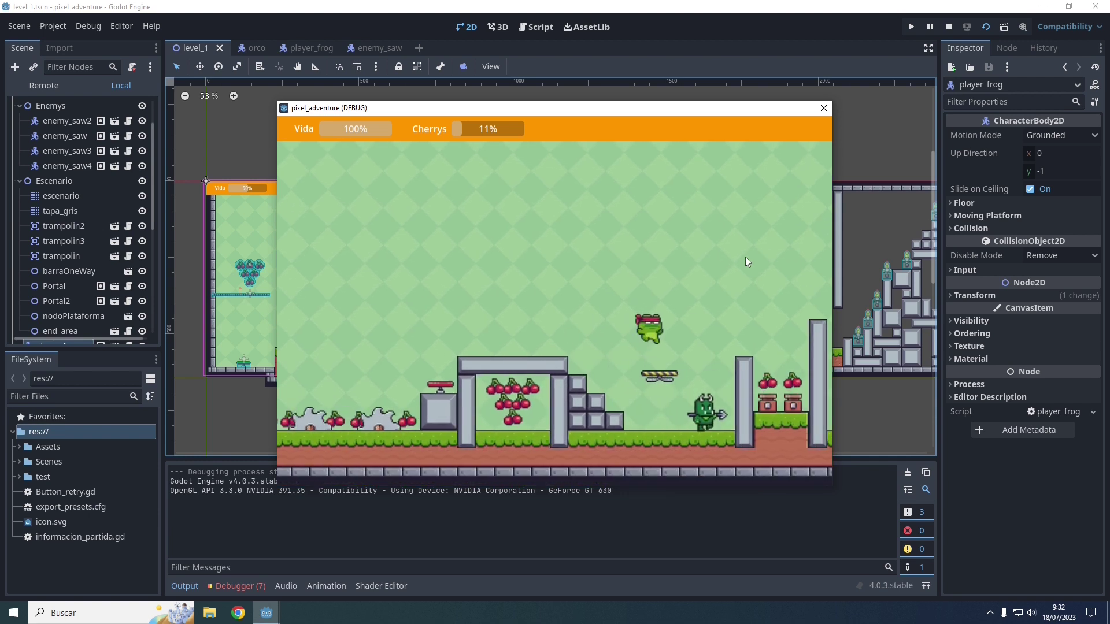
key(space)
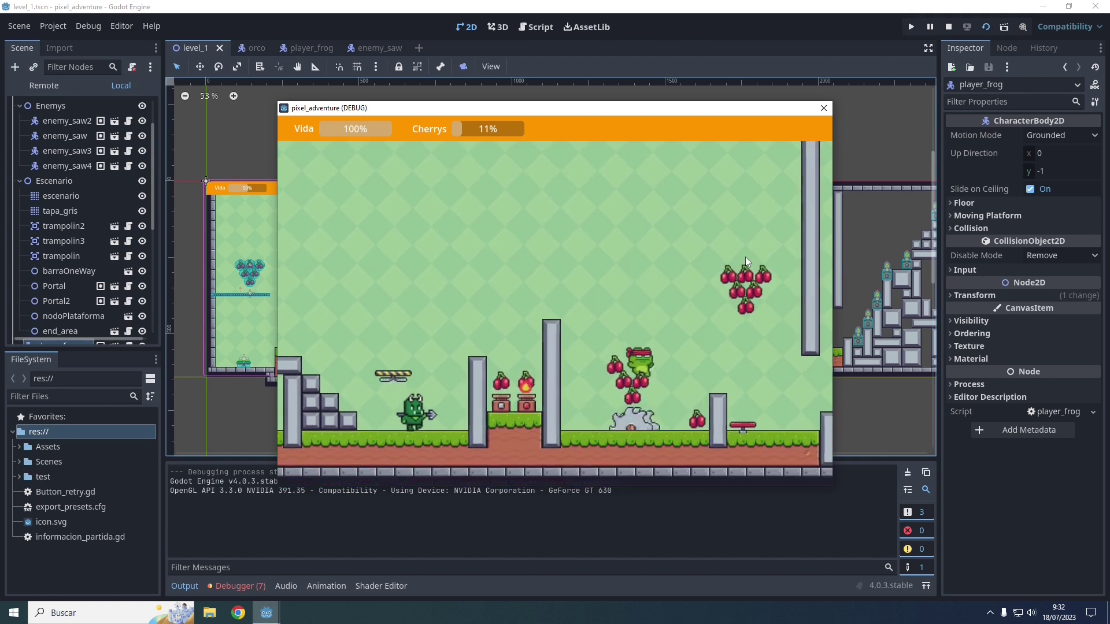
key(space)
key(Left)
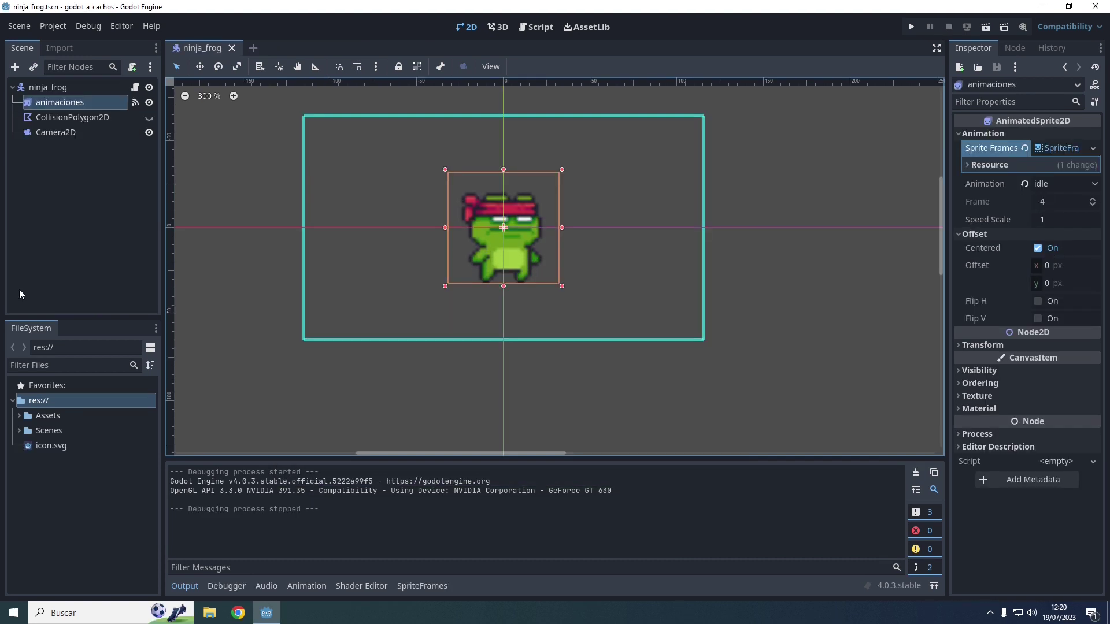
- Review decide_animation in ninja_frog.gd, test-run the frog scene, then close the game and scene tab
click(537, 27)
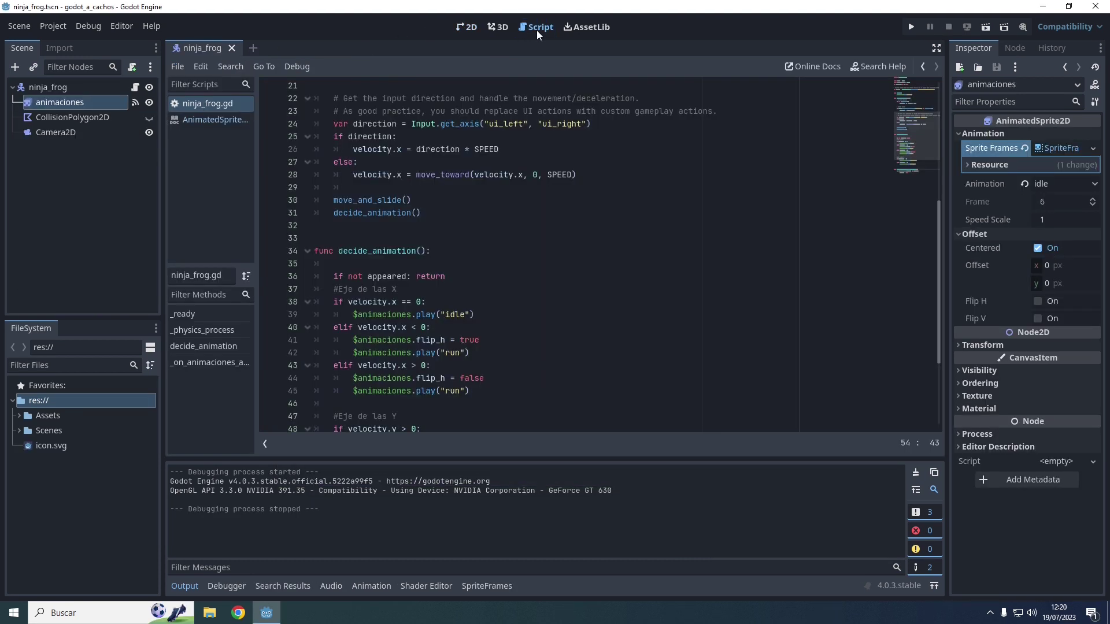
scroll(590, 199, down, 2)
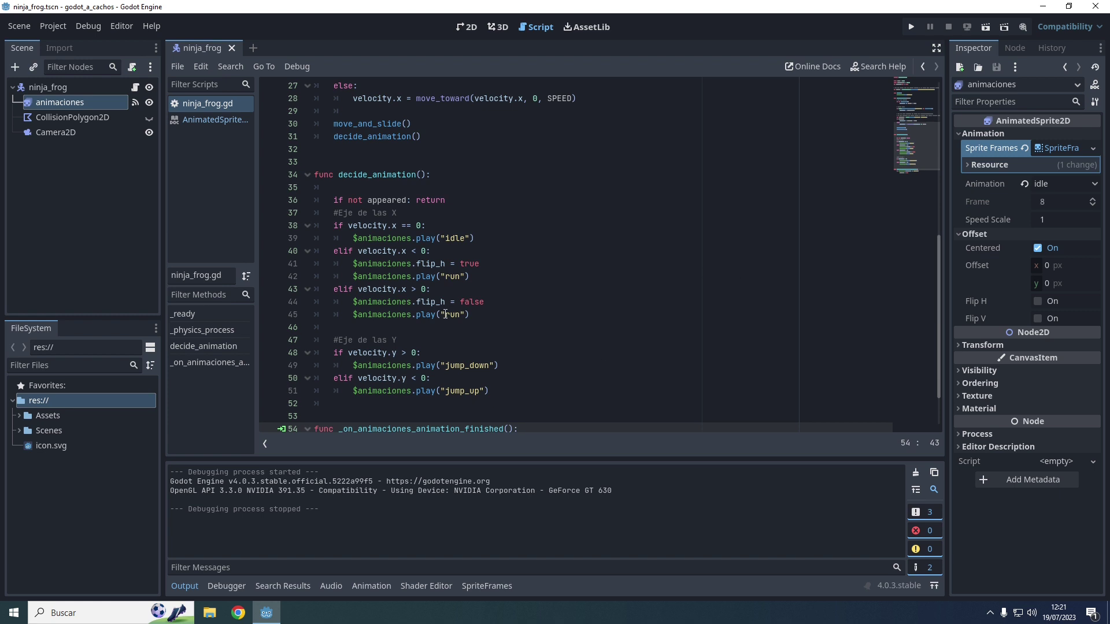
click(987, 28)
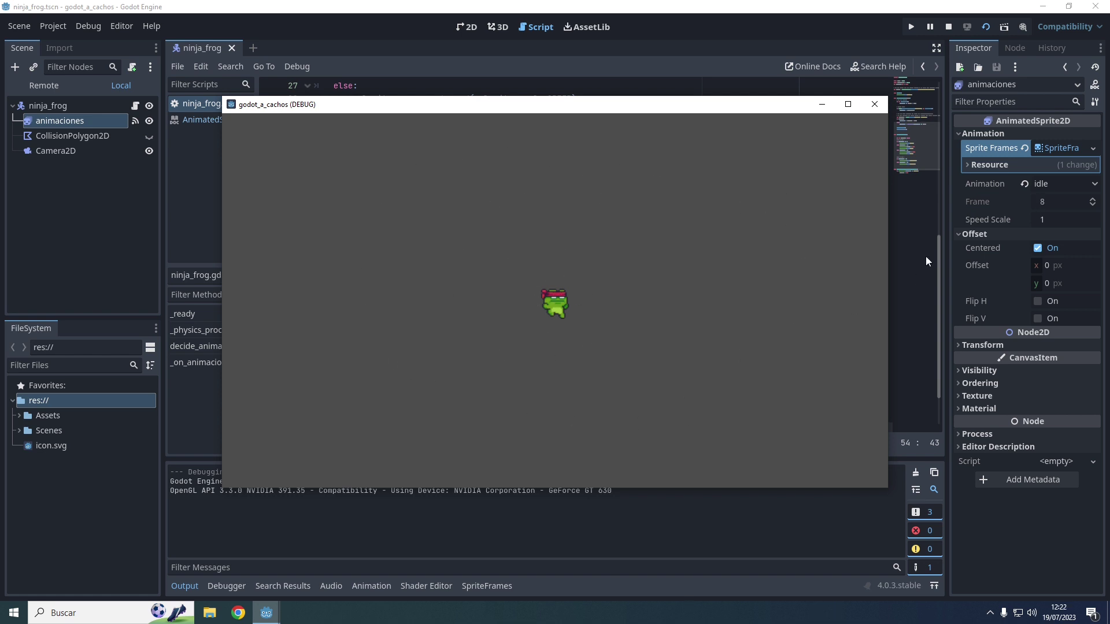
click(874, 104)
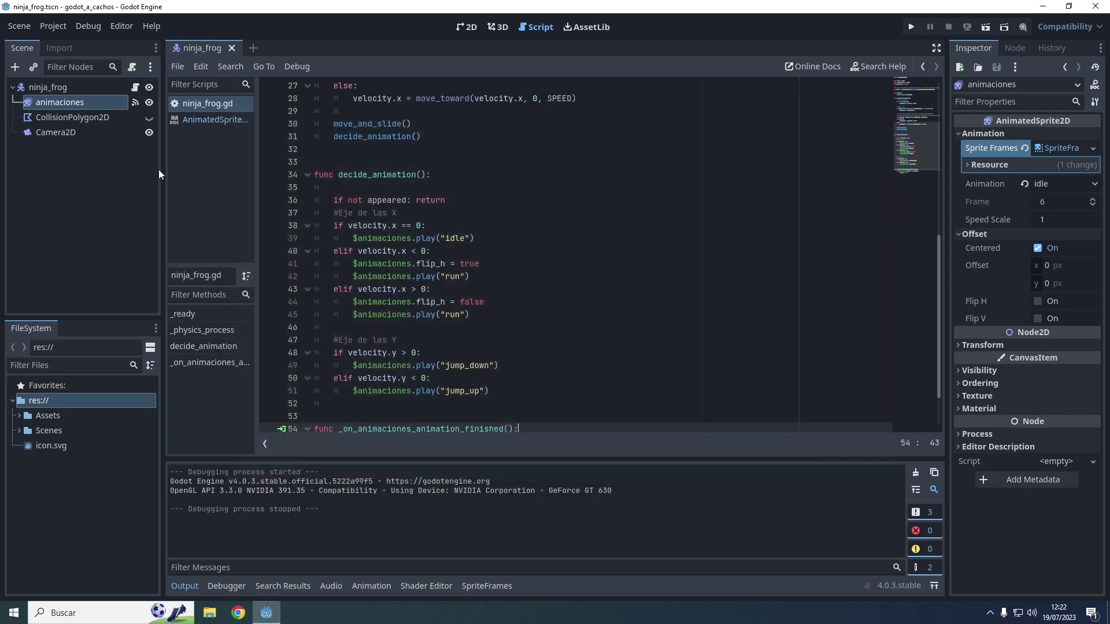
click(231, 47)
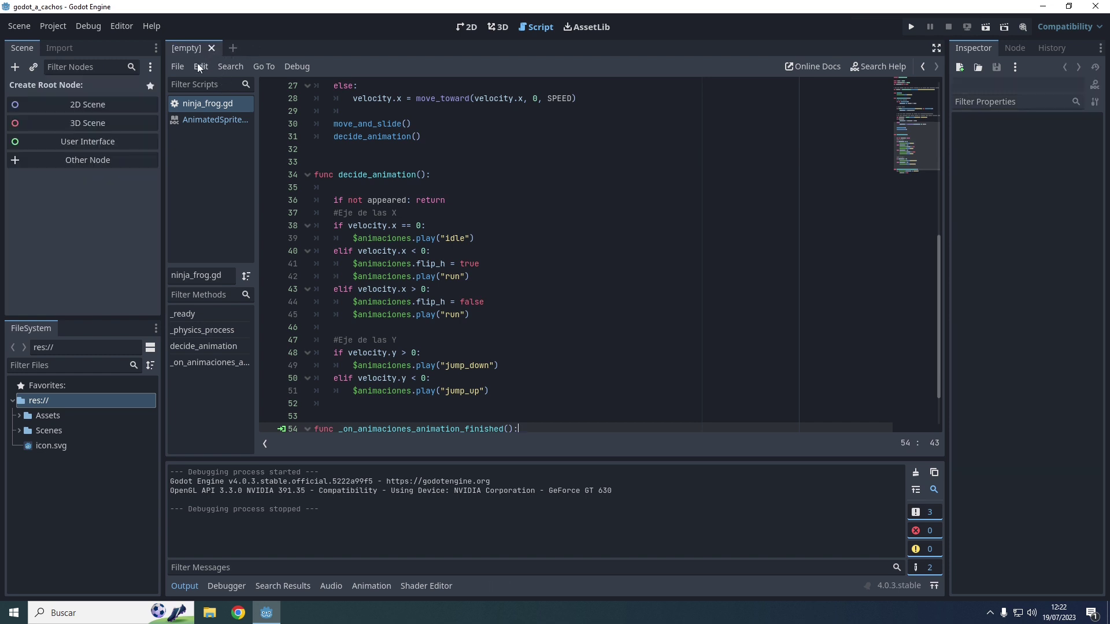
- Close ninja_frog.gd and the AnimatedSprite2D docs page, returning to the 2D workspace
middle_click(203, 103)
middle_click(203, 103)
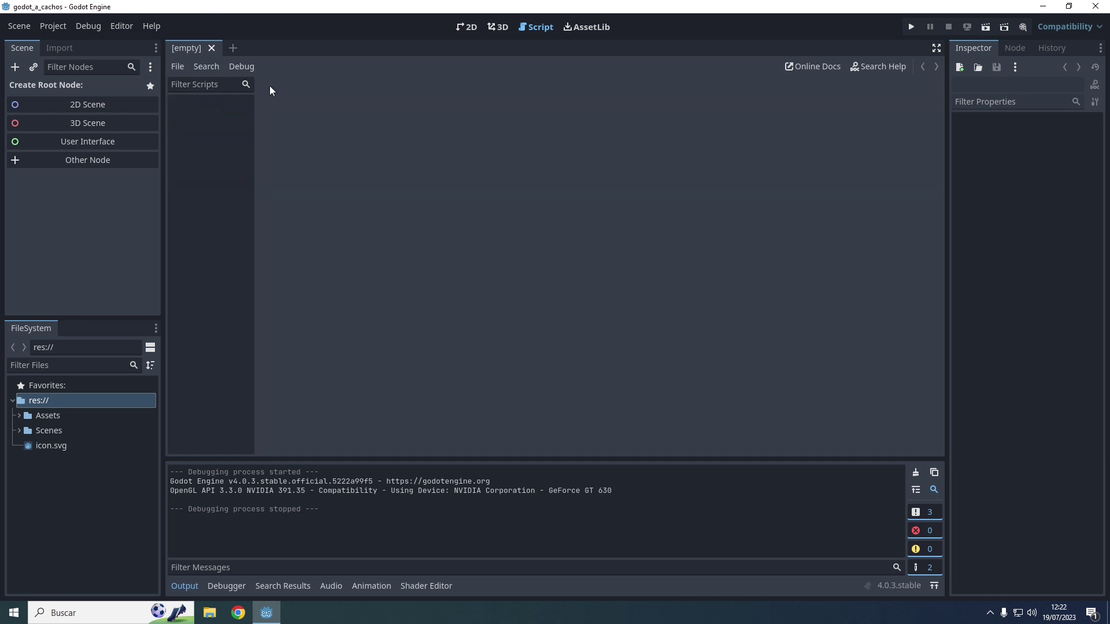
click(466, 29)
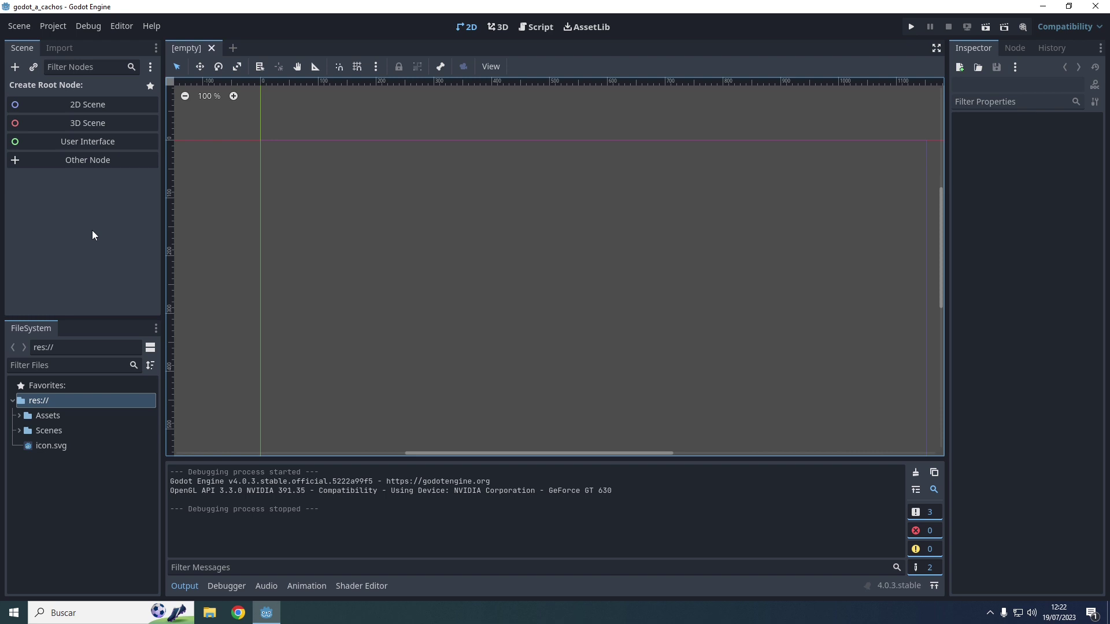
- Create the scene root as a TileMap node found by searching 'tilem' under Other Node
click(79, 161)
text(tilem)
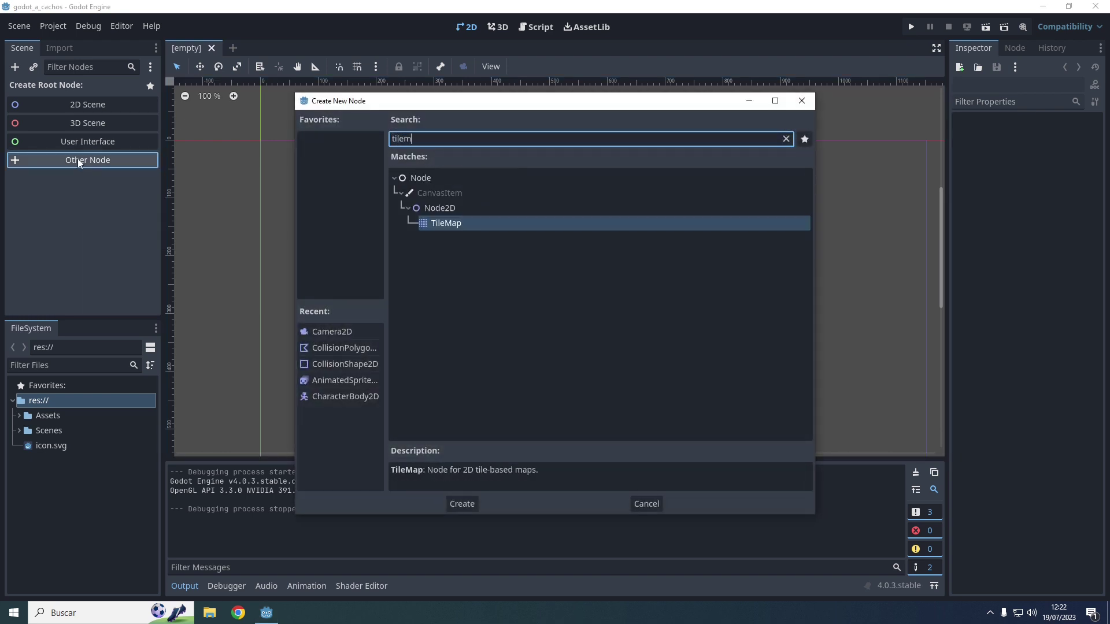
double_click(443, 224)
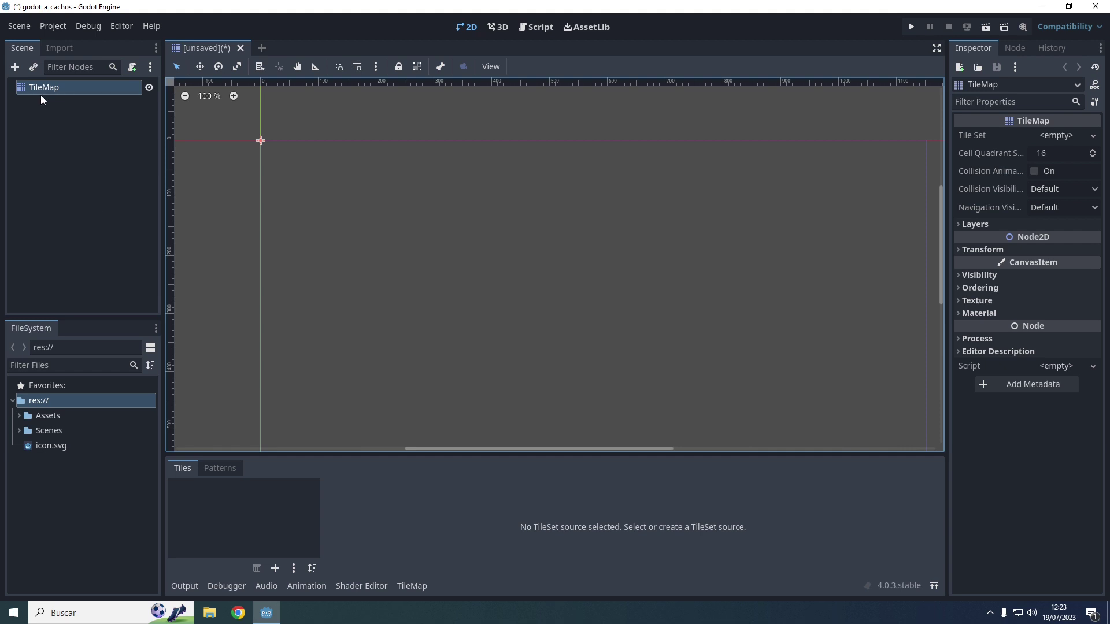
- Assign a New TileSet to the TileMap's Tile Set property, expand it, and show the TileSet editor
click(965, 135)
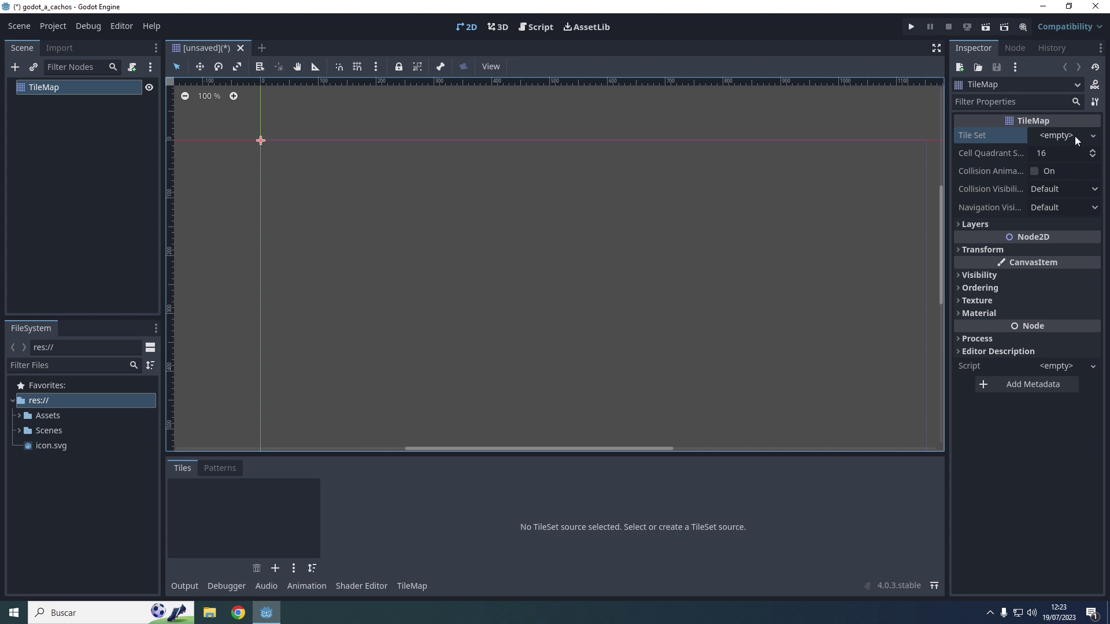
click(1092, 136)
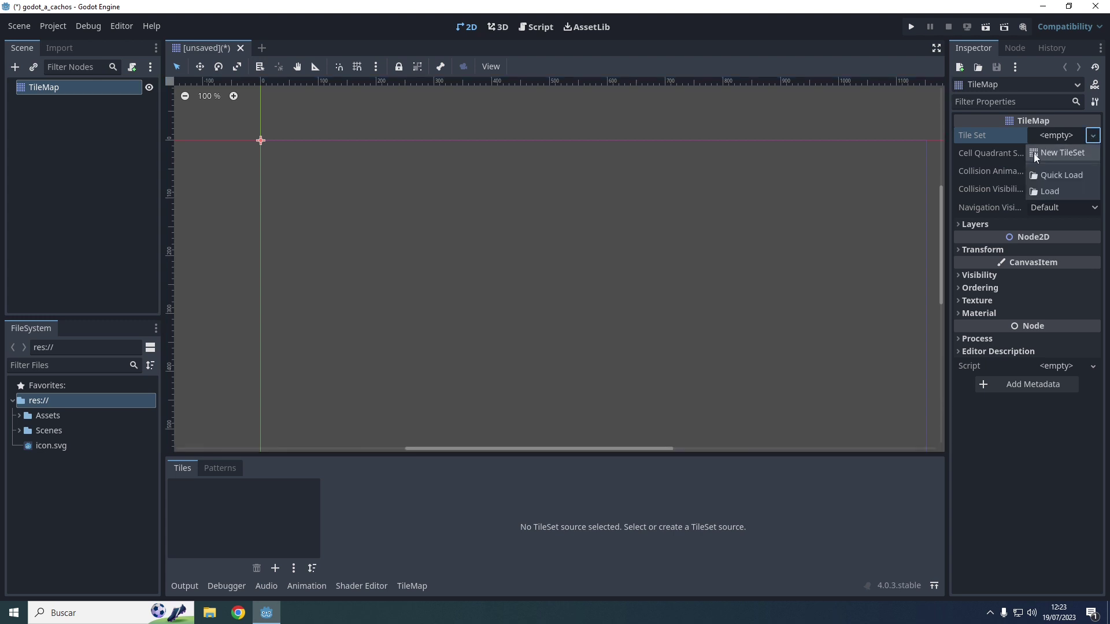
click(1035, 155)
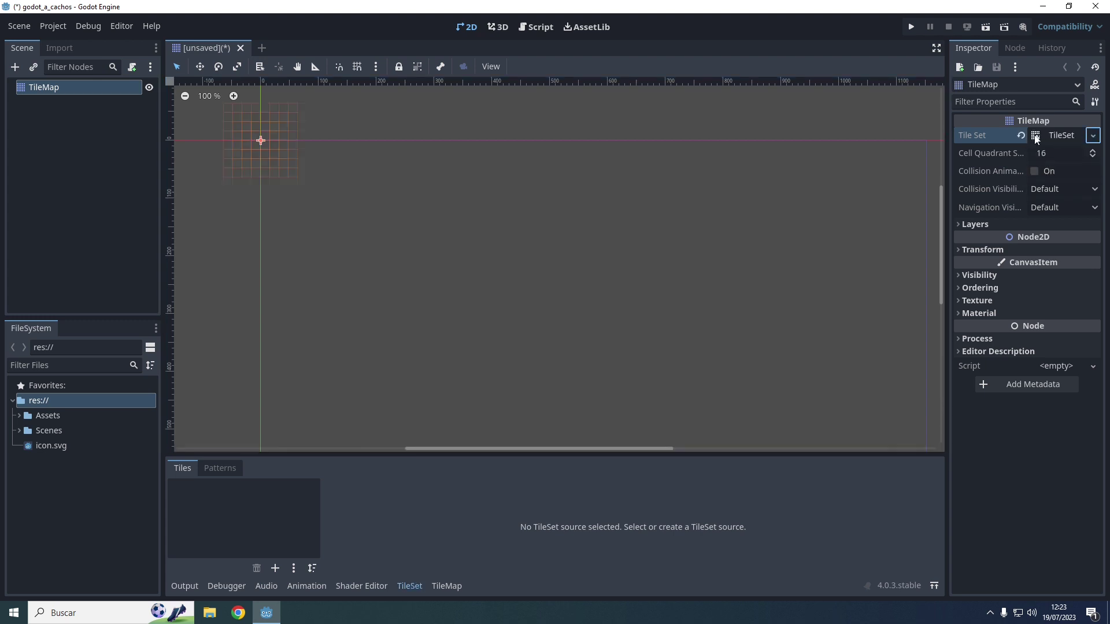
click(1035, 136)
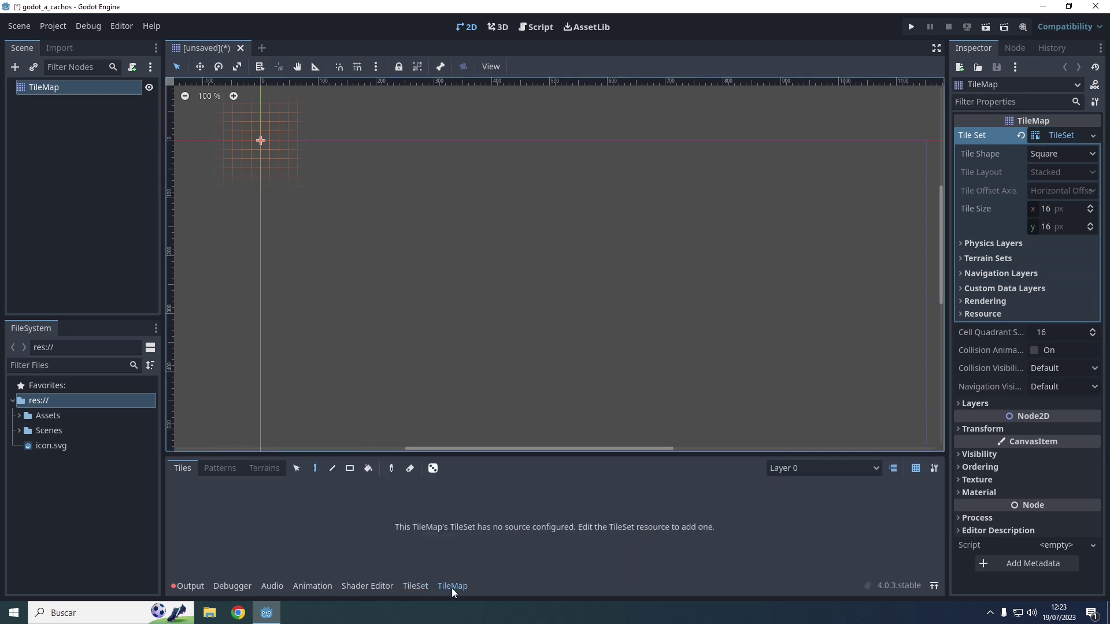
click(416, 585)
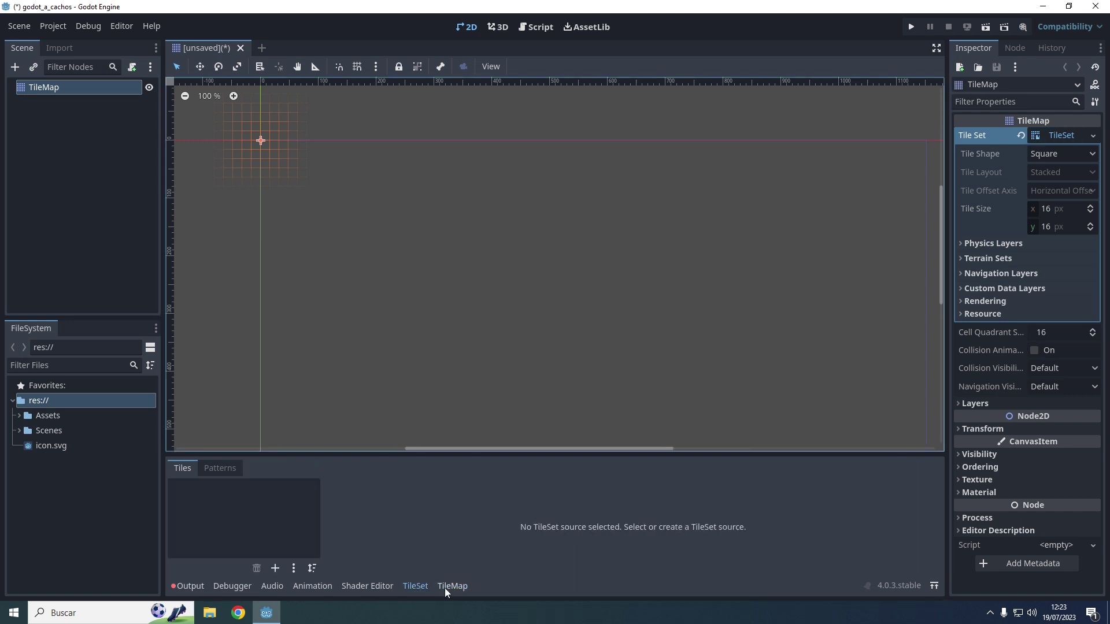
click(448, 587)
click(414, 586)
- Add Assets/Terrain/Terrain (16x16).png as a TileSet atlas with auto-created tiles, then enlarge the panel
click(43, 415)
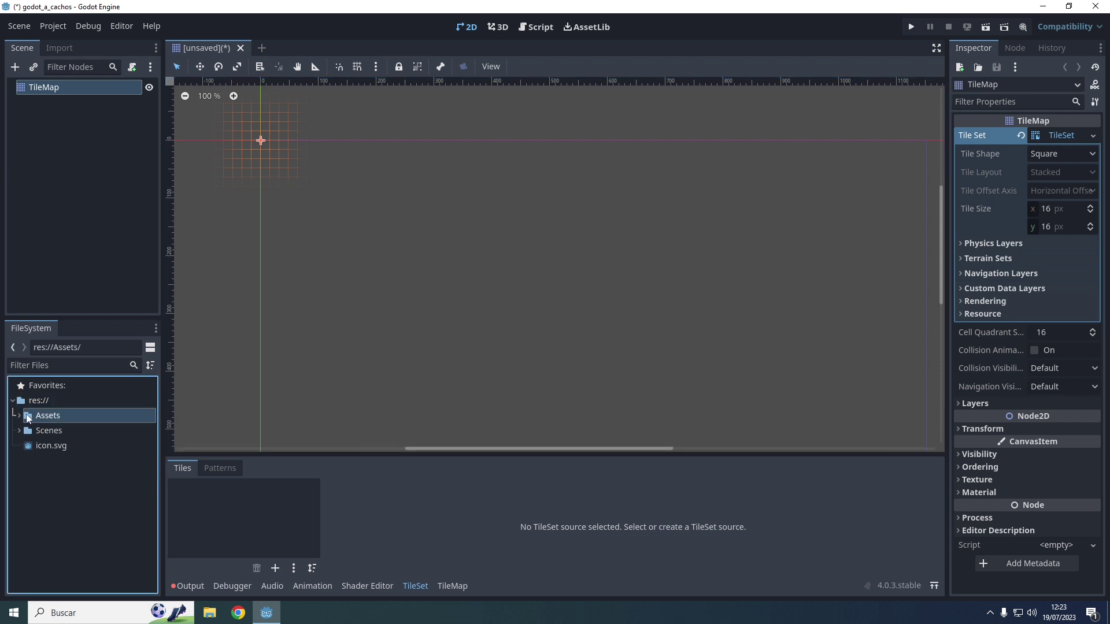
click(18, 415)
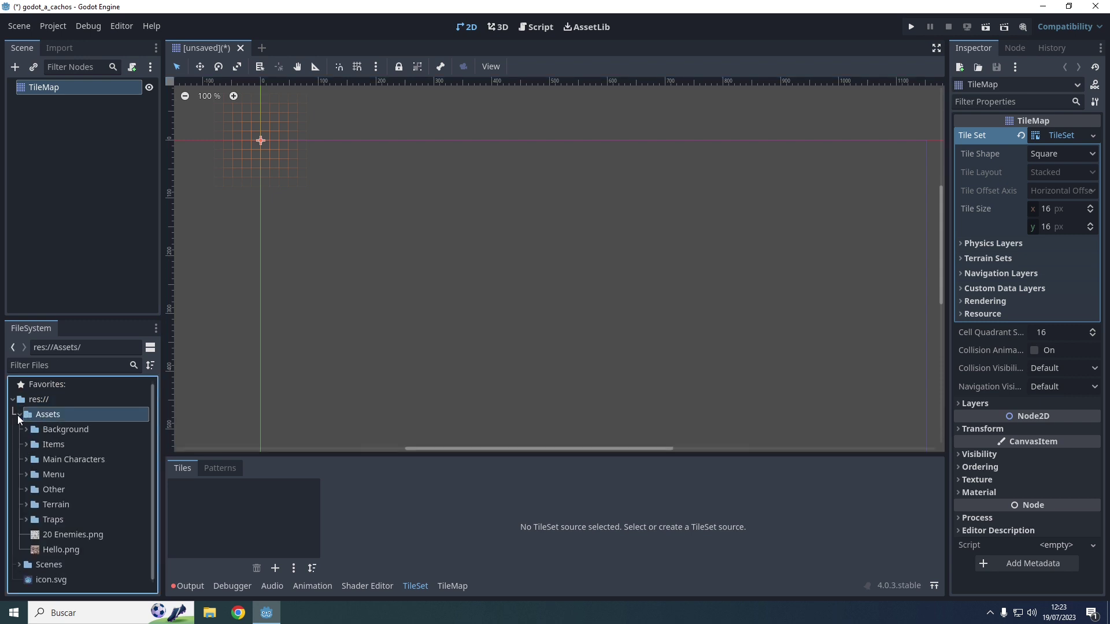
click(26, 504)
click(55, 519)
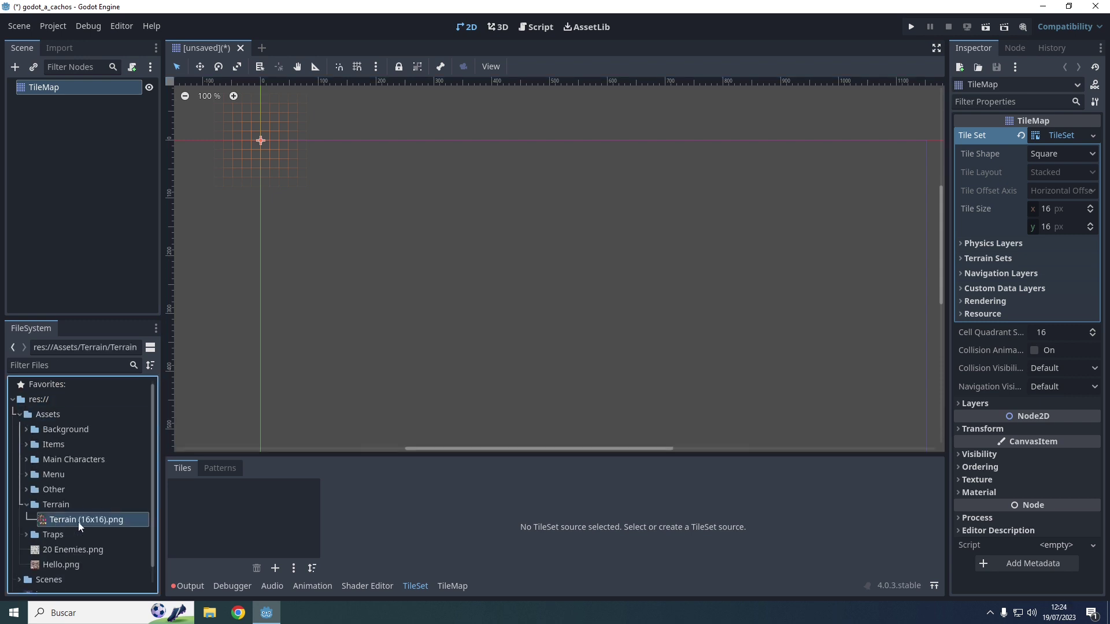
mouse_move(79, 521)
mouse_down()
mouse_move(233, 524)
mouse_move(211, 522)
mouse_up()
click(512, 327)
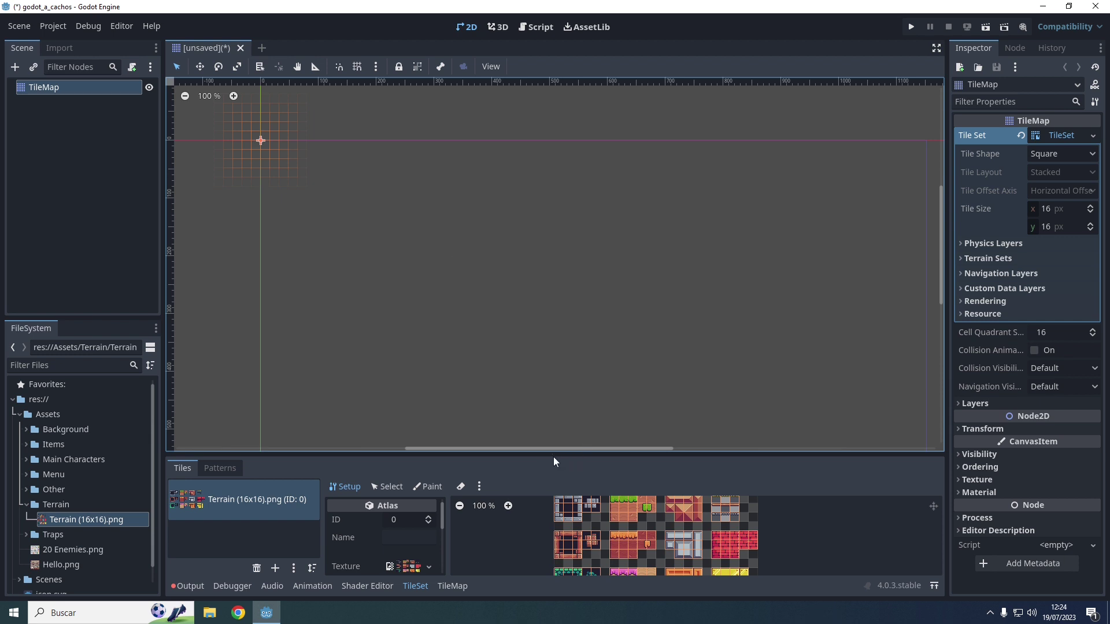
drag(551, 456, 539, 351)
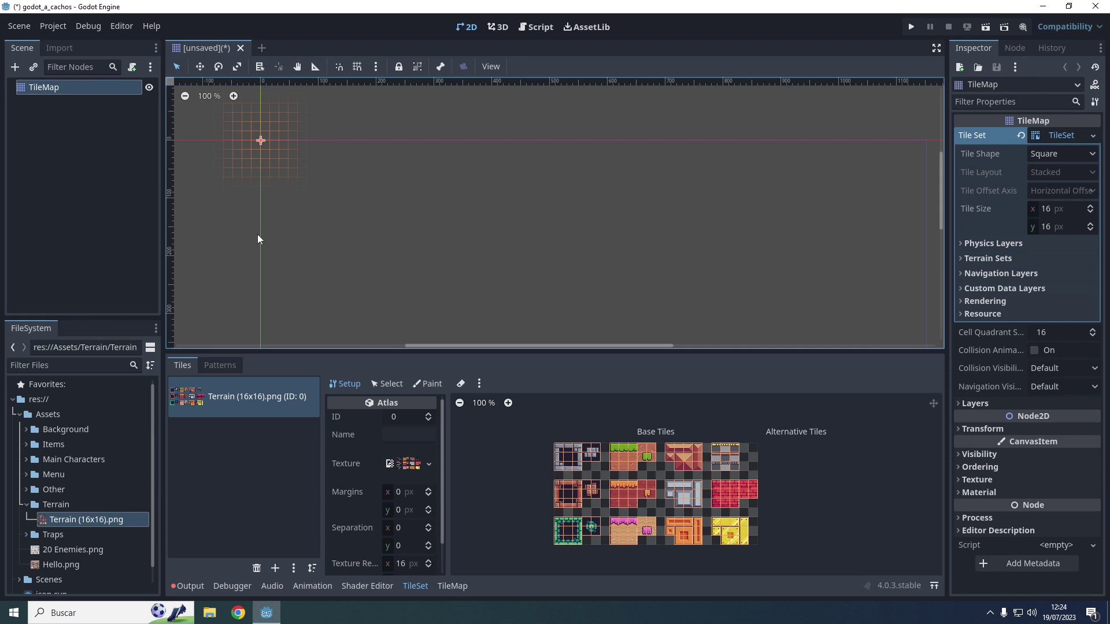
- Paint a trial grass platform using the 3x3 grass block, then undo it
click(453, 587)
click(555, 441)
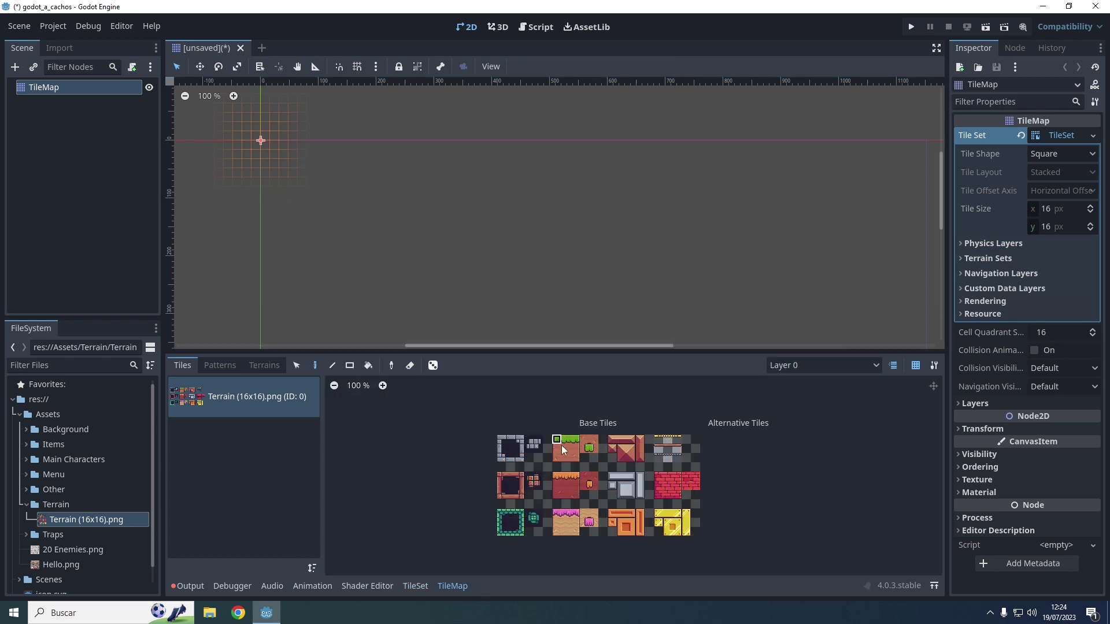
drag(573, 462, 573, 459)
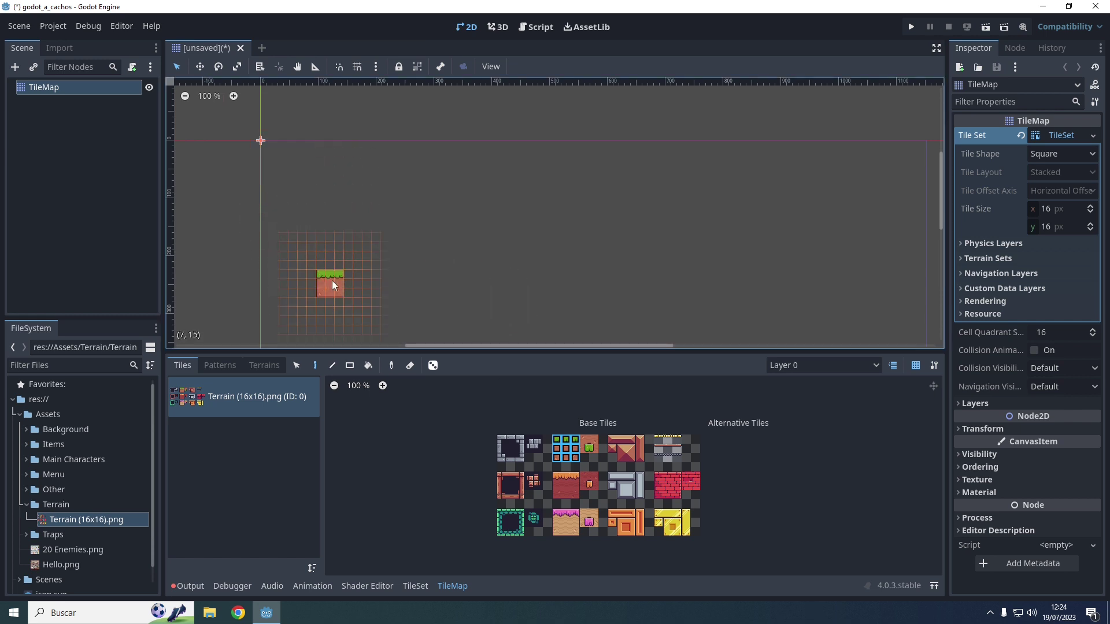
mouse_move(330, 283)
mouse_down()
mouse_move(433, 313)
mouse_move(638, 266)
mouse_up()
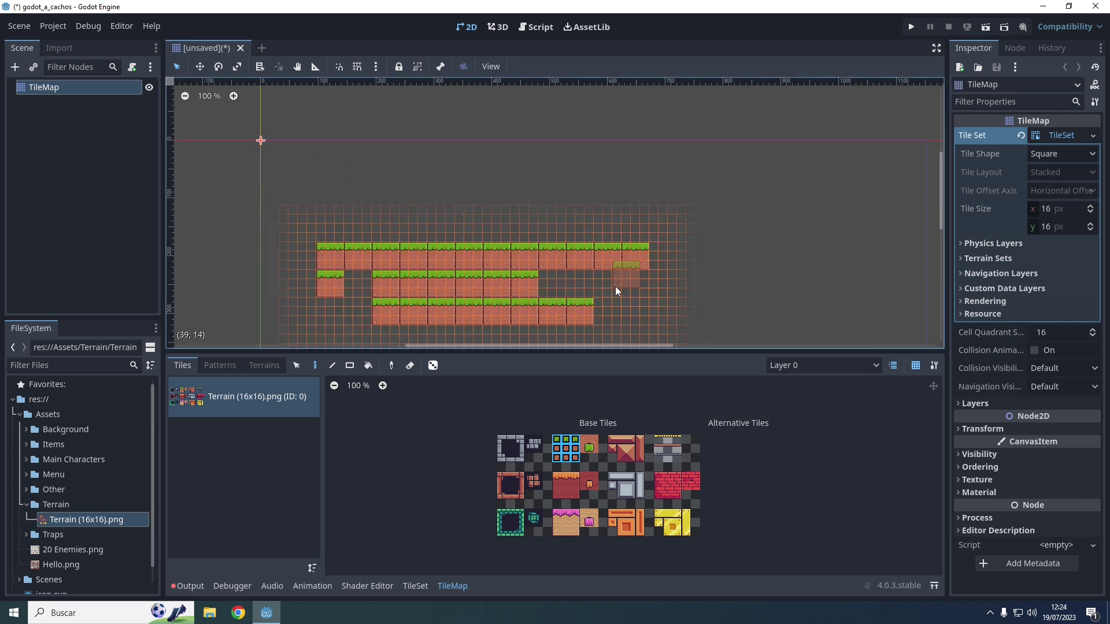
key(ctrl+z)
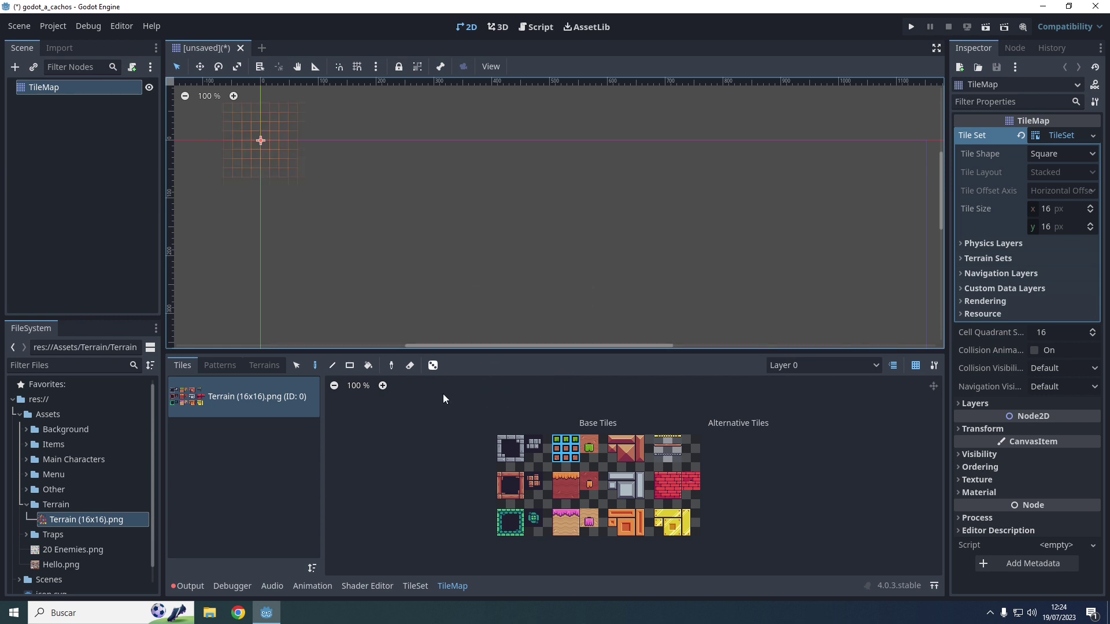
- Reselect the 3x3 grass block in Paint mode and paint a long grass ground strip
click(301, 365)
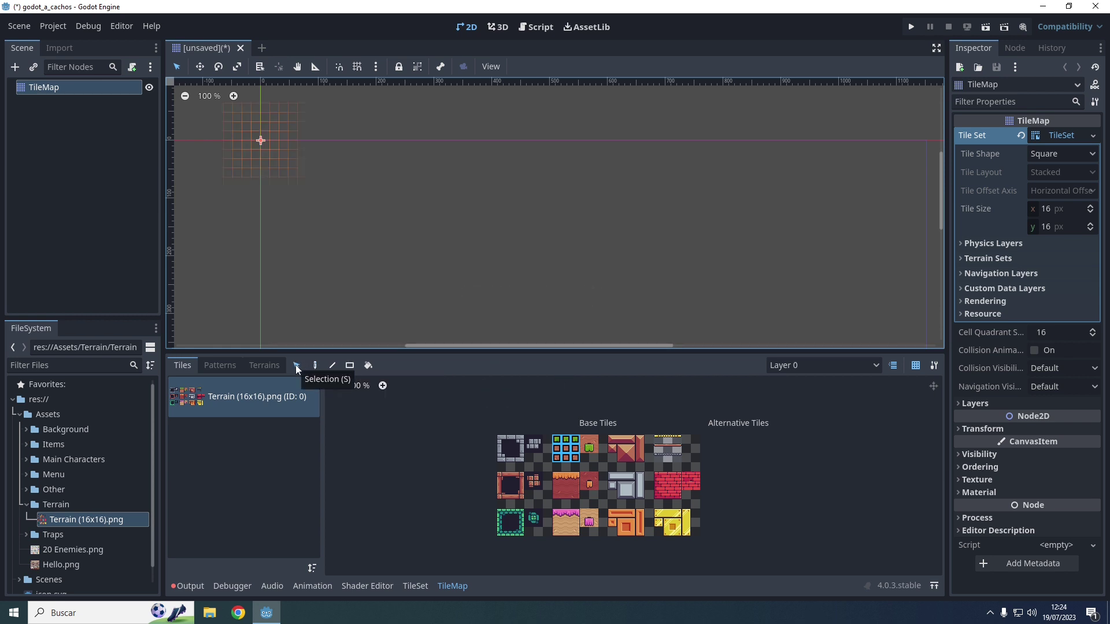
click(586, 448)
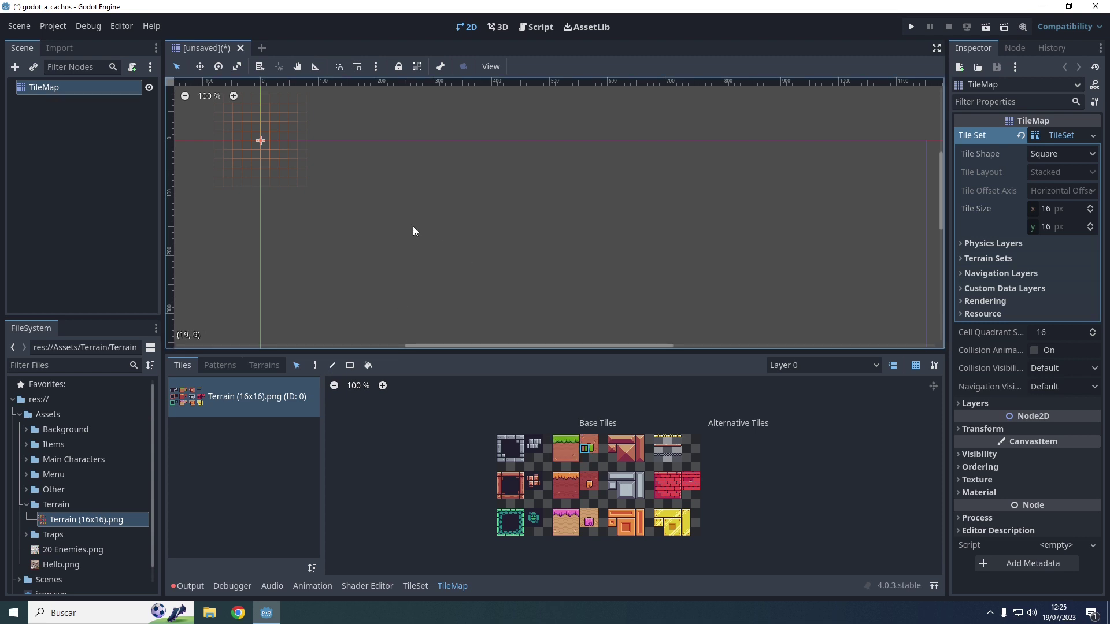
click(315, 366)
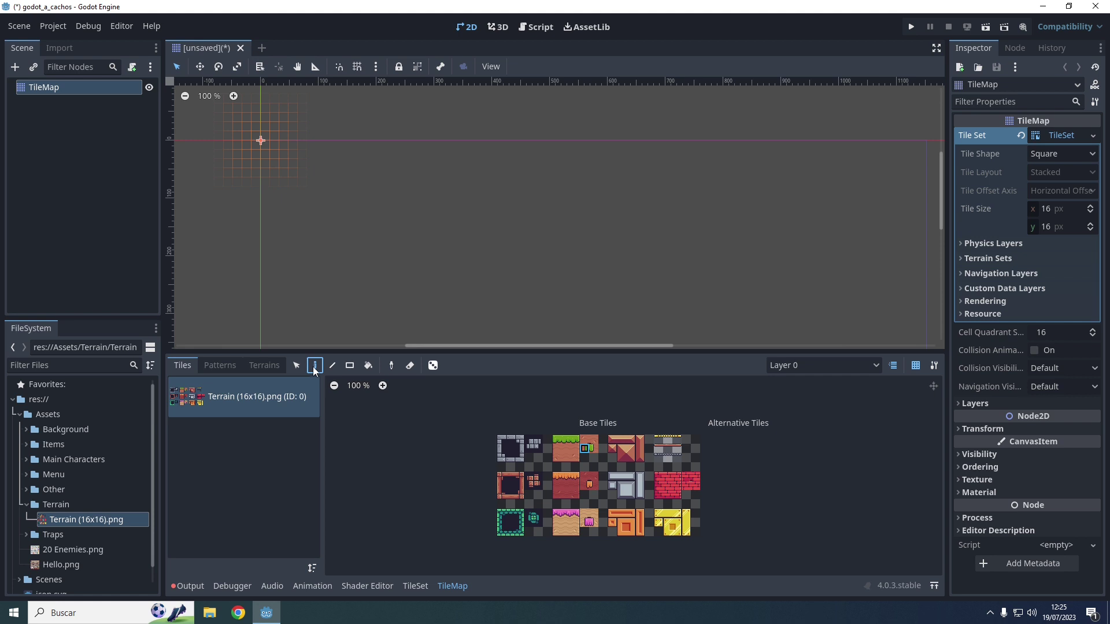
drag(555, 439, 575, 459)
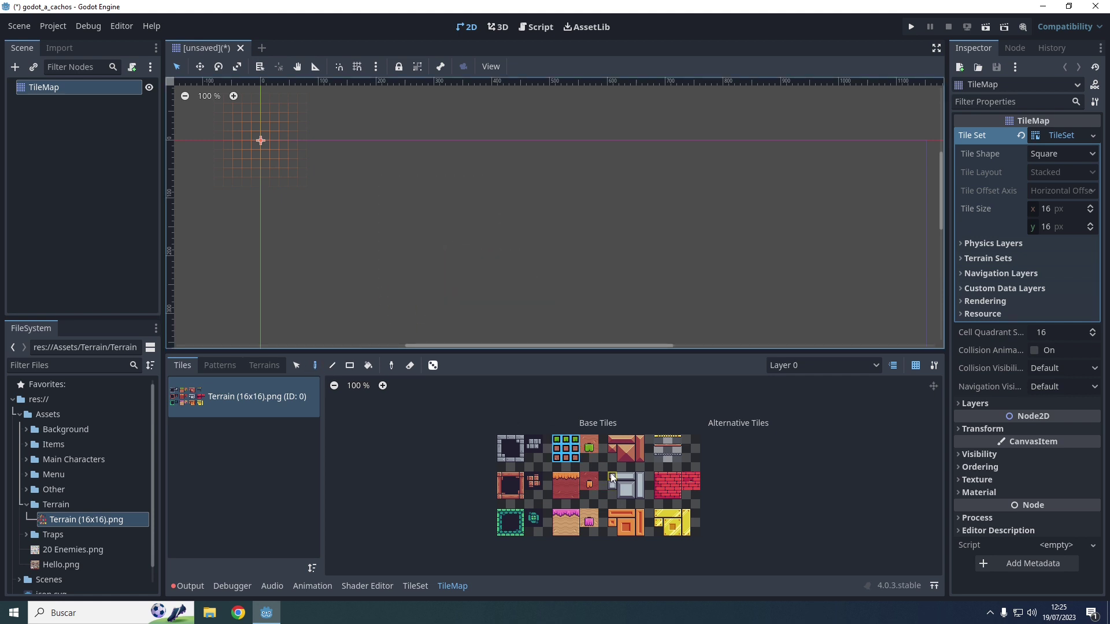
drag(612, 477, 691, 531)
click(512, 254)
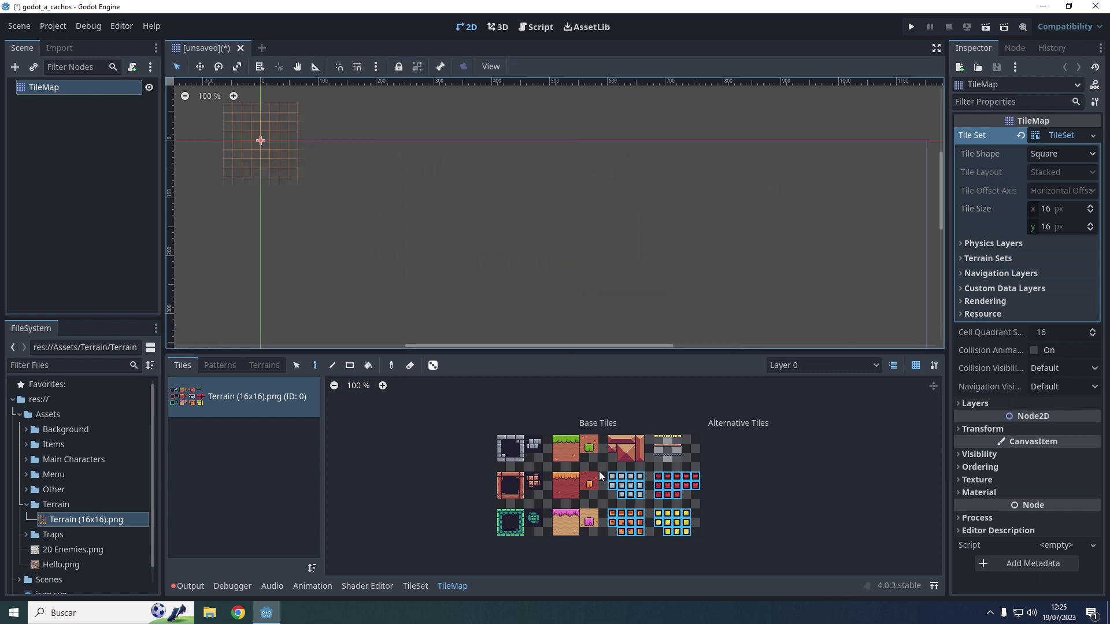
drag(555, 439, 576, 460)
drag(303, 247, 556, 246)
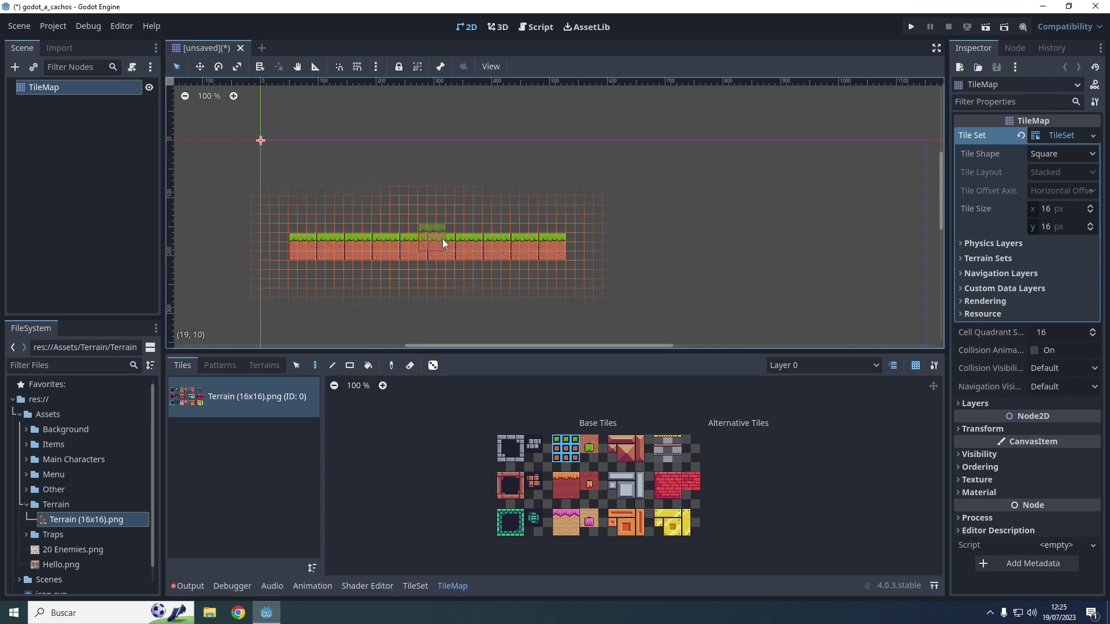
- Repaint the strip ends with the middle grass column so the ground is continuous
scroll(350, 266, up, 3)
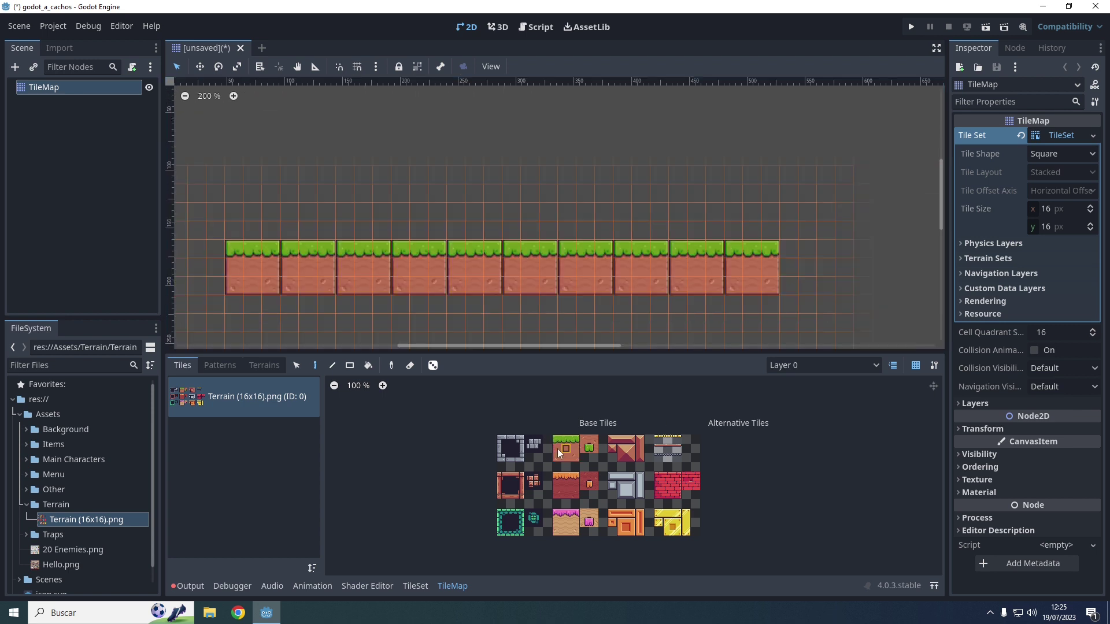
drag(566, 439, 566, 457)
drag(267, 266, 366, 269)
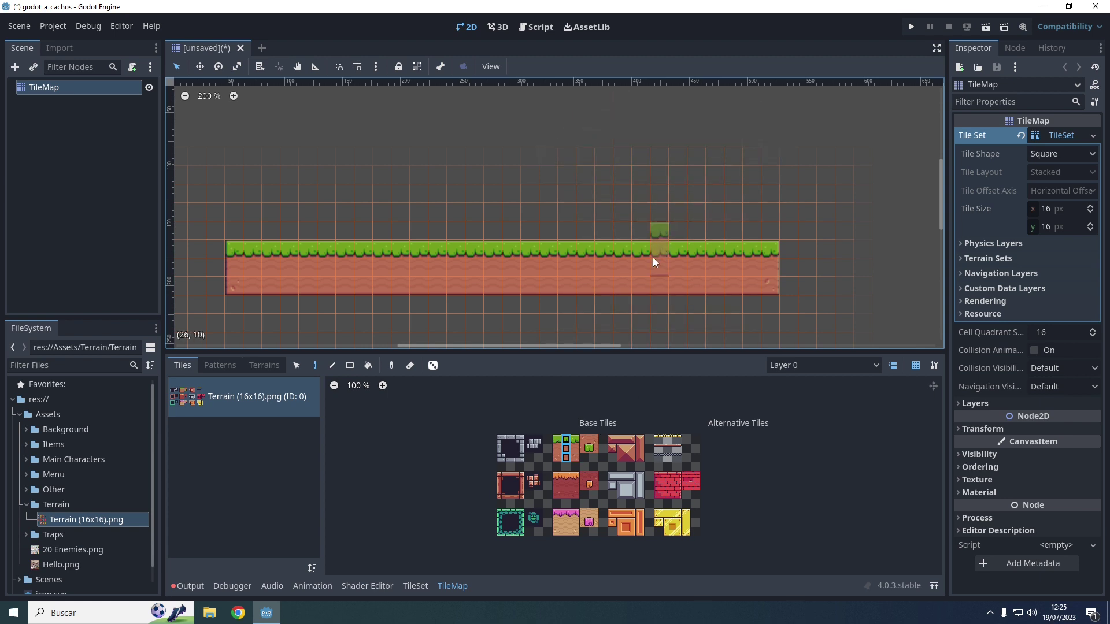
- Select the grey platform tiles and place floating platforms stepping upward above the ground
click(557, 439)
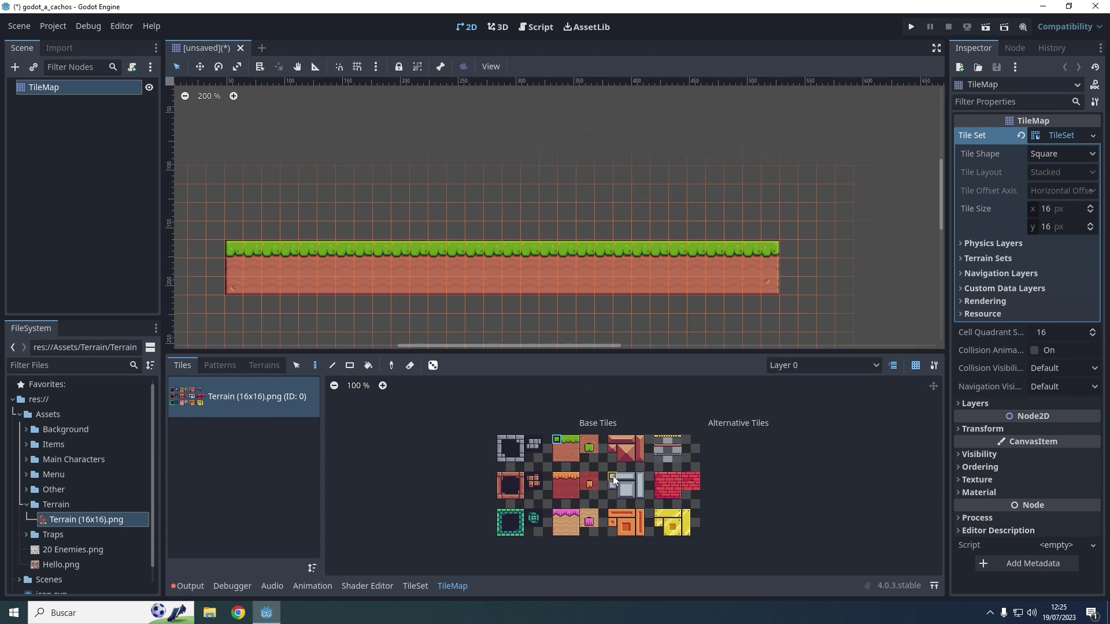
drag(613, 478, 633, 478)
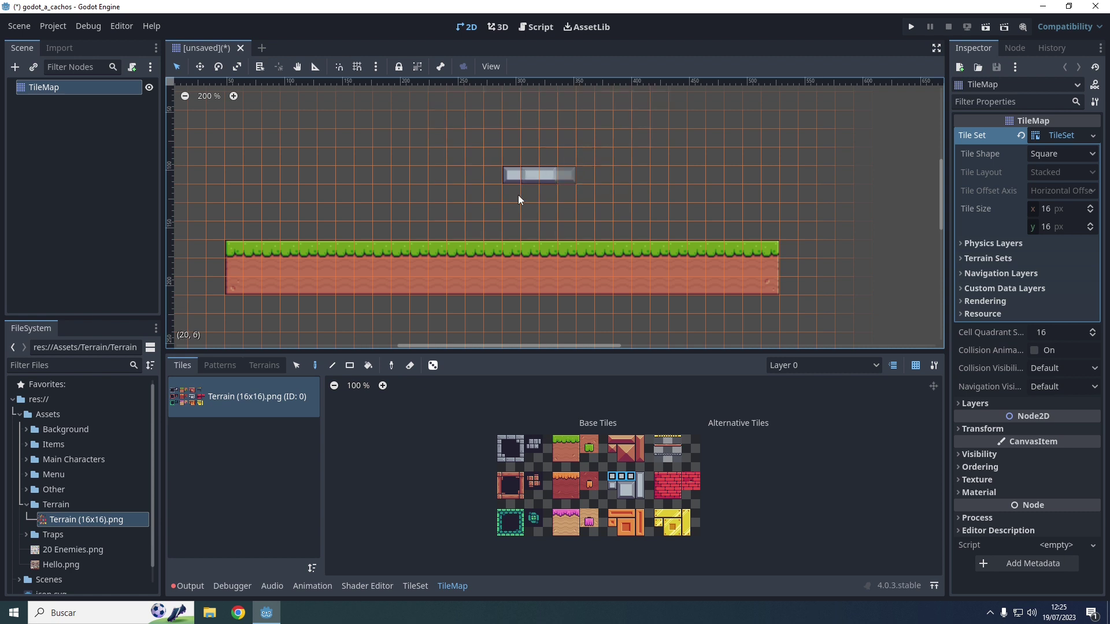
click(452, 210)
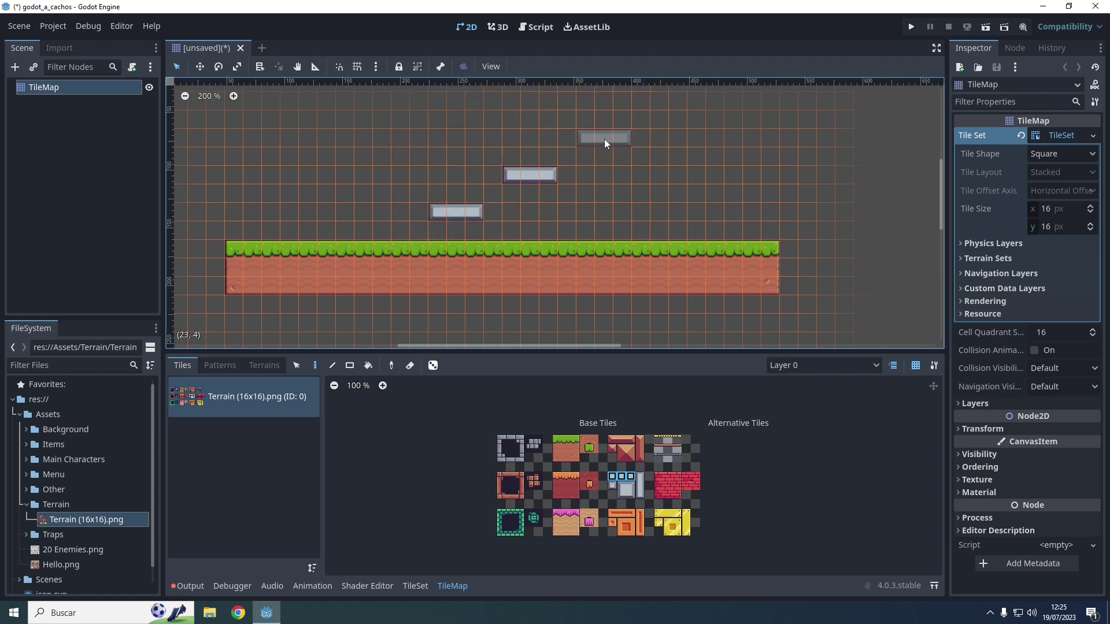
click(605, 138)
scroll(332, 213, down, 3)
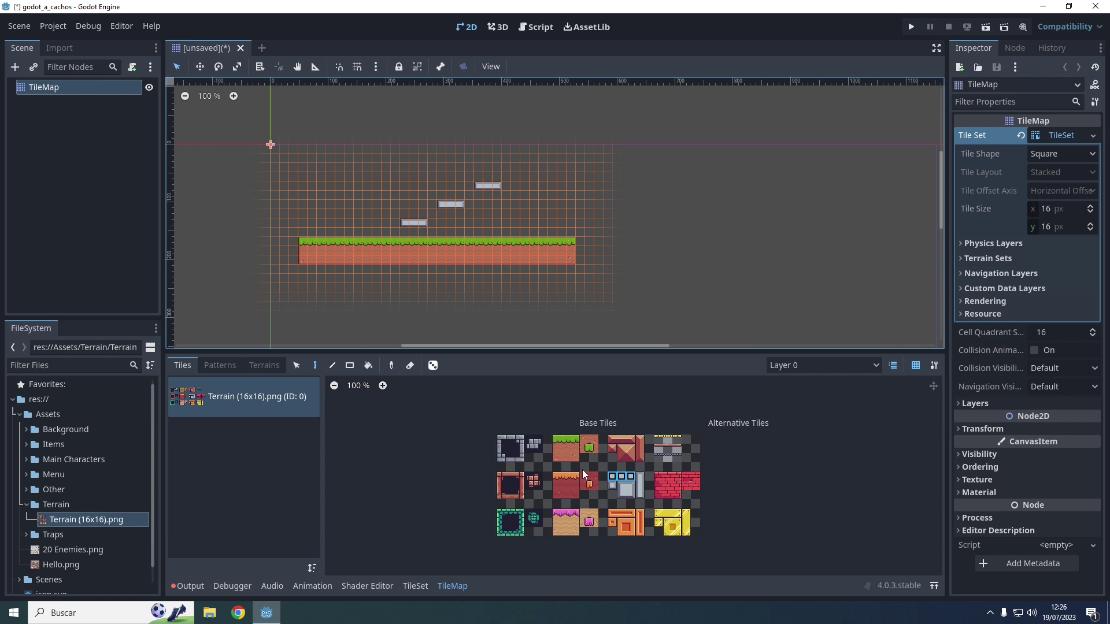
- From Save Scene As, create a new Escenarios folder inside Scenes
click(22, 26)
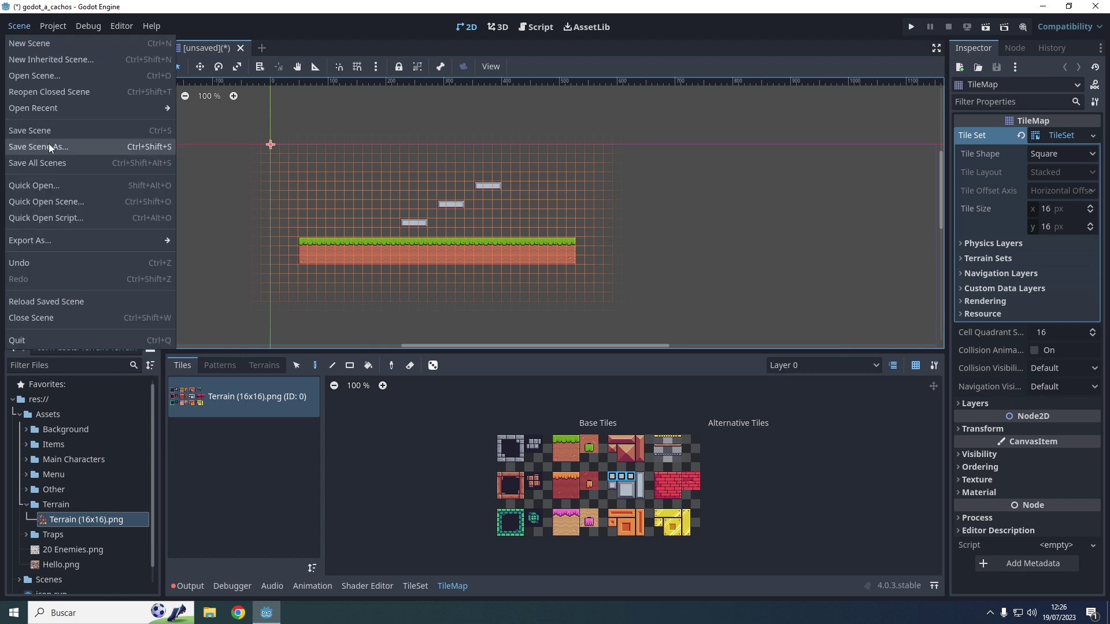
click(33, 147)
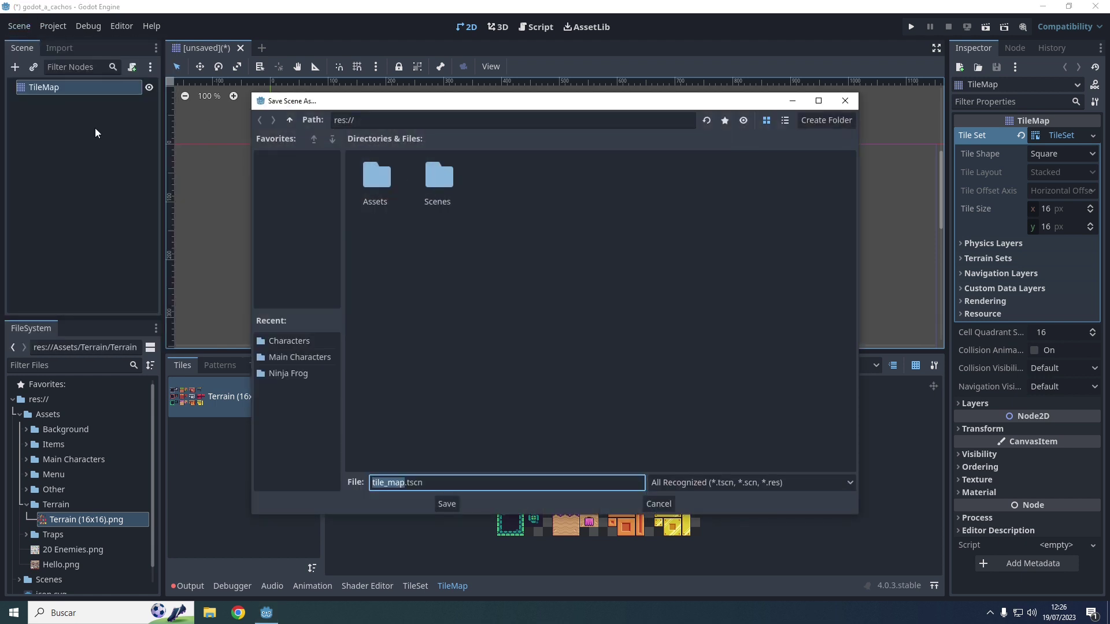
double_click(439, 175)
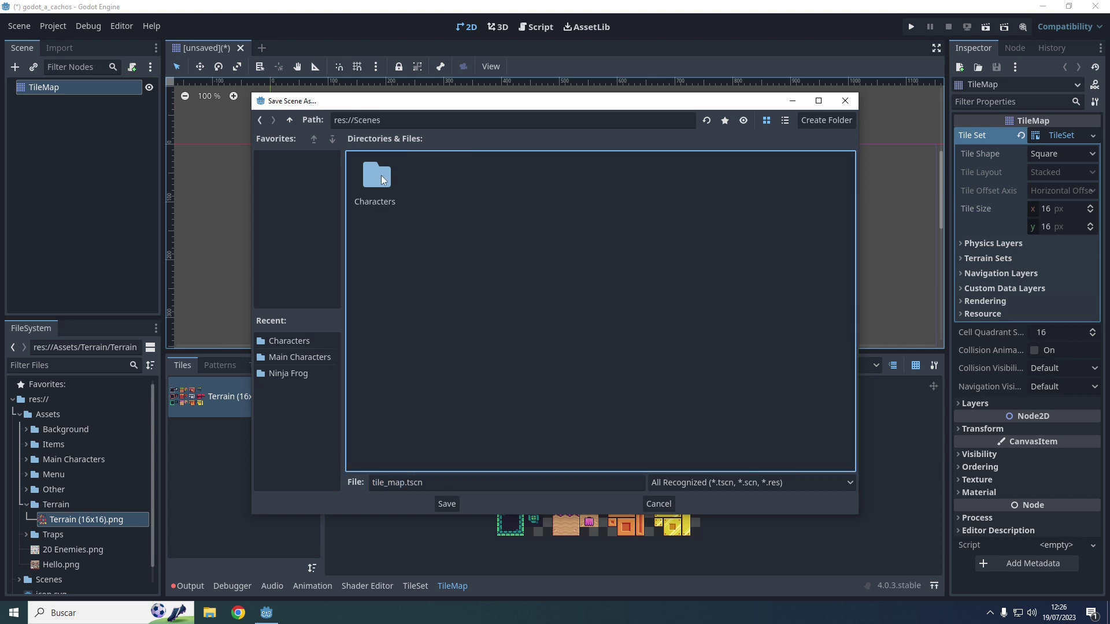
right_click(479, 192)
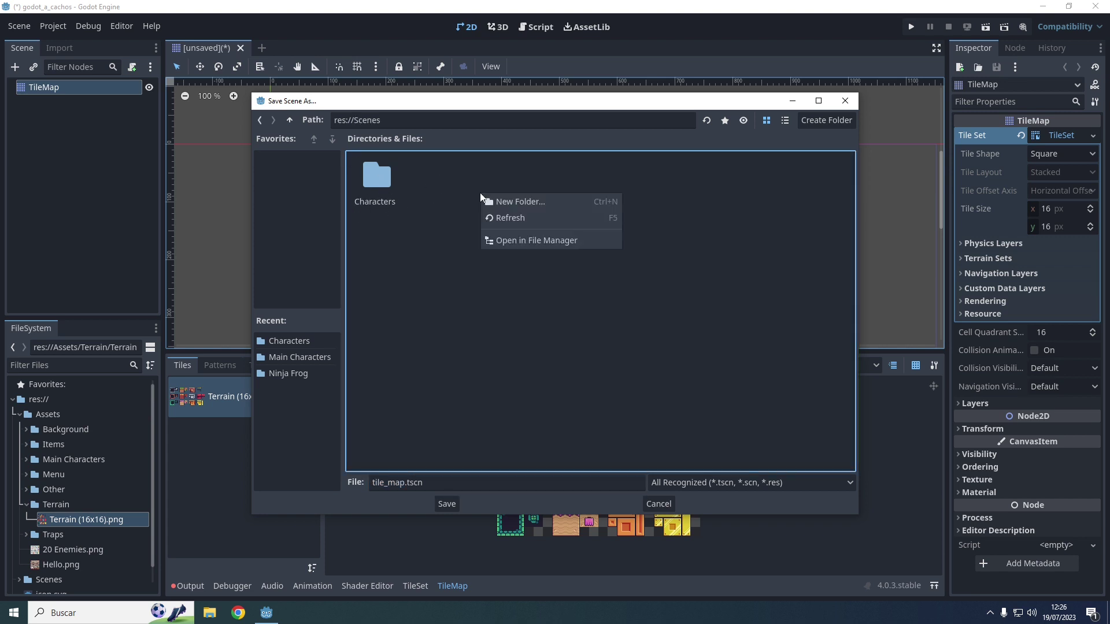
click(502, 199)
text(E)
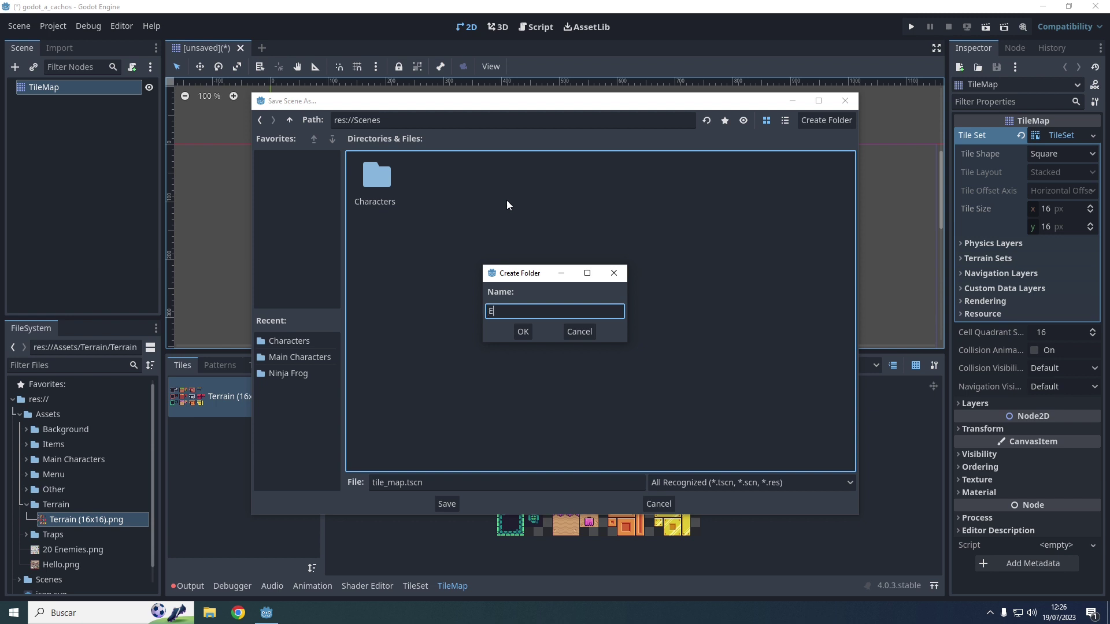
text(scenarios)
click(517, 334)
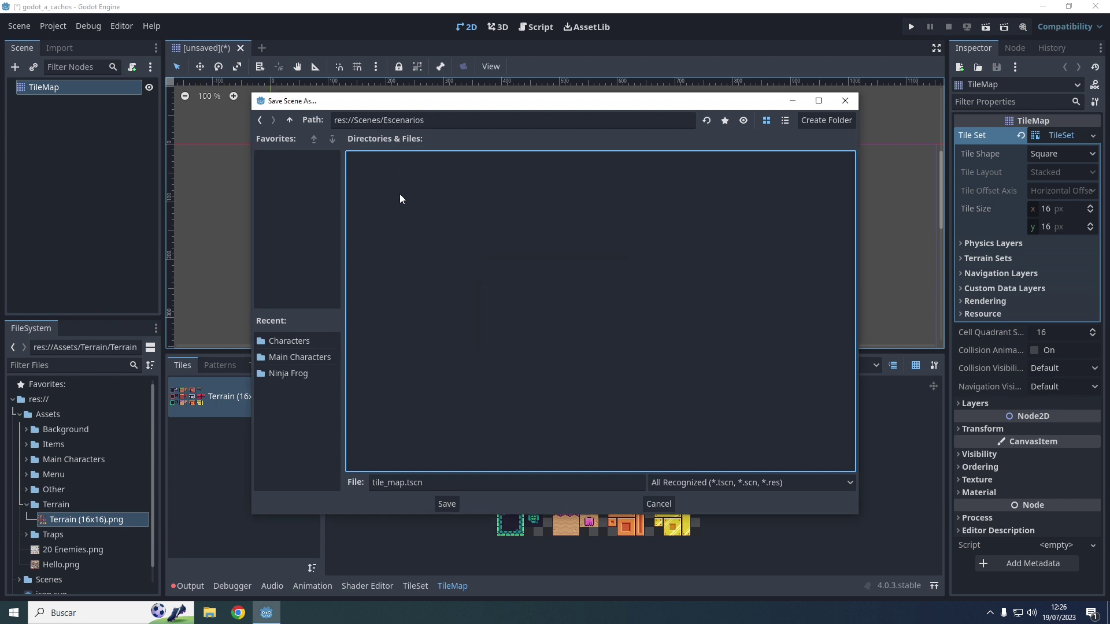
- Save the level in that folder as escenario_1.tscn
key(Tab)
text(Es)
key(BackSpace)
key(BackSpace)
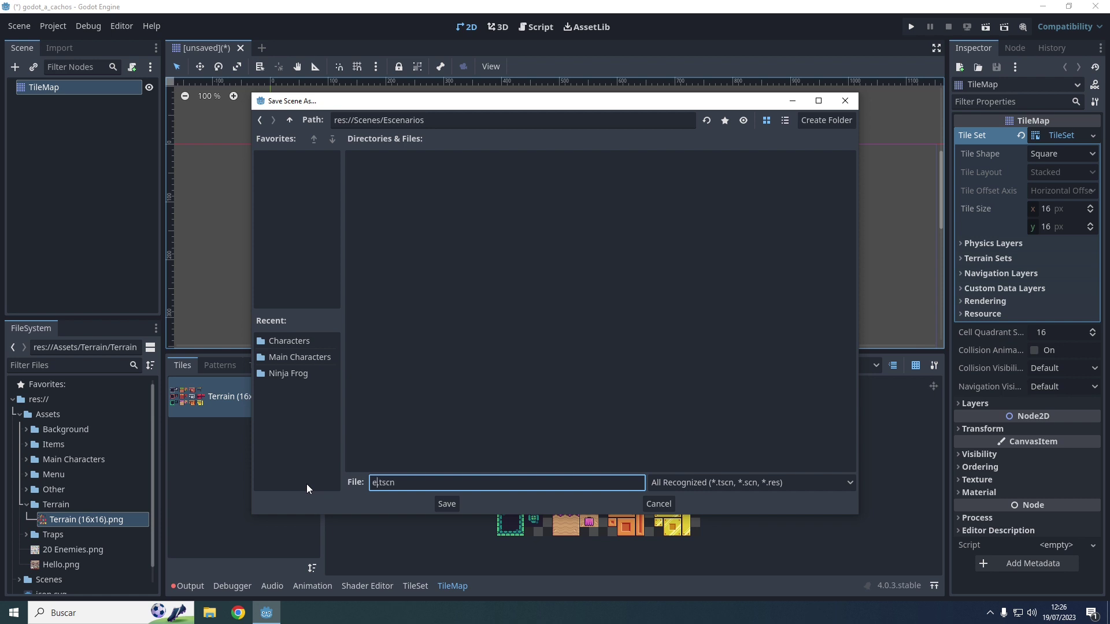
text(escenario_1)
click(446, 504)
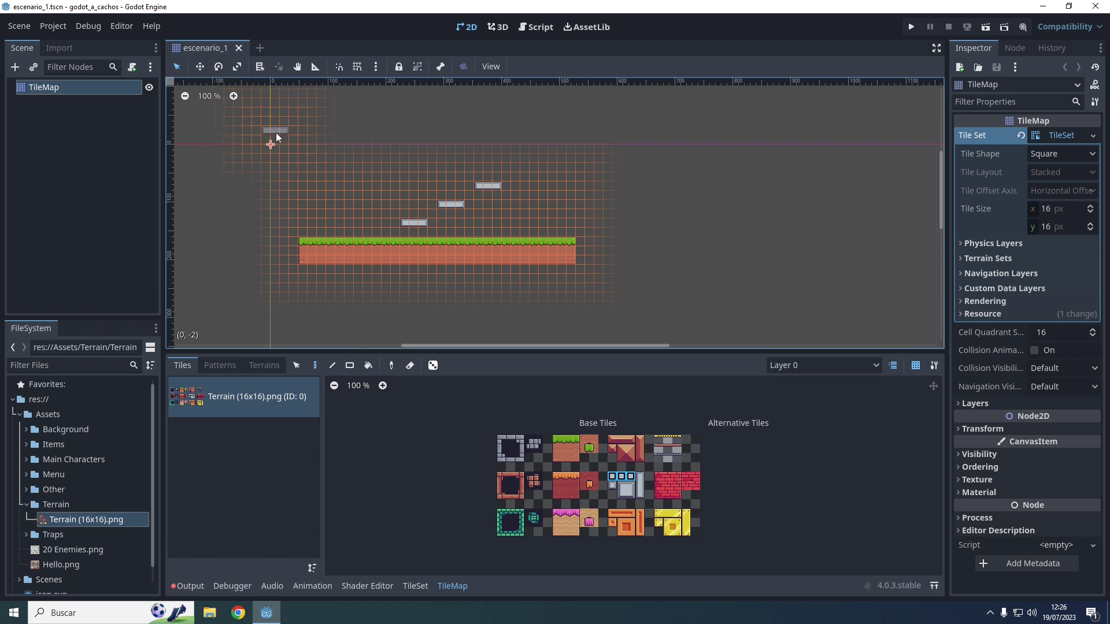
- Run the project to preview escenario_1's ground and platforms, then stop the game
click(985, 27)
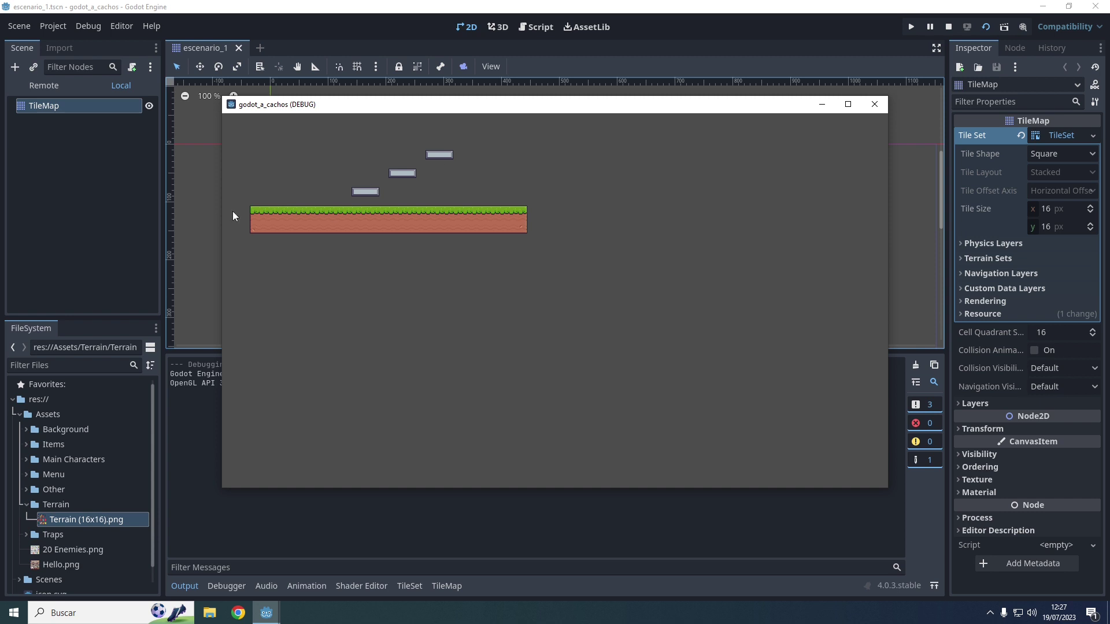
click(876, 106)
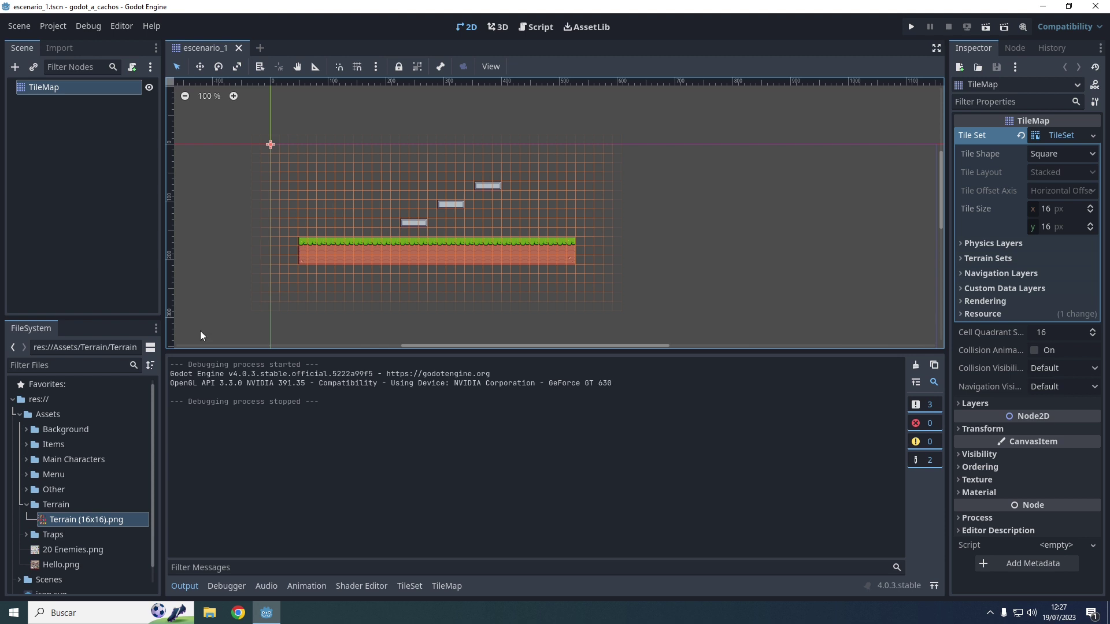
- Place a ninja_frog.tscn instance above the ground in escenario_1 and save the level
click(20, 415)
click(21, 431)
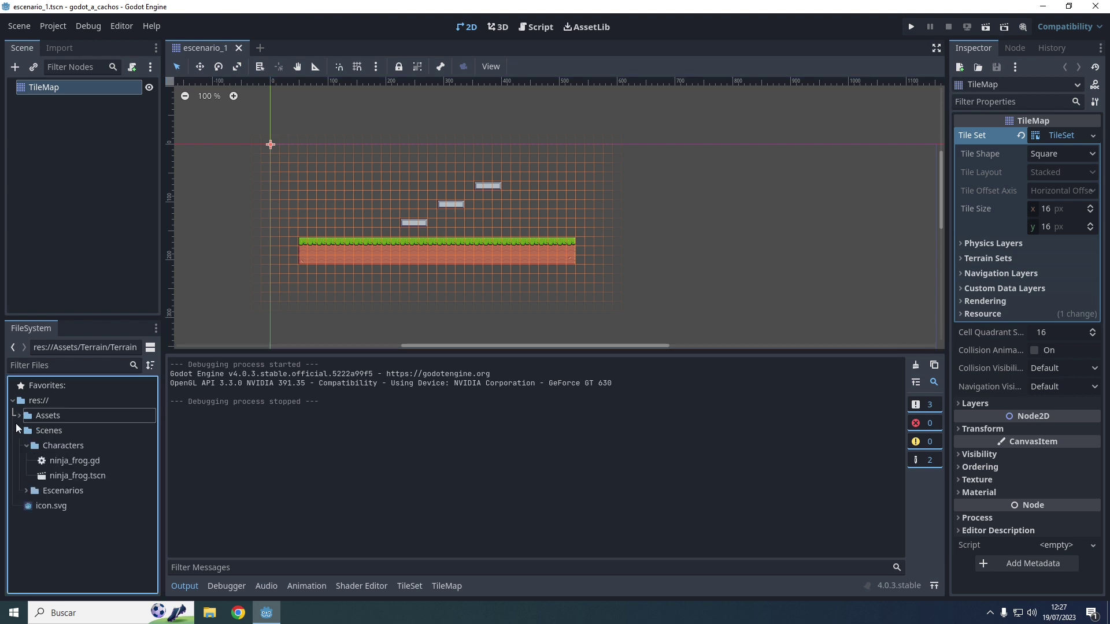
click(64, 474)
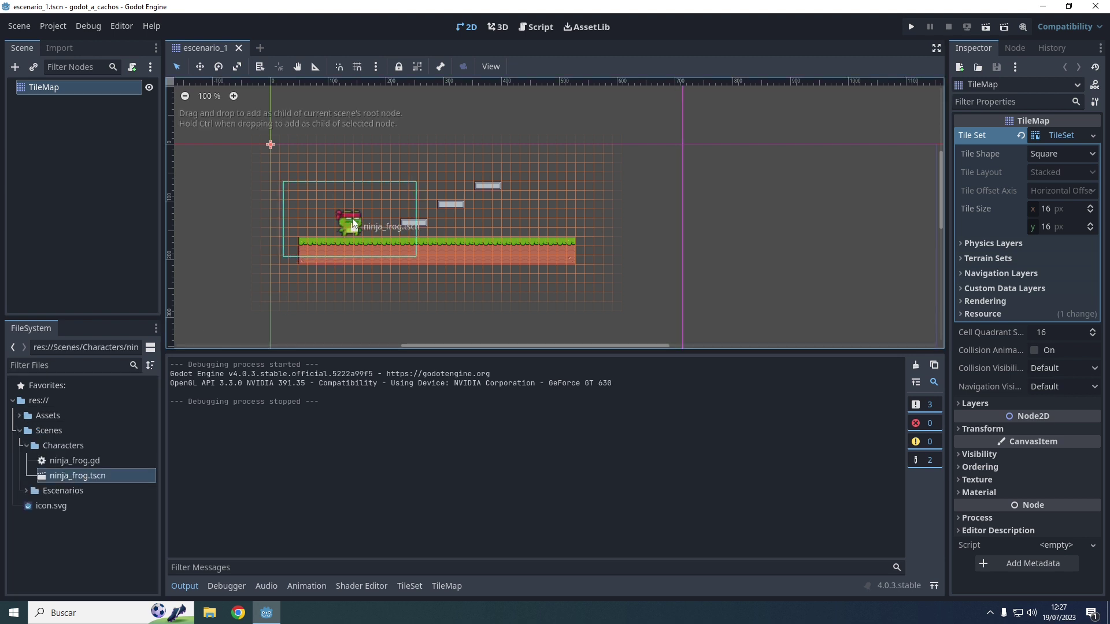
drag(283, 304, 355, 227)
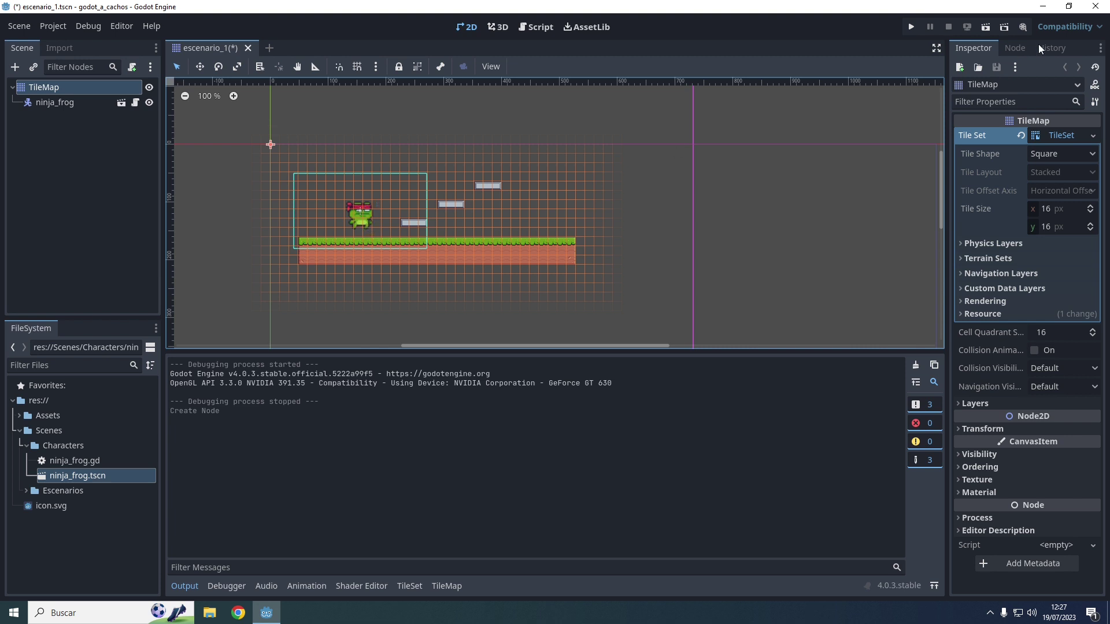
key(ctrl+s)
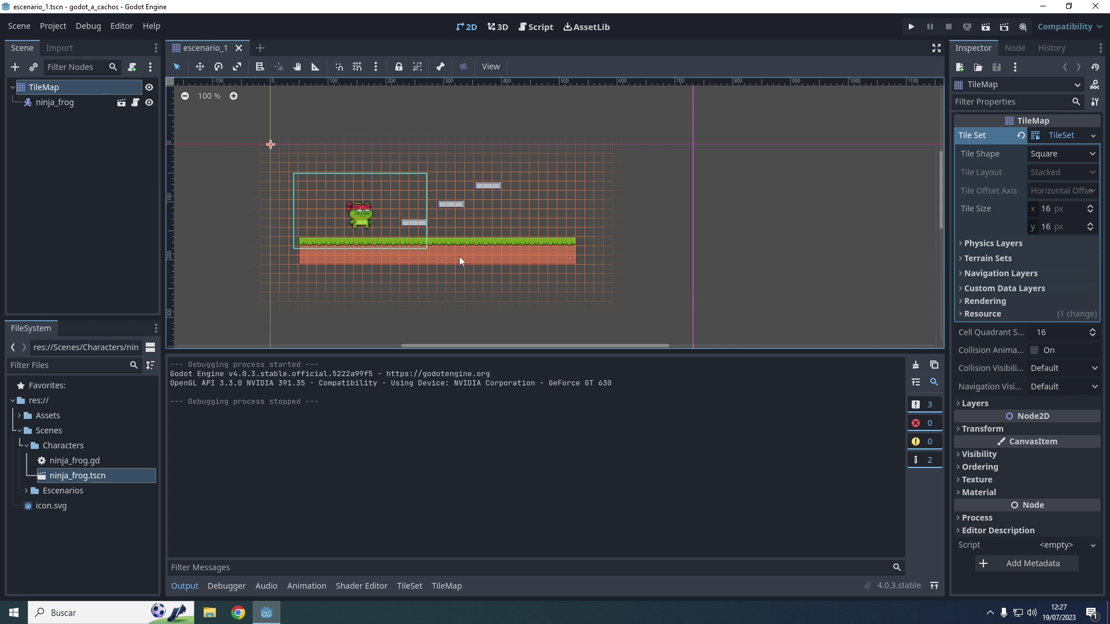
- Delete the ninja_frog instance and start a new empty scene tab
click(363, 210)
key(Delete)
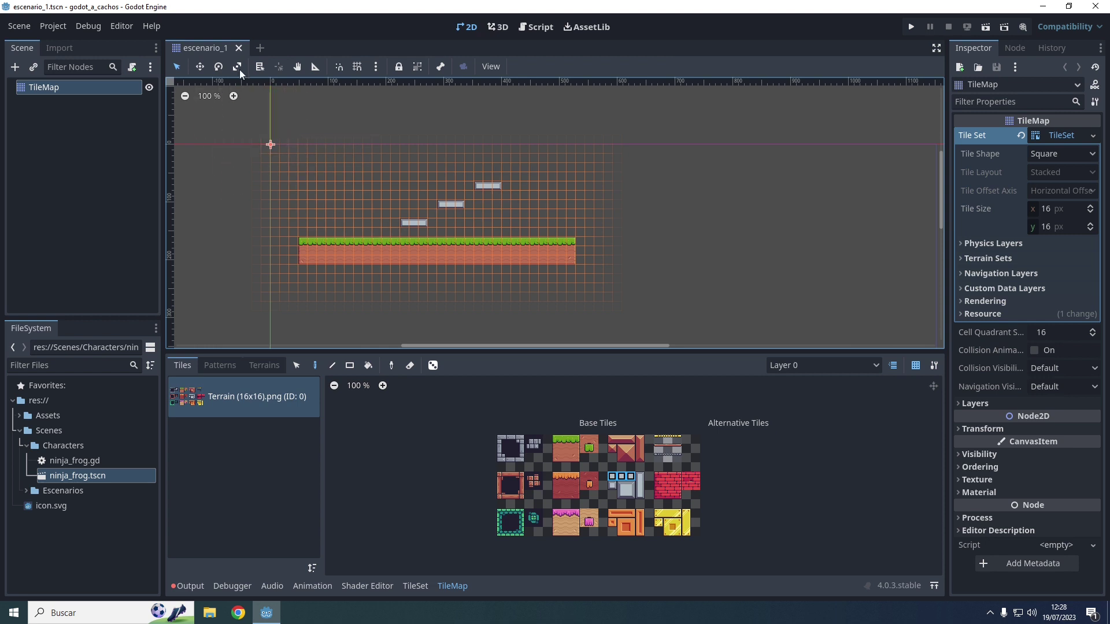
click(259, 48)
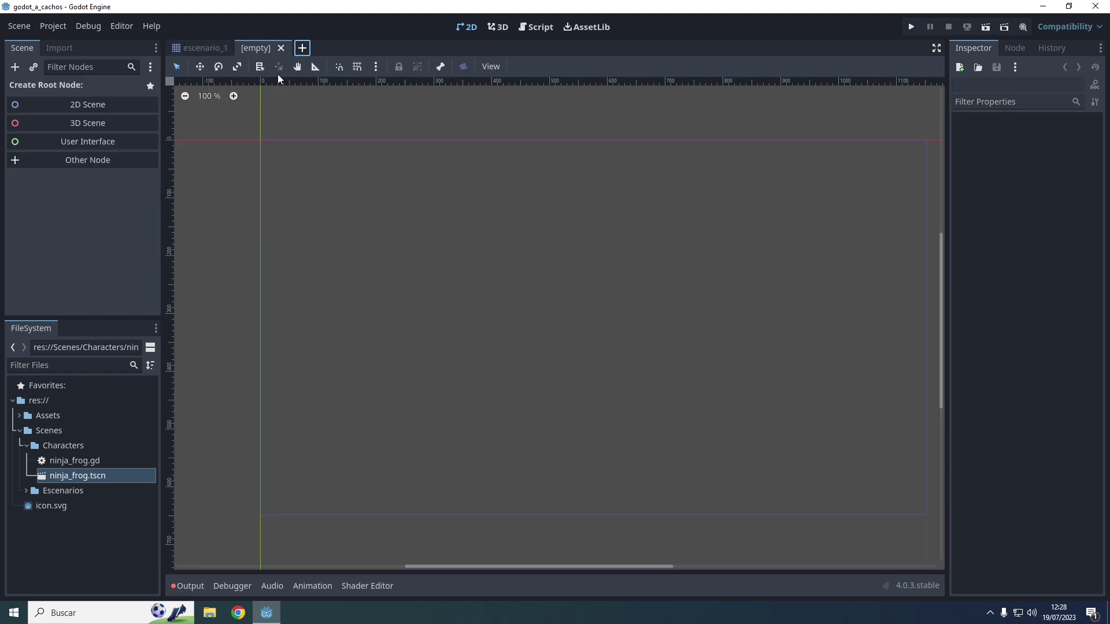
- Create a Node2D root for the new scene and instance ninja_frog.tscn into it
mouse_move(210, 52)
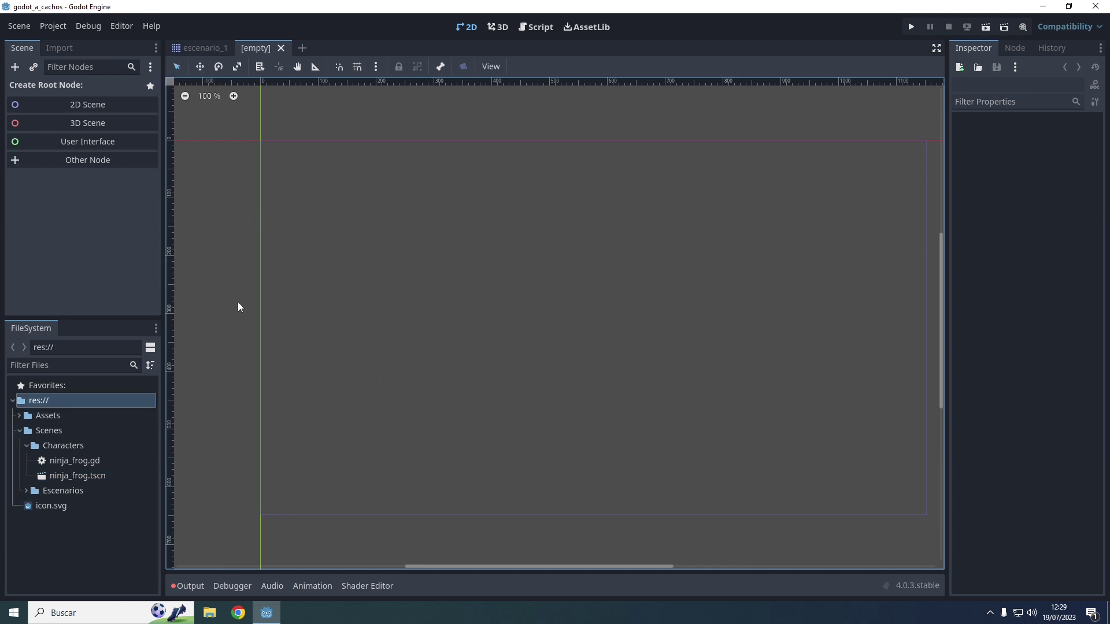
click(79, 107)
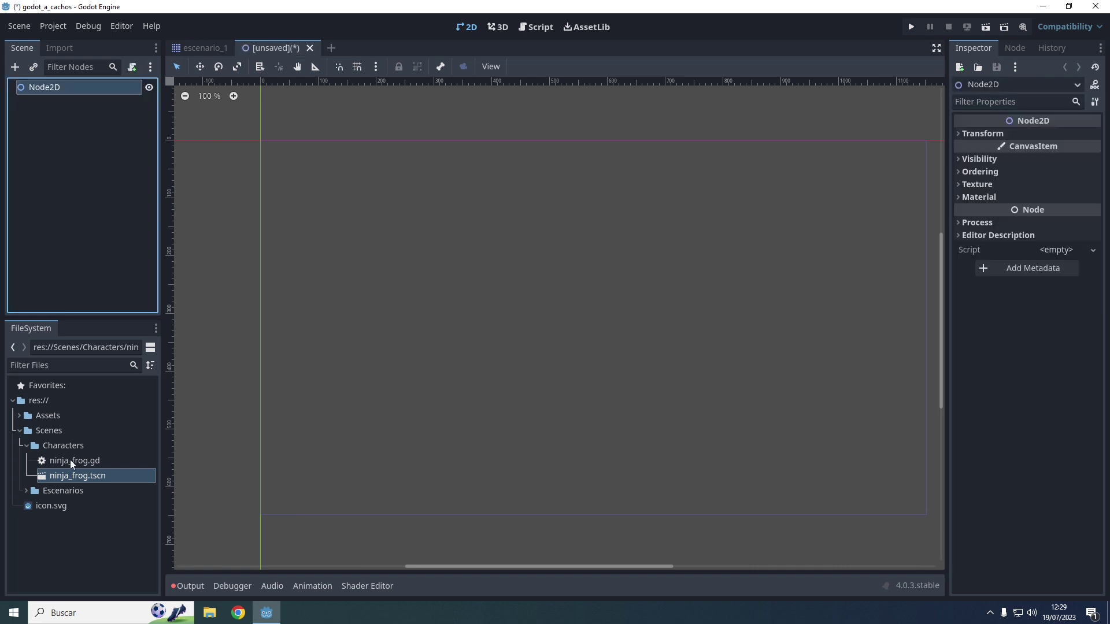
mouse_move(74, 475)
mouse_down()
mouse_move(322, 243)
mouse_move(472, 237)
mouse_up()
- Drag escenario_1.tscn from Scenes > Escenarios into the viewport beside the frog
click(26, 490)
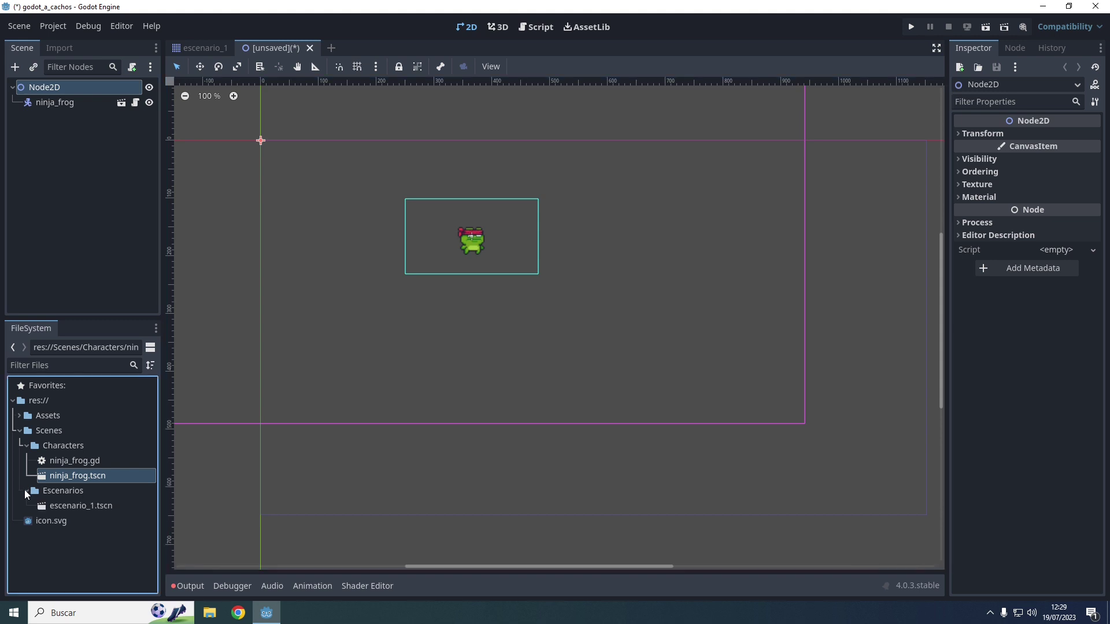
click(75, 506)
drag(75, 508, 316, 274)
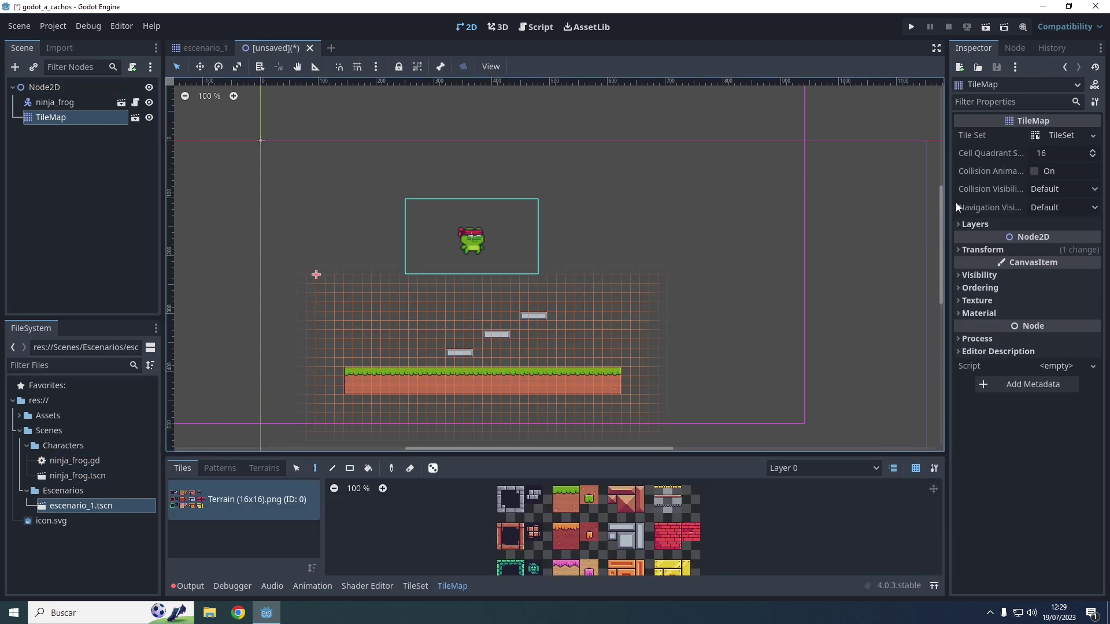
- Reset the TileMap and ninja_frog positions to 0, 0, then open ninja_frog.tscn on its own
click(961, 250)
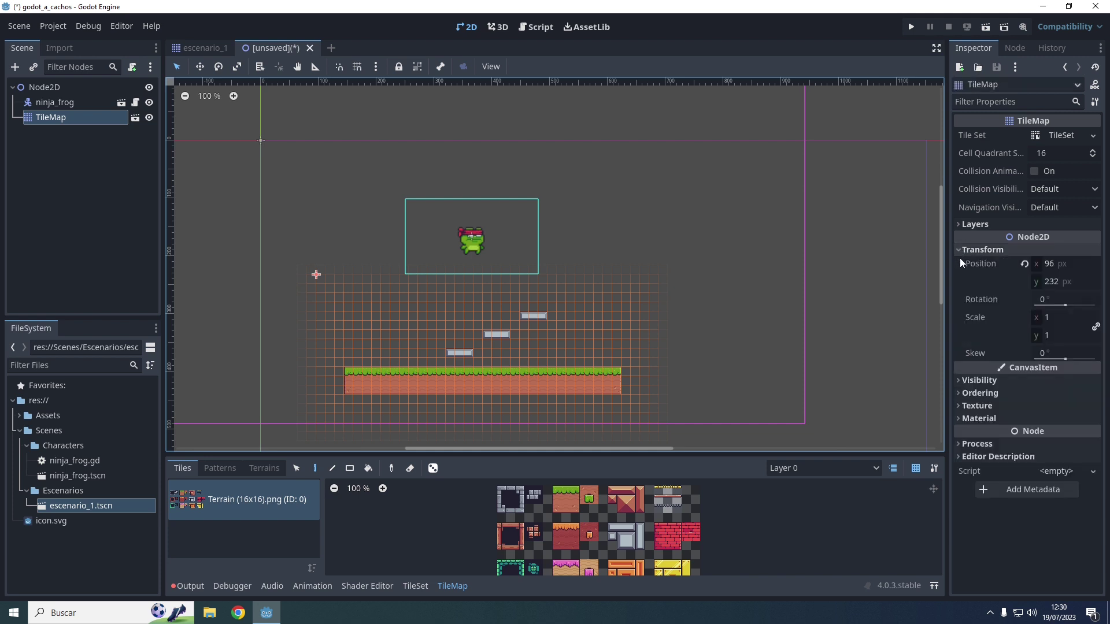
click(1024, 263)
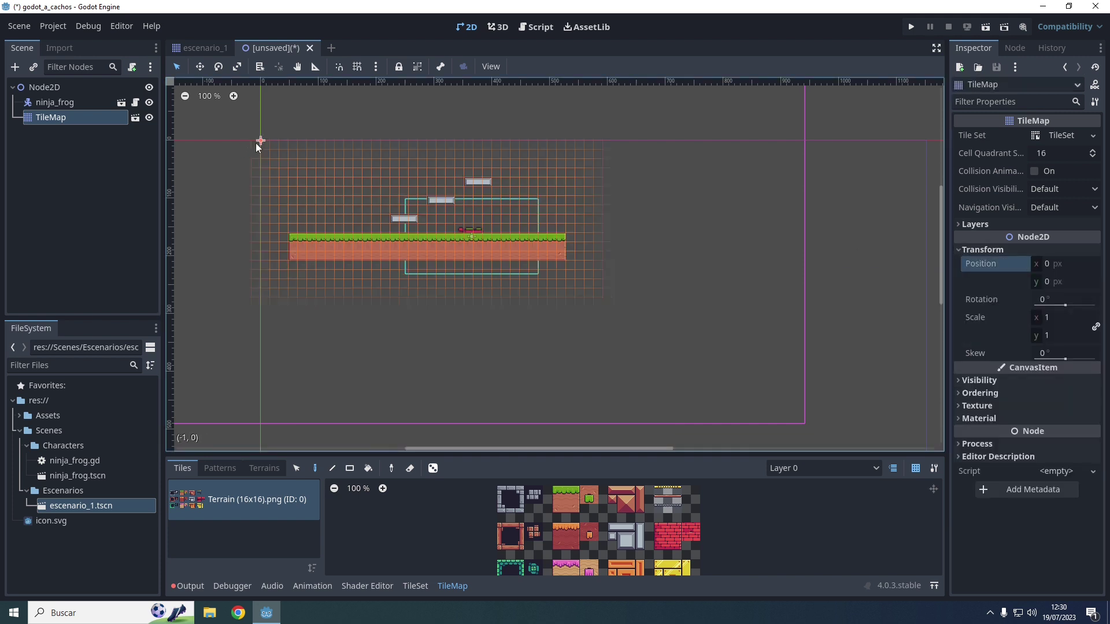
click(38, 104)
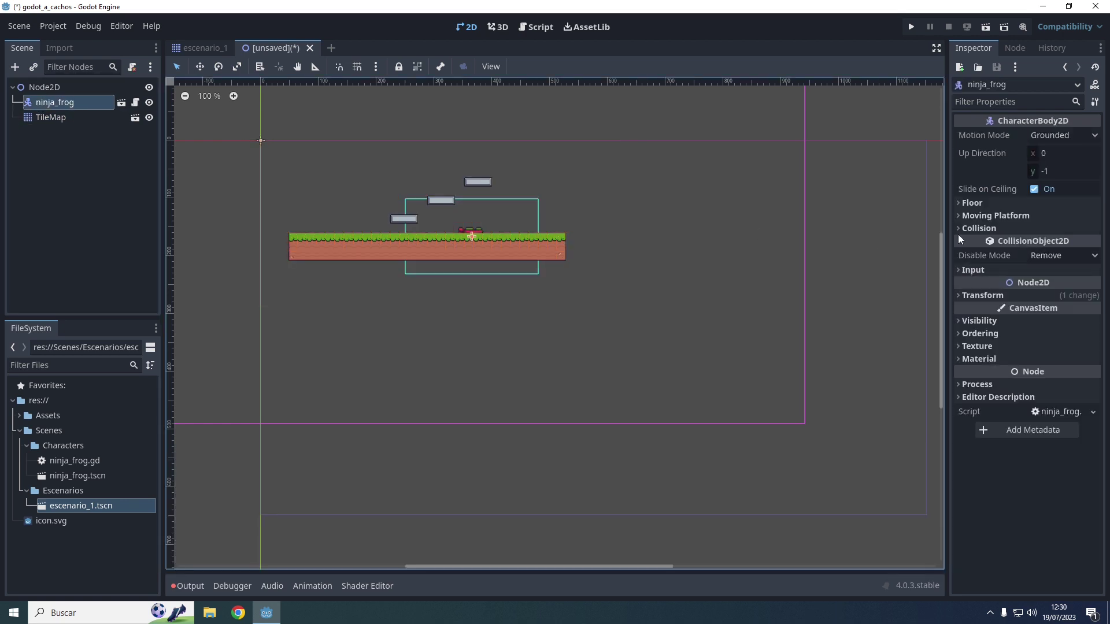
click(961, 295)
click(1023, 310)
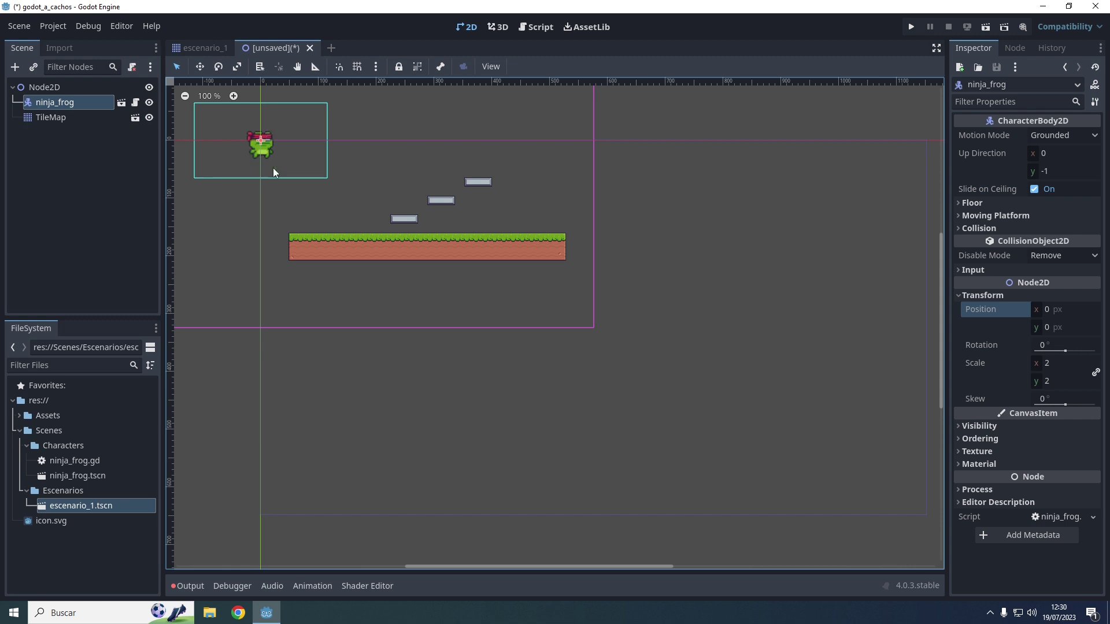
middle_drag(309, 311, 441, 367)
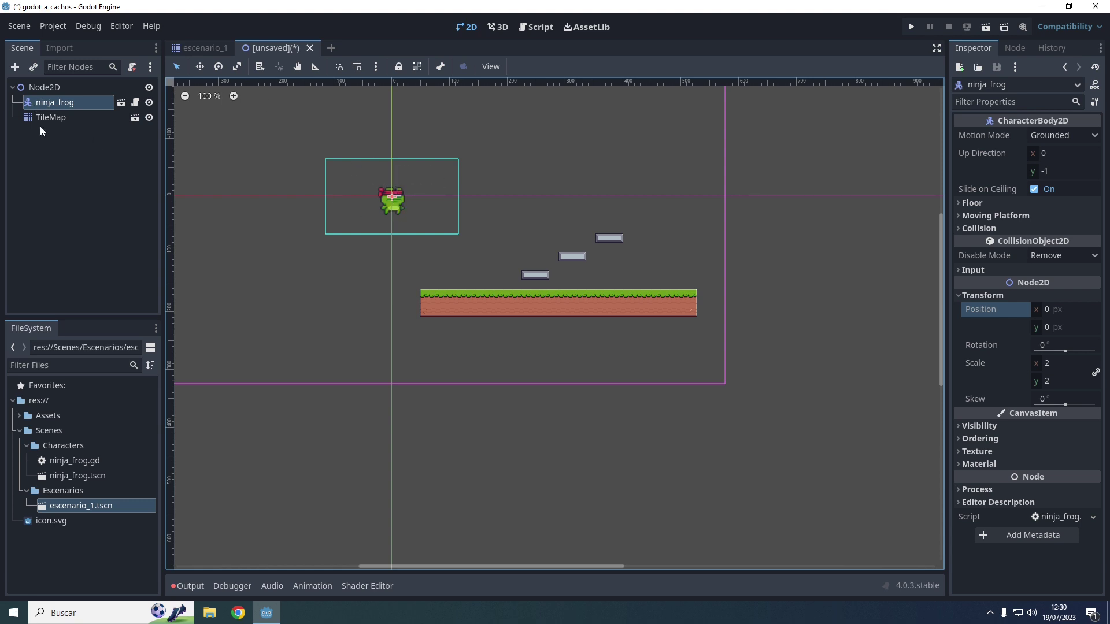
double_click(67, 474)
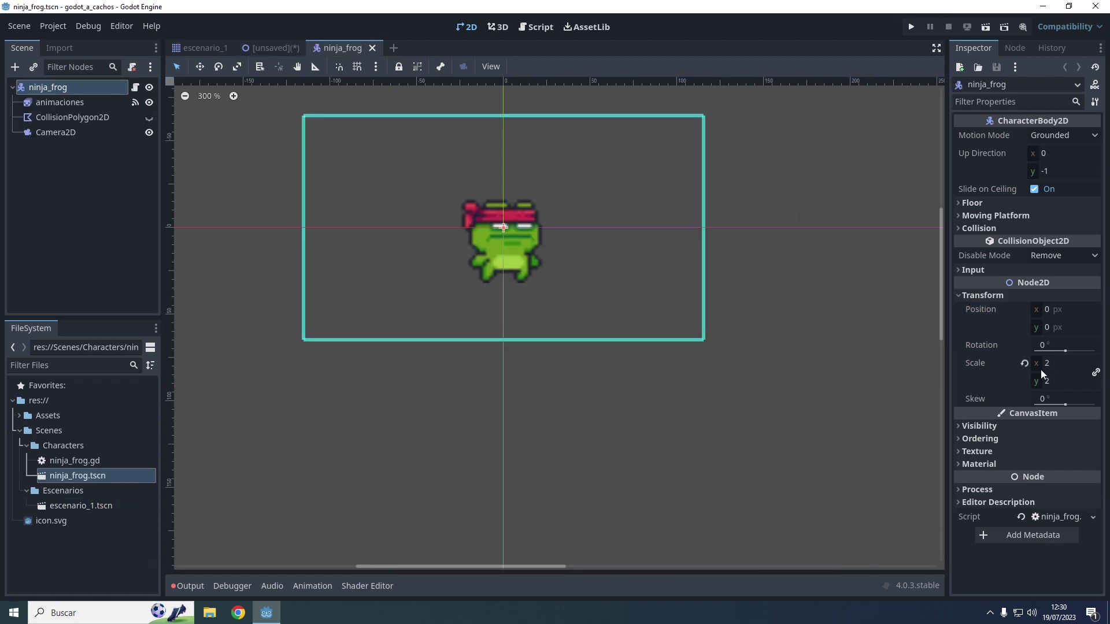
- In escenario_1, set the TileMap scale to 2 on both axes and save
scroll(482, 284, down, 2)
scroll(482, 285, down, 3)
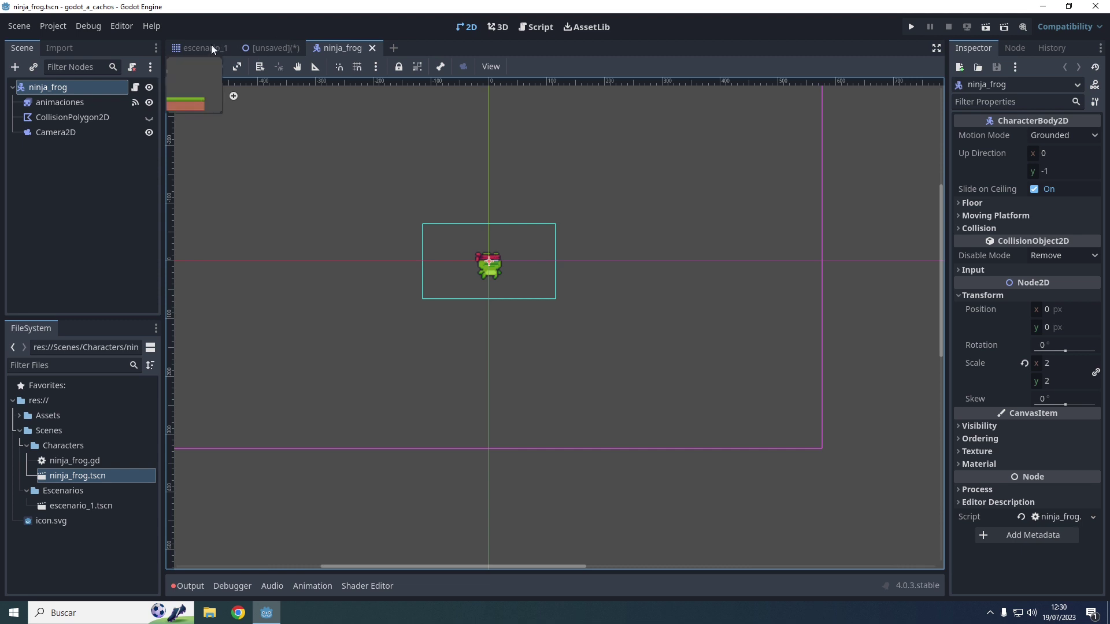
click(195, 49)
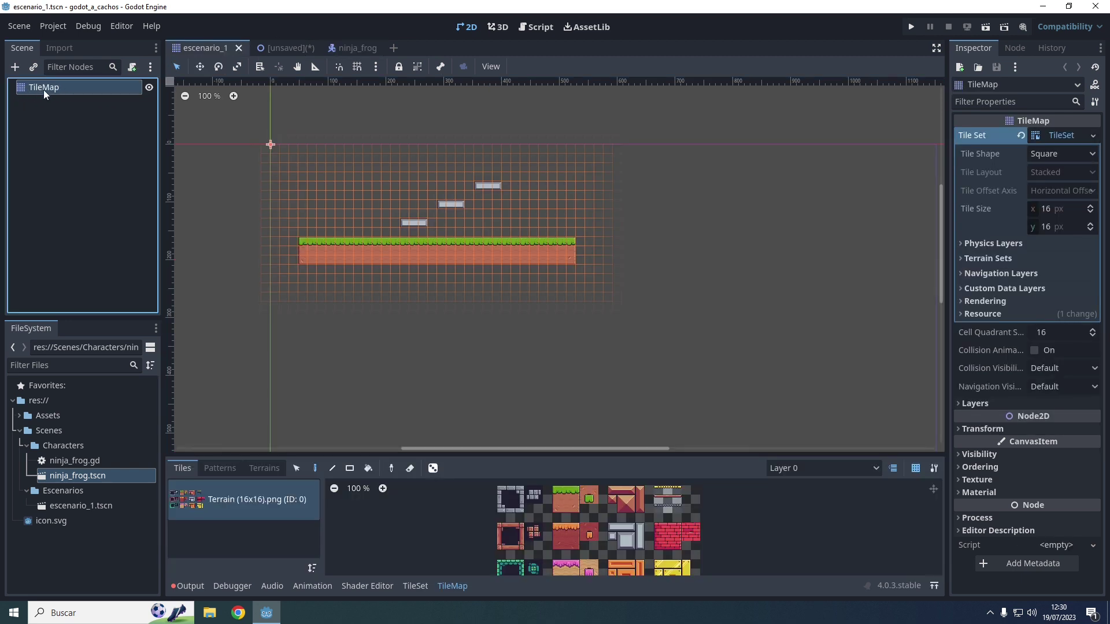
click(960, 428)
click(1053, 498)
text(2)
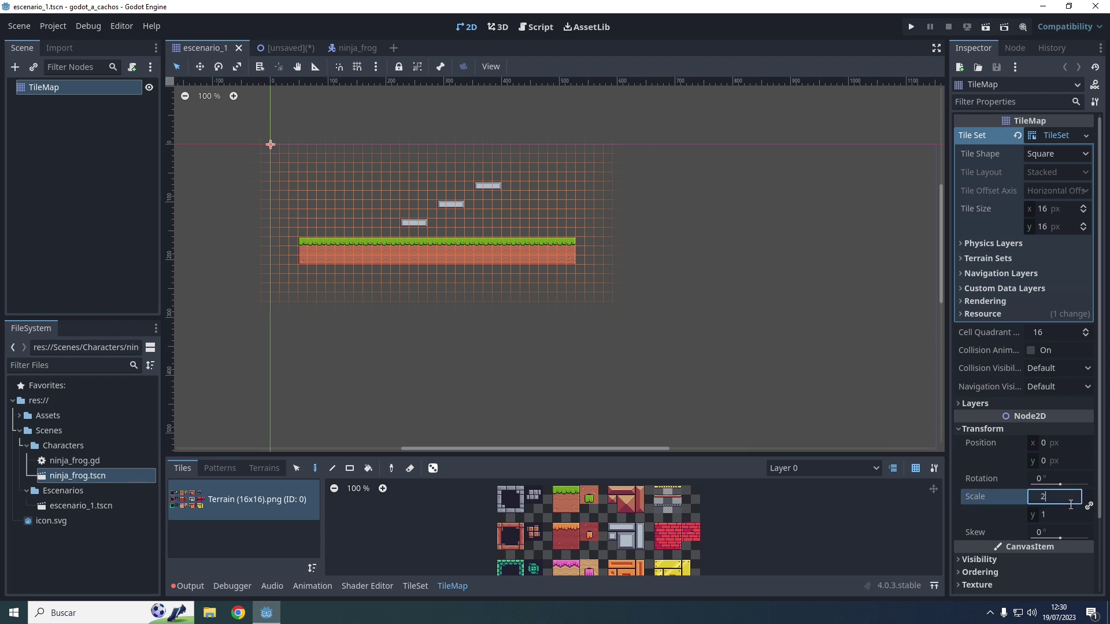
key(Tab)
key(ctrl+s)
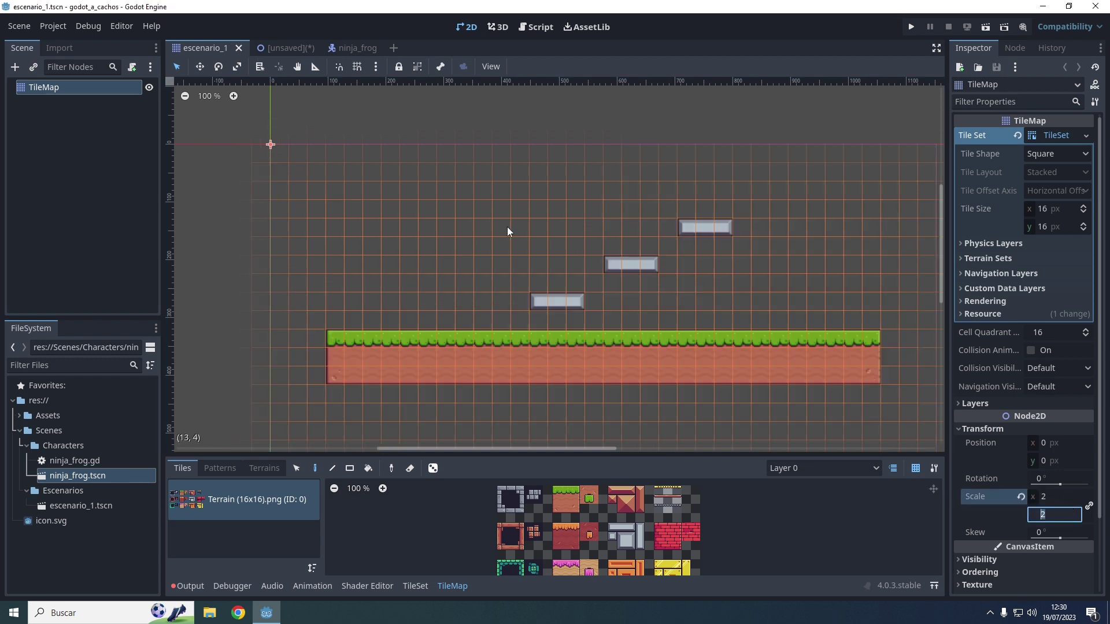
- Check the enlarged level in the combined scene, then return to escenario_1
click(276, 46)
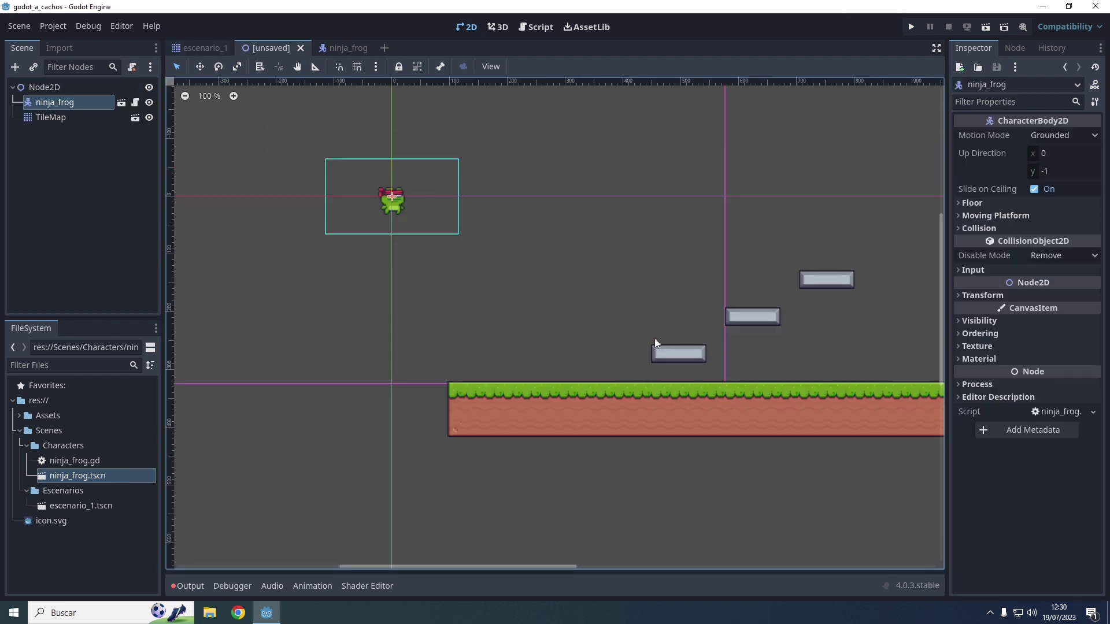
middle_drag(682, 355, 620, 344)
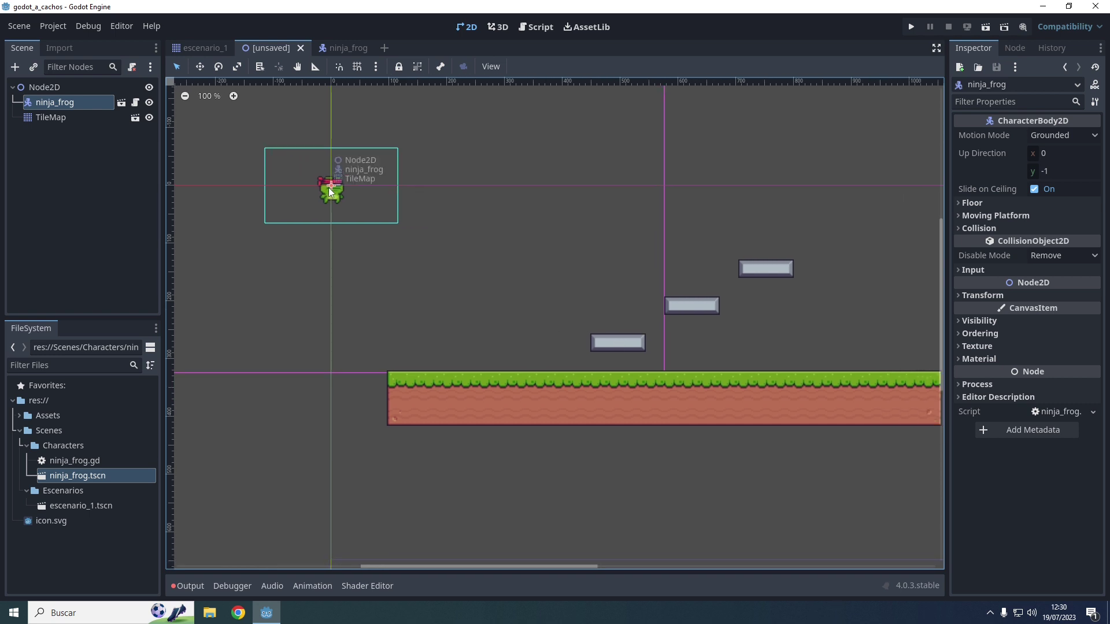
click(200, 48)
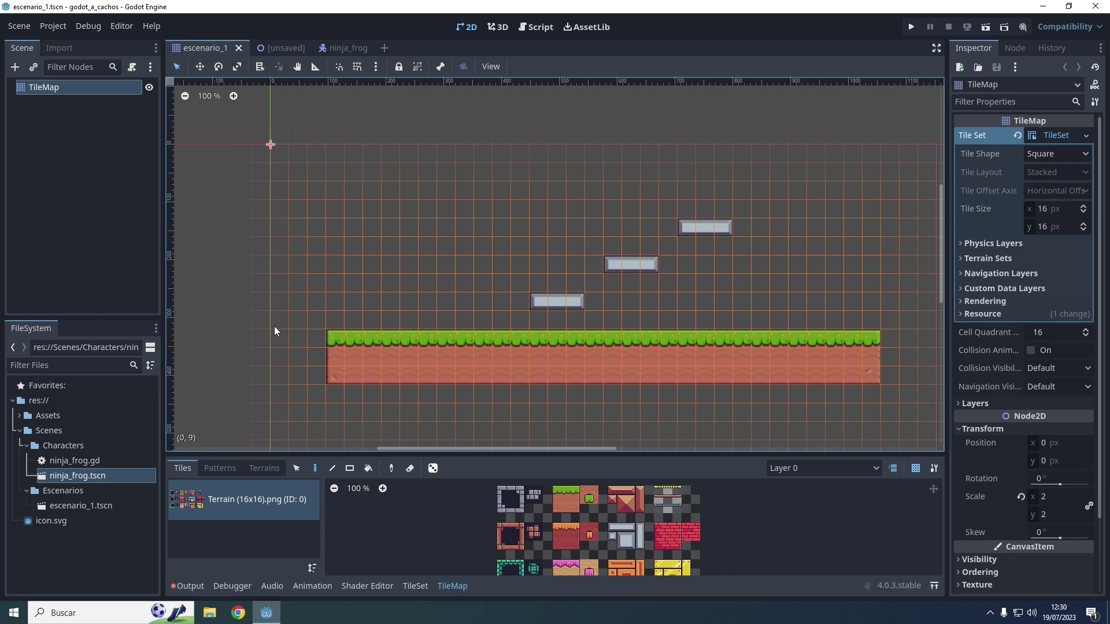
- Paint grass and dirt tiles to extend the ground two columns left, save, and check it
drag(557, 495, 569, 508)
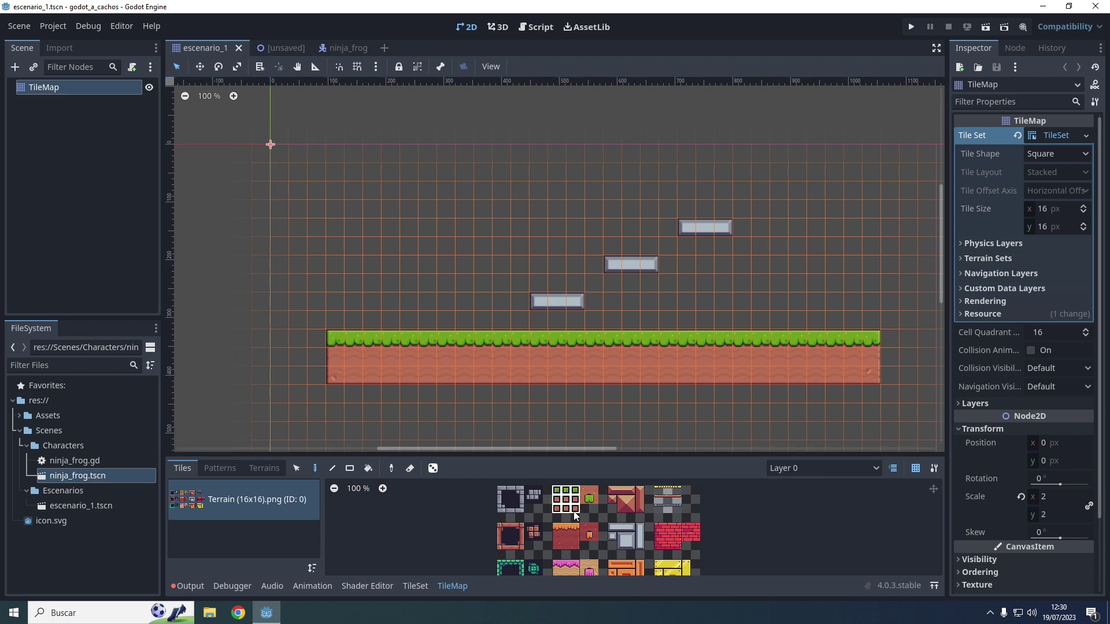
drag(288, 359, 309, 364)
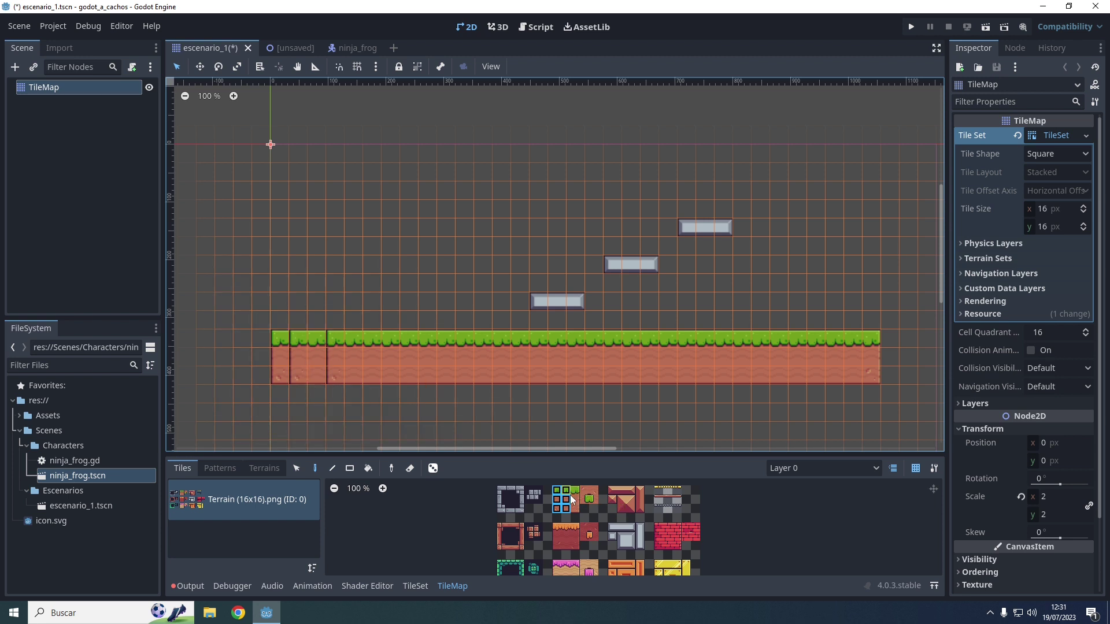
drag(566, 490, 566, 510)
drag(294, 360, 327, 361)
drag(234, 360, 252, 360)
key(ctrl+s)
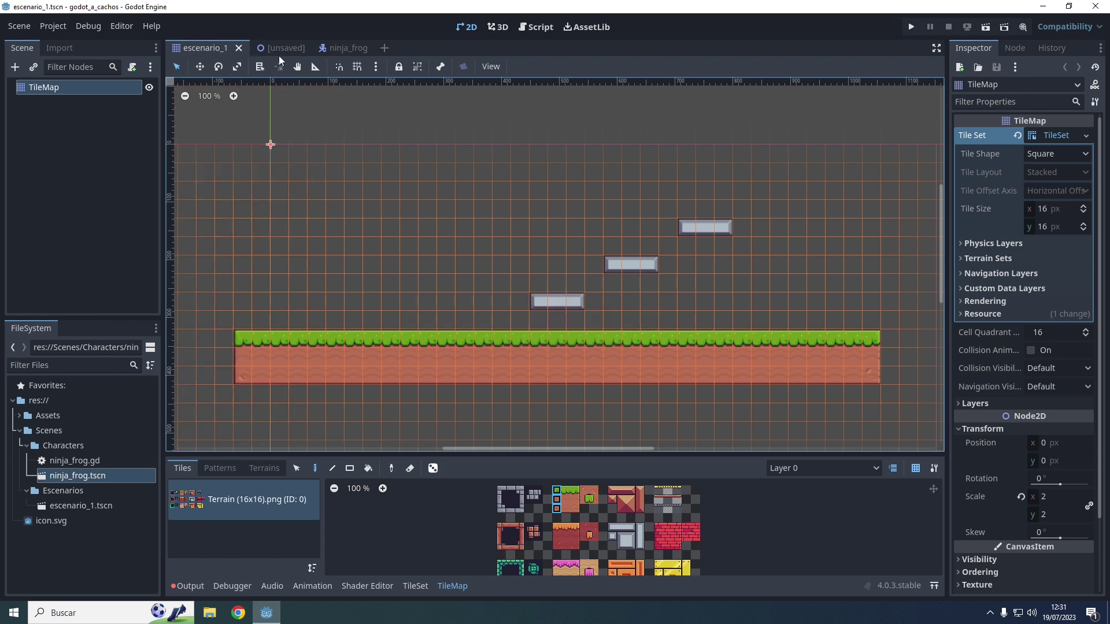
click(282, 49)
click(208, 46)
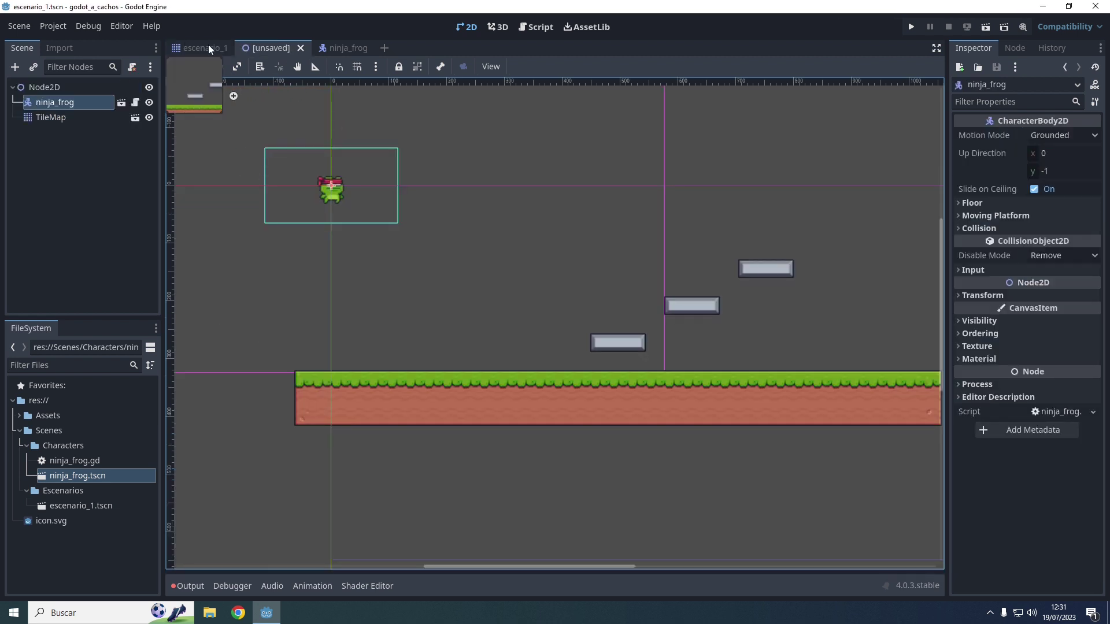
- Place a grey stone block beside the lowest floating platform and check it in the combined scene
click(626, 540)
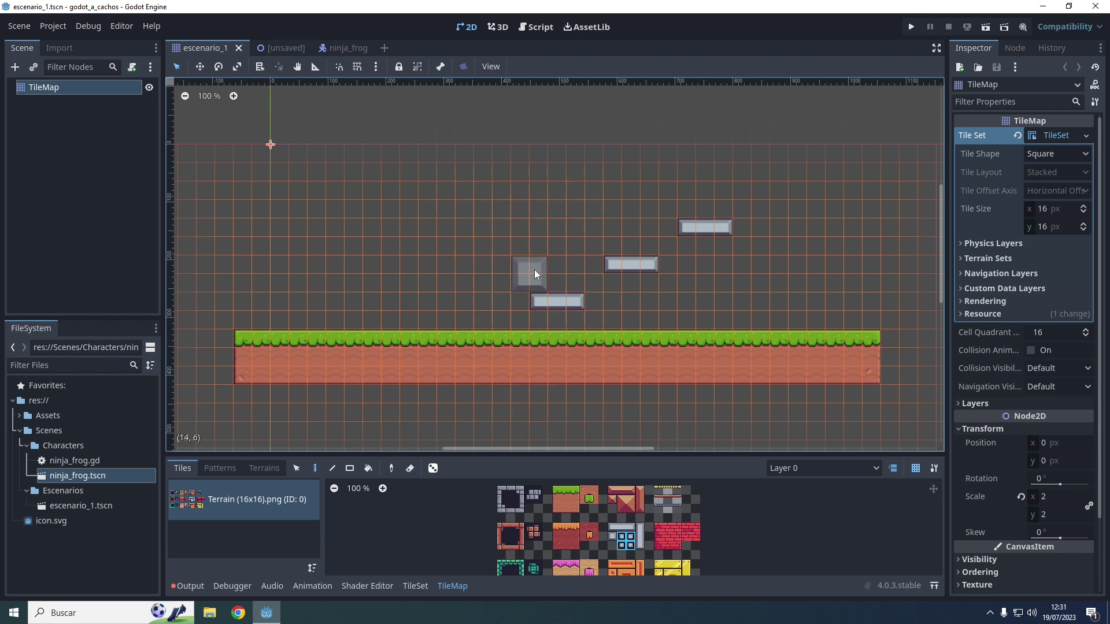
click(603, 311)
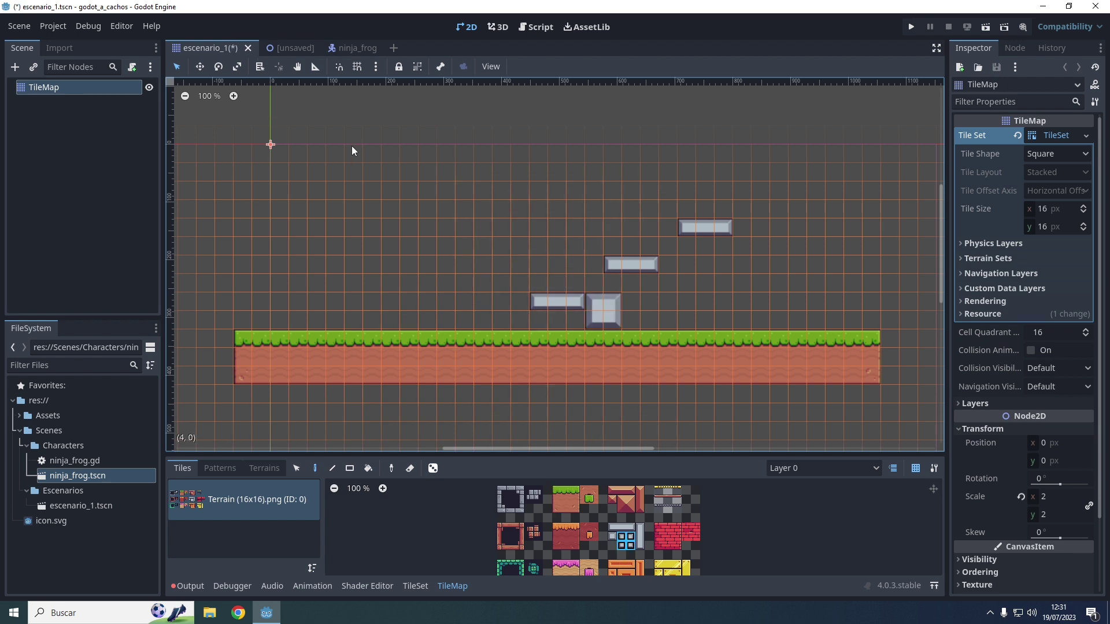
click(275, 50)
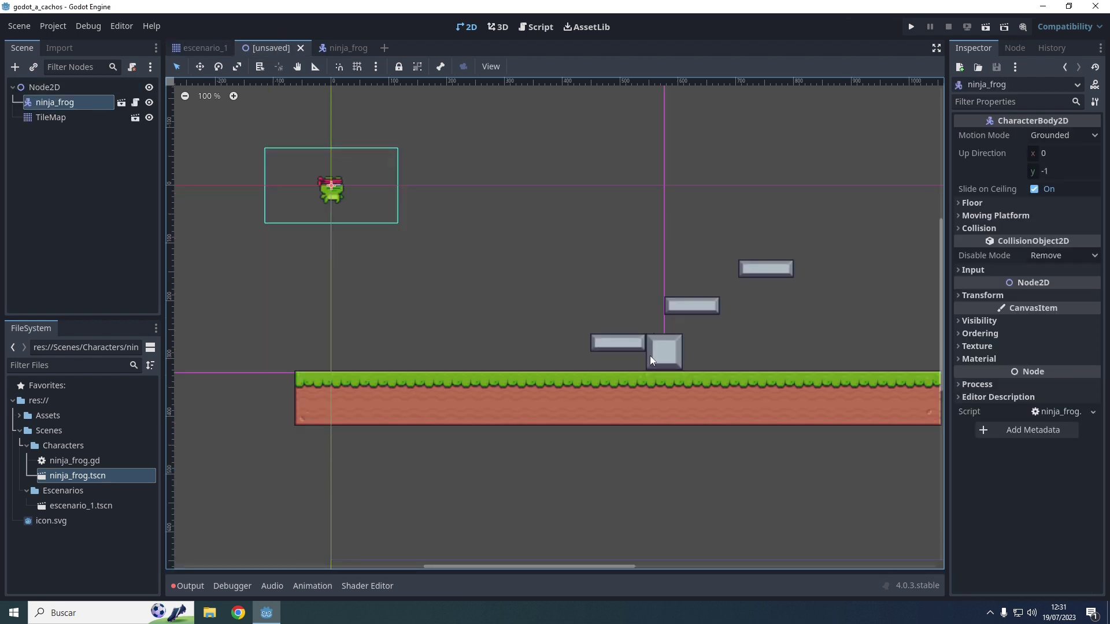
click(43, 118)
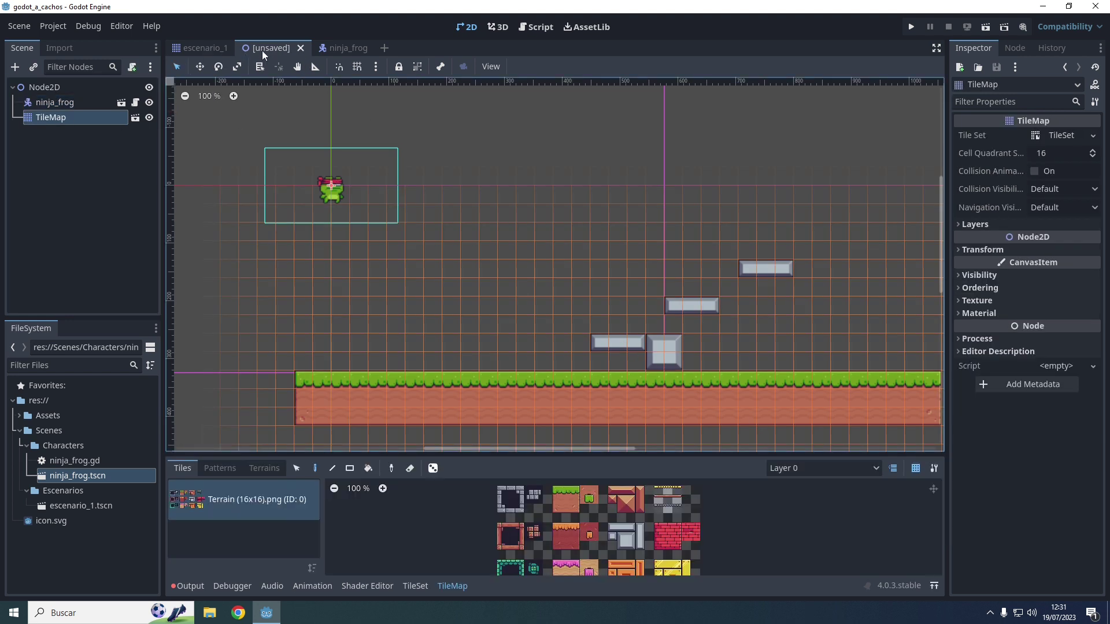
- Through Save Scene As, create a new Screens folder inside res://Scenes
click(18, 26)
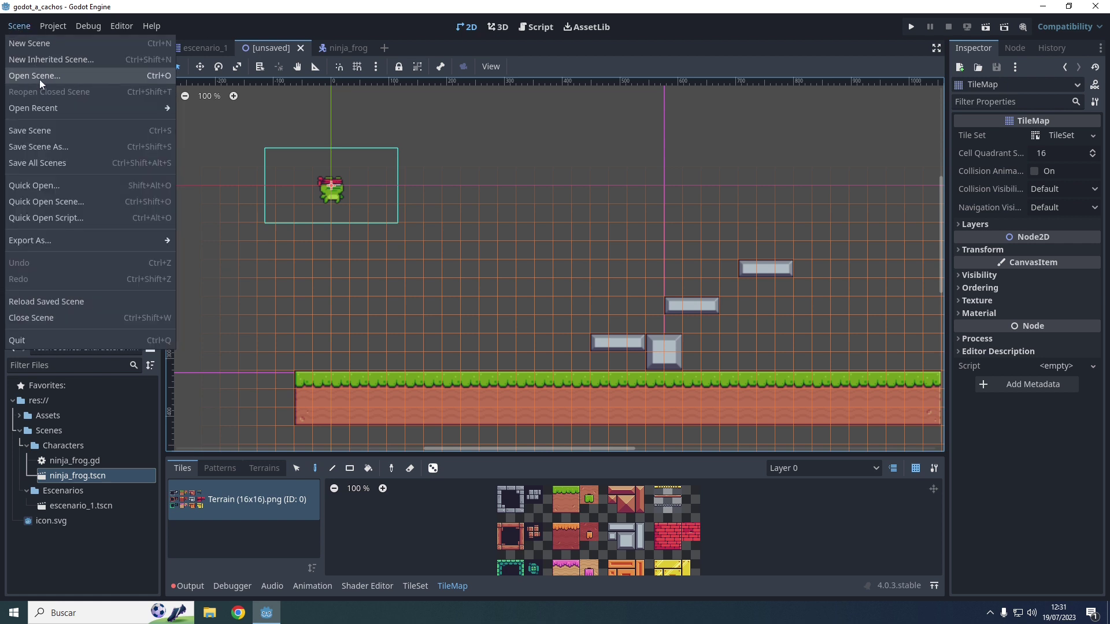
click(47, 147)
double_click(430, 199)
right_click(489, 196)
key(Escape)
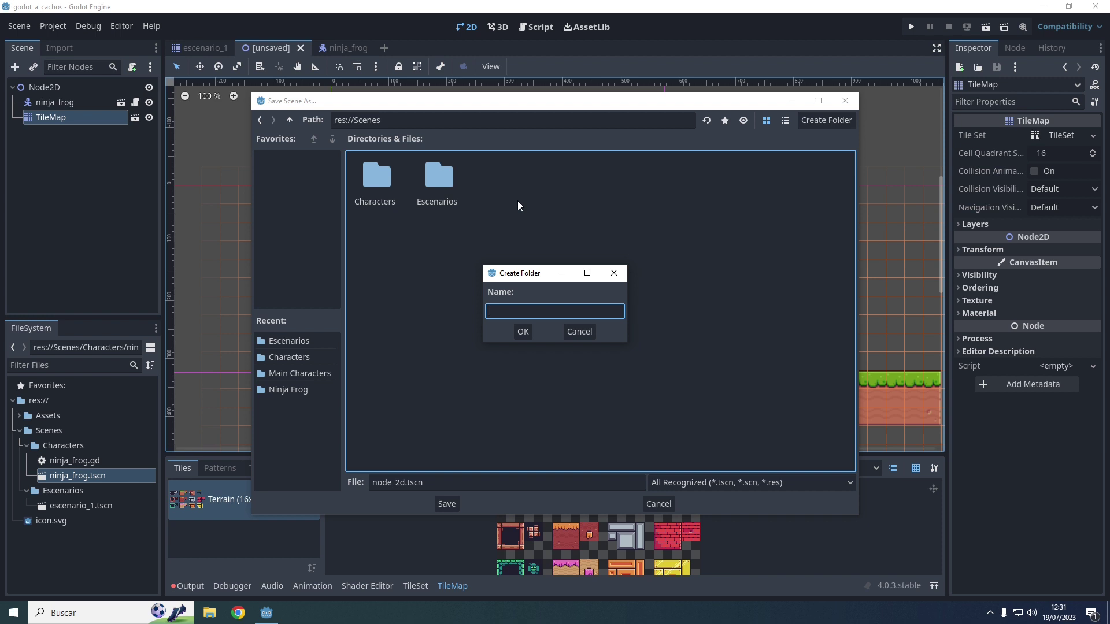
text(Screens)
click(522, 331)
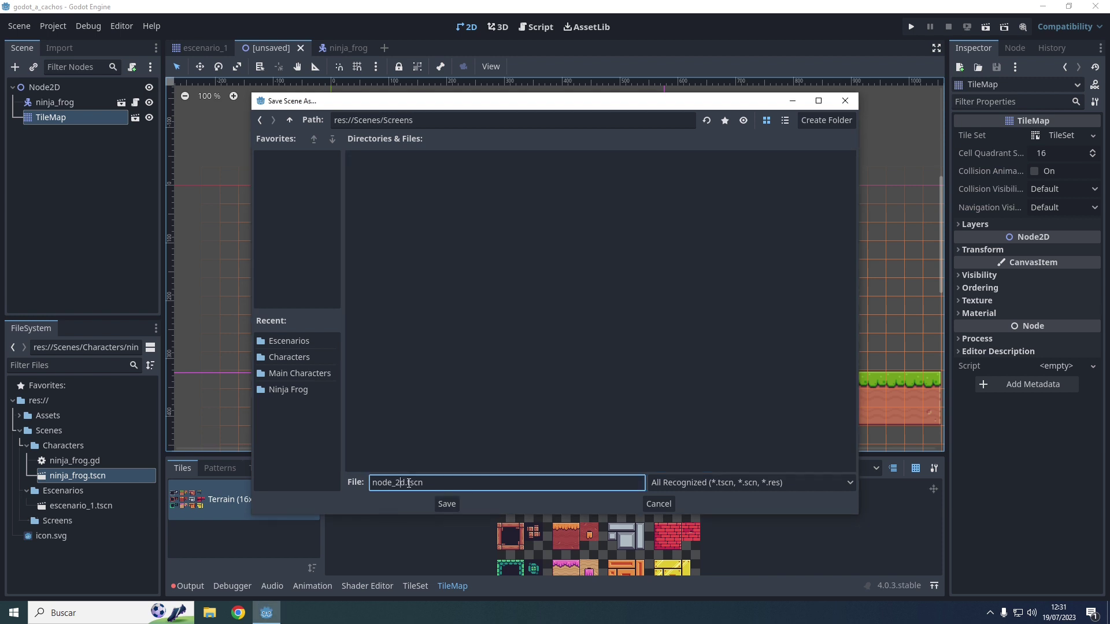
- Save the combined scene there as Screen_1.tscn
drag(408, 483, 343, 489)
text(Scree)
text(n_1)
click(455, 504)
- Test-run Screen_1 in a game window, watch the frog appear, then close the window
key(F5)
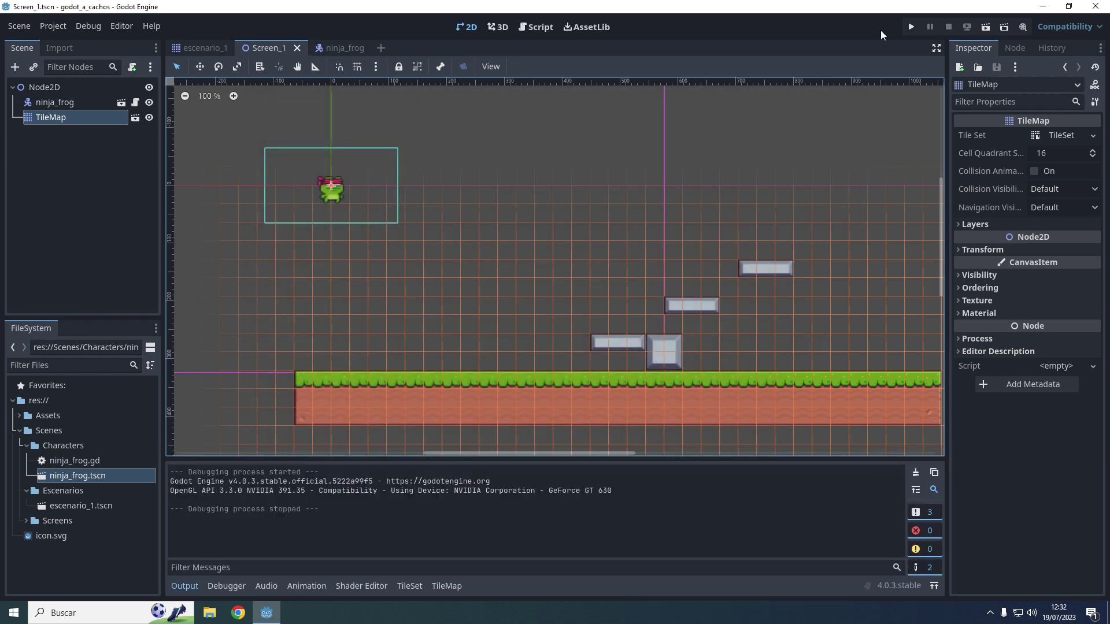
click(984, 27)
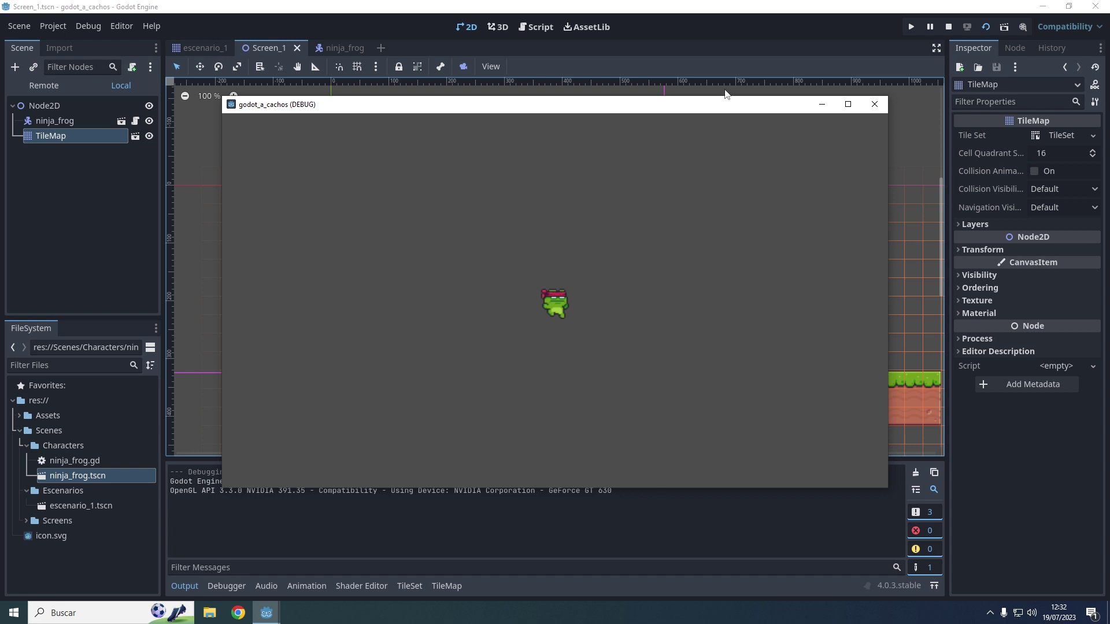
click(874, 104)
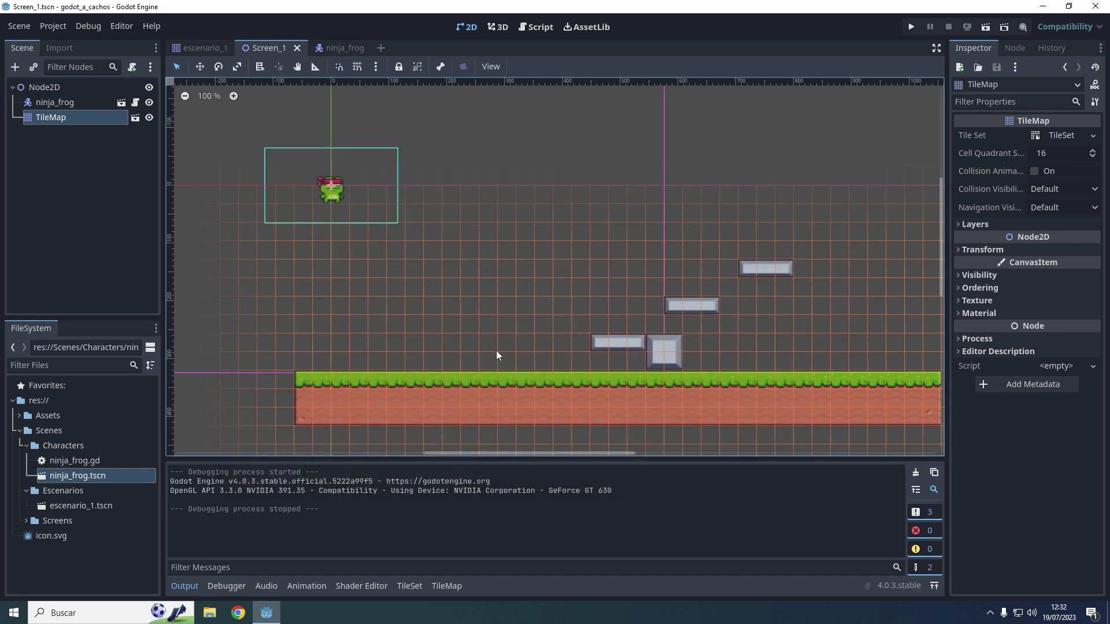
- Add a physics layer (collision layer and mask 1) to the escenario_1 TileMap's TileSet
click(197, 48)
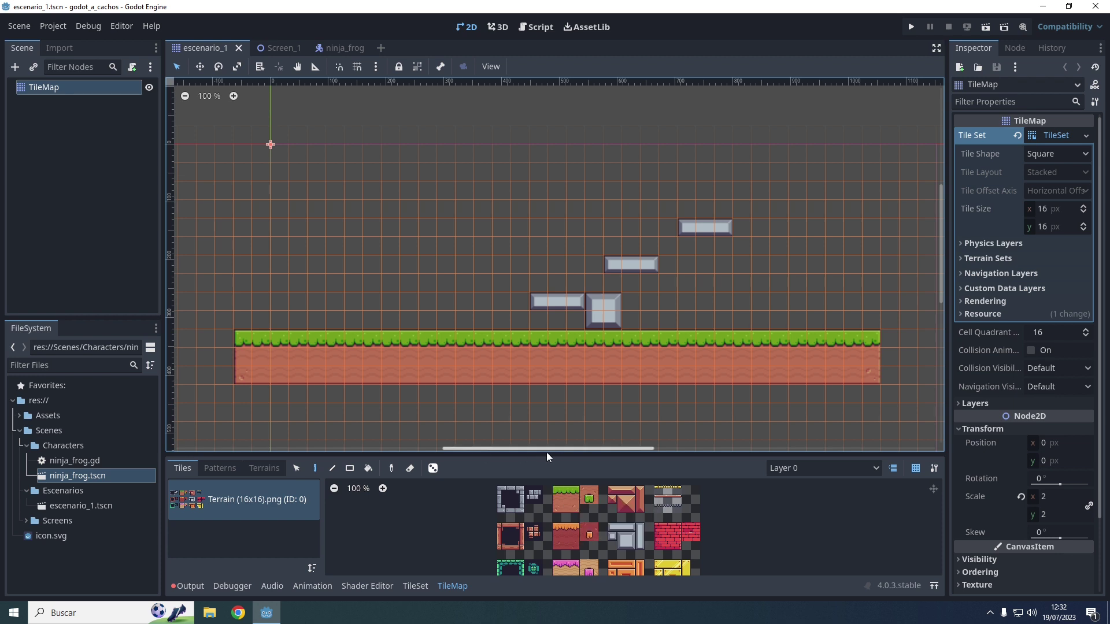
drag(546, 452, 558, 400)
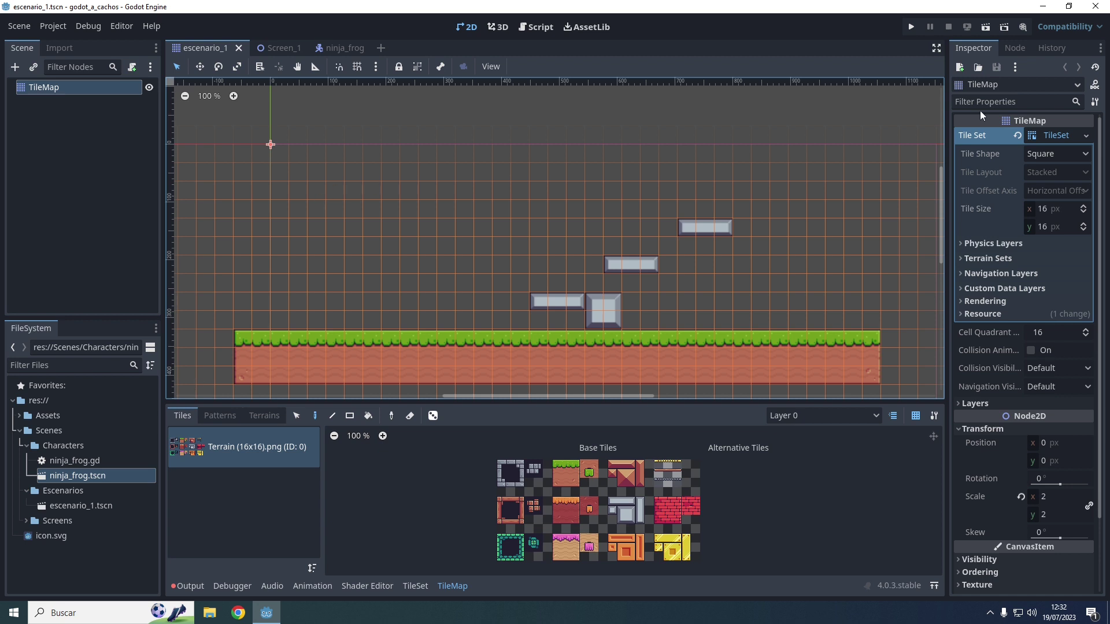
click(43, 90)
click(1030, 137)
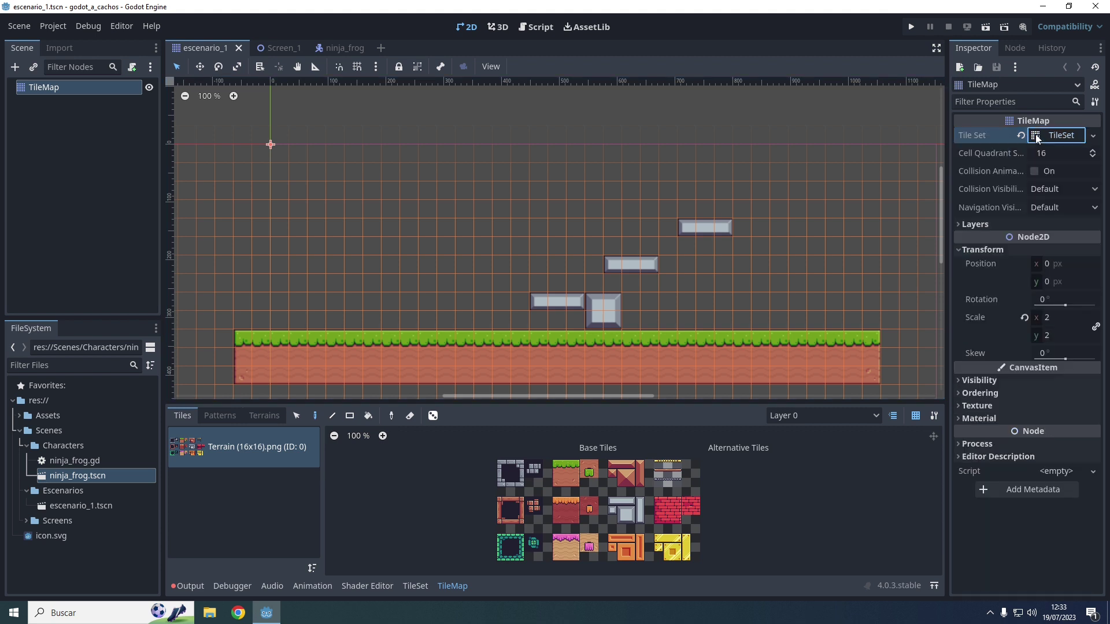
click(1032, 136)
click(1032, 135)
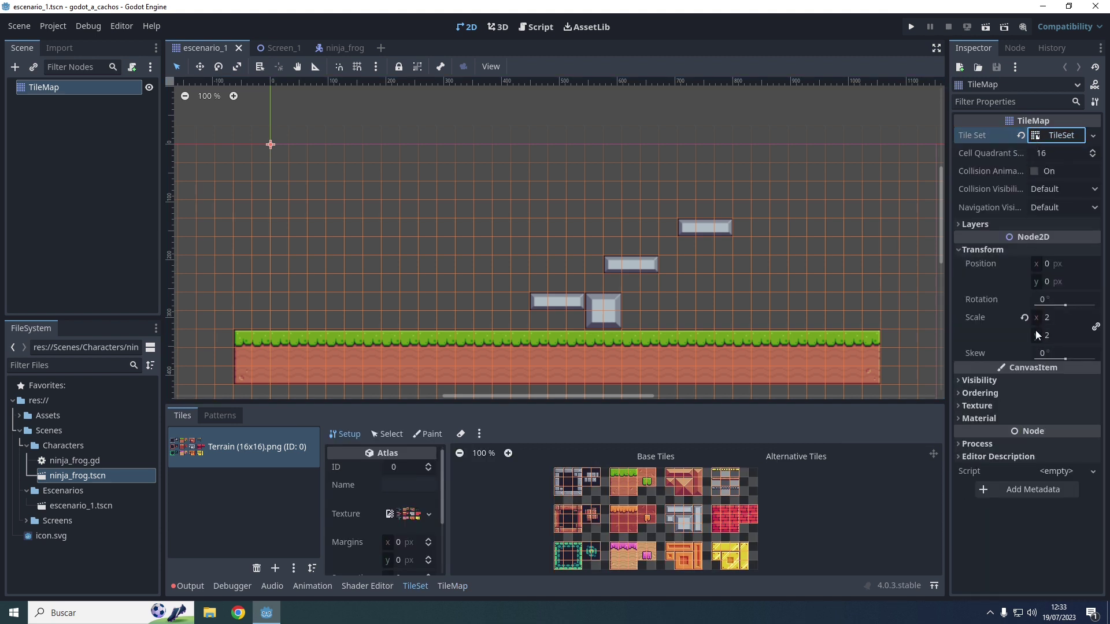
click(1043, 140)
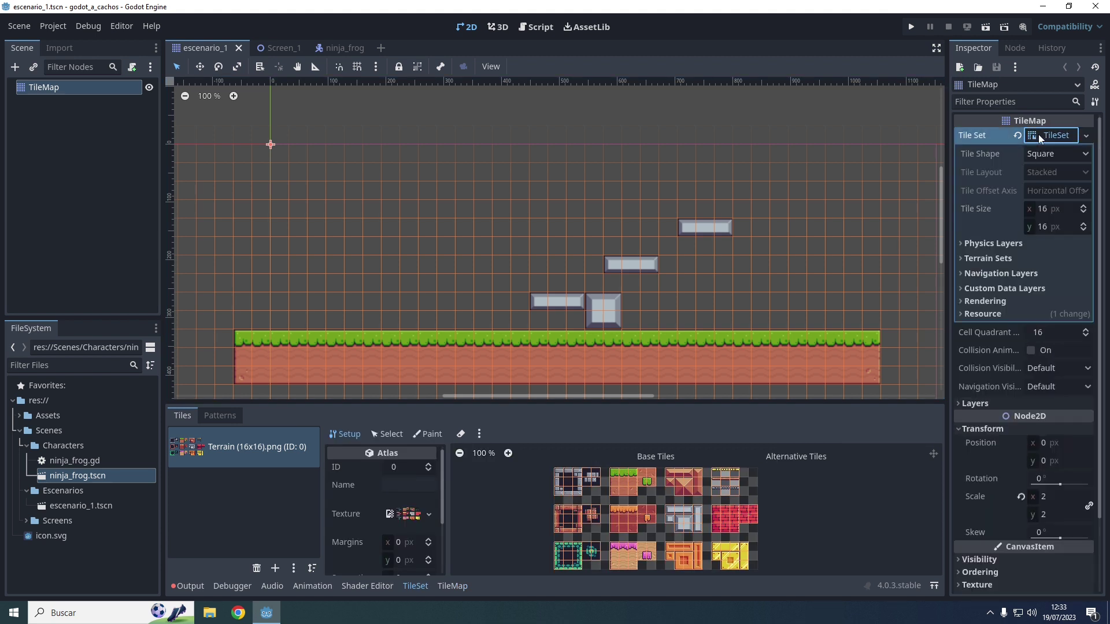
click(965, 244)
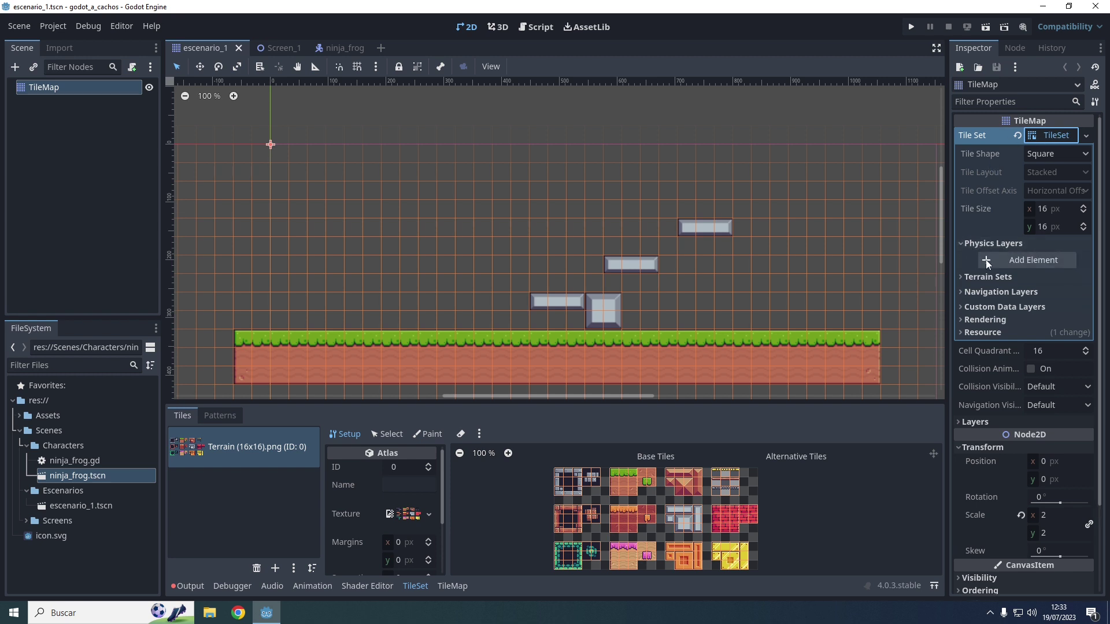
click(987, 264)
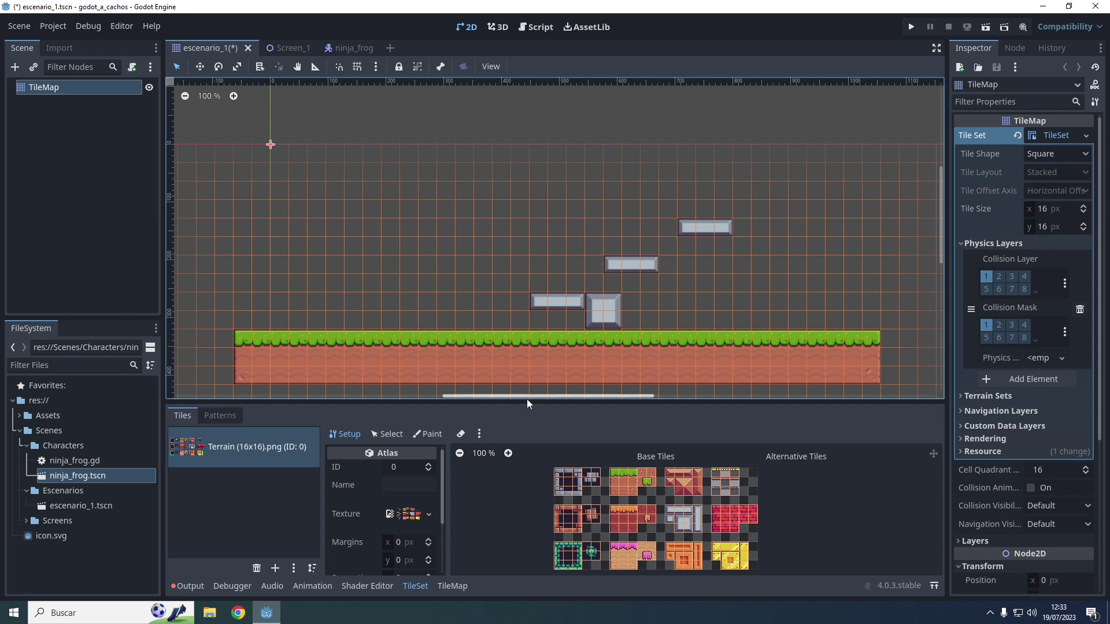
- Save and run the game with F5, then close the game window
key(ctrl+Tab)
key(F5)
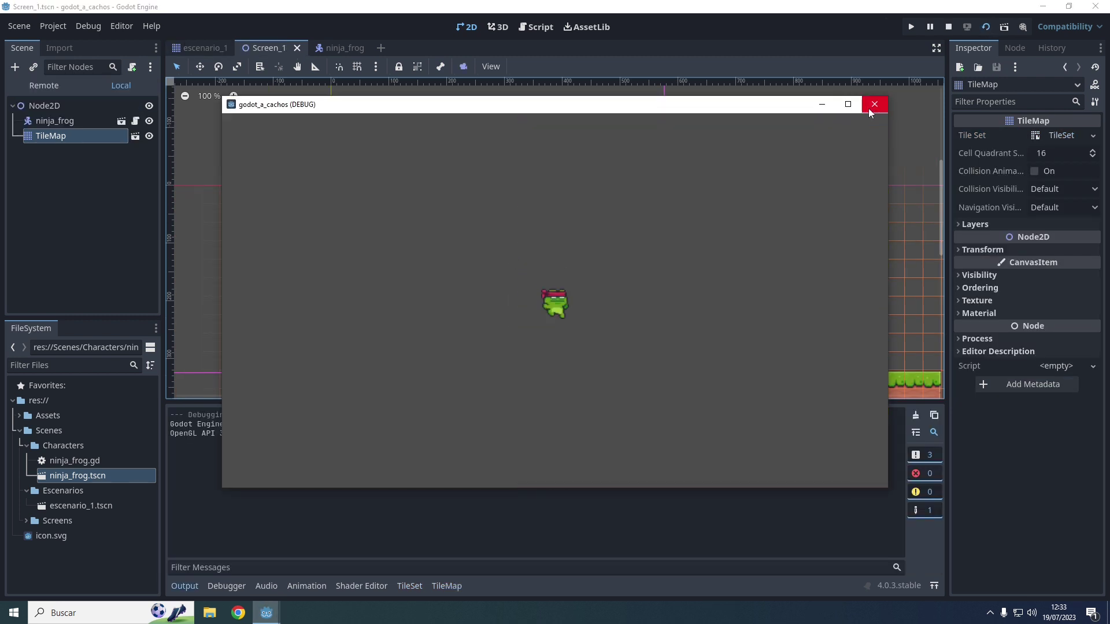
click(872, 107)
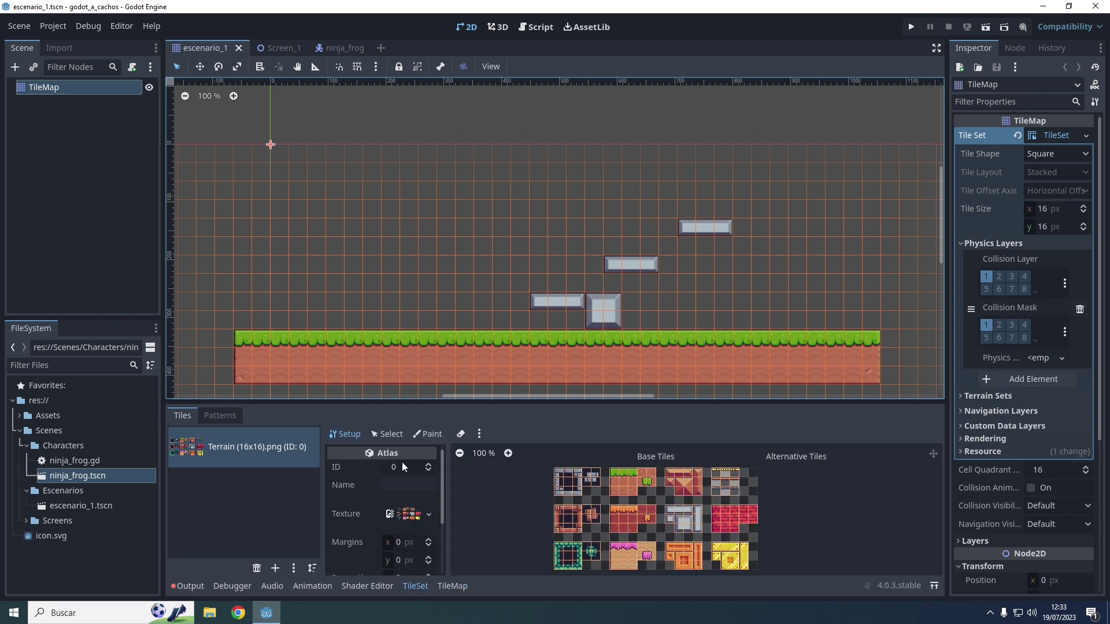
- Select a row of three ground tiles in the Terrain atlas and show their Physics Layer 0 settings
click(386, 434)
click(623, 493)
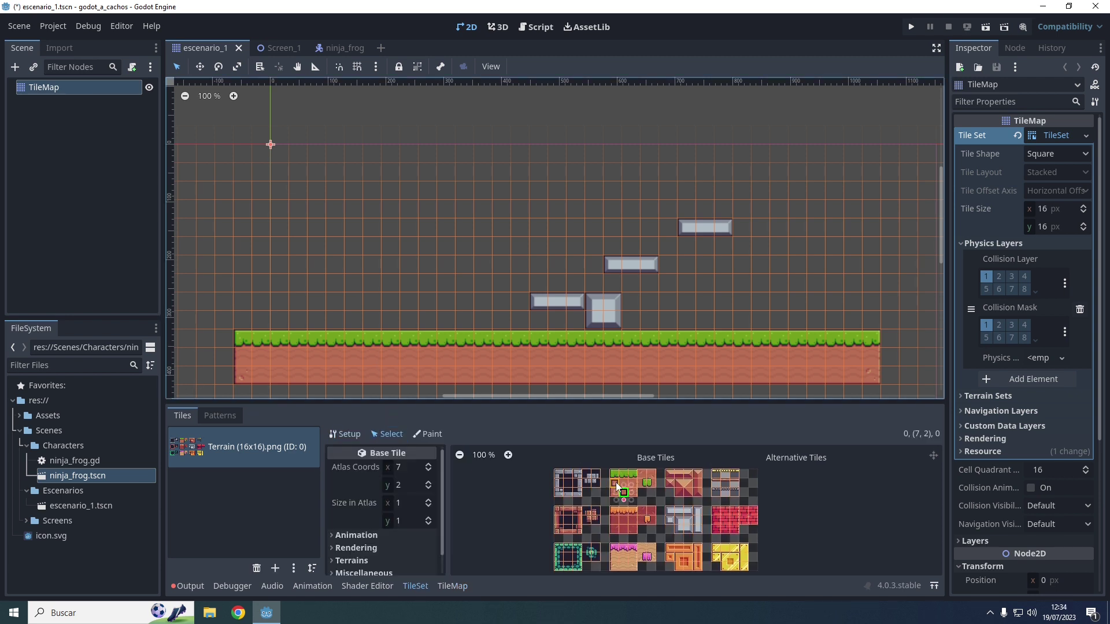
click(615, 482)
drag(632, 491, 636, 491)
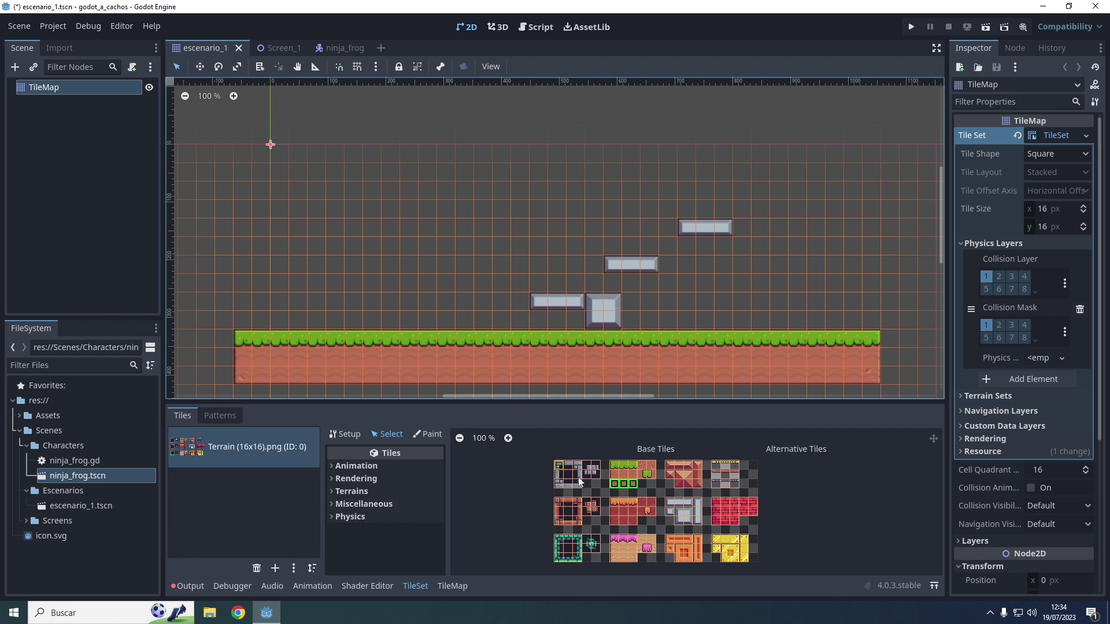
click(333, 518)
click(338, 529)
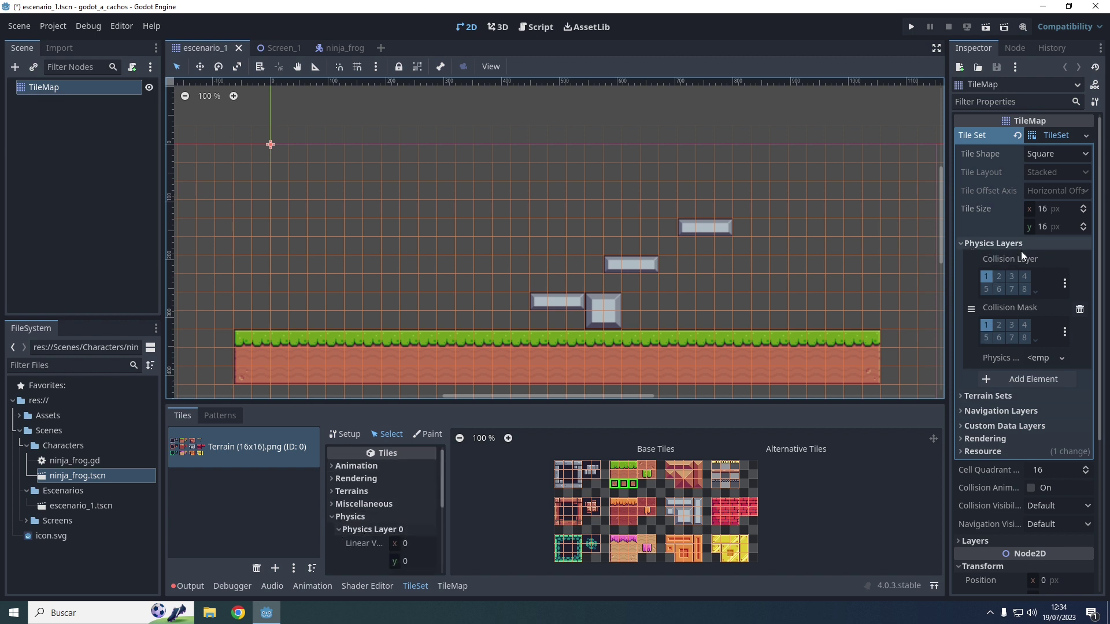
scroll(405, 508, down, 5)
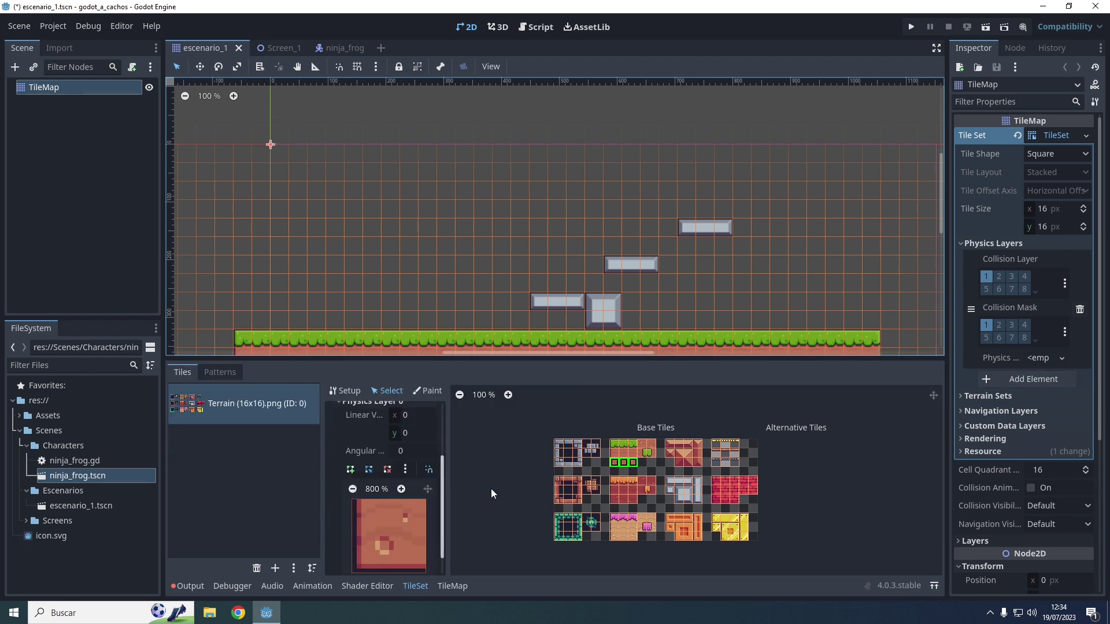
click(616, 461)
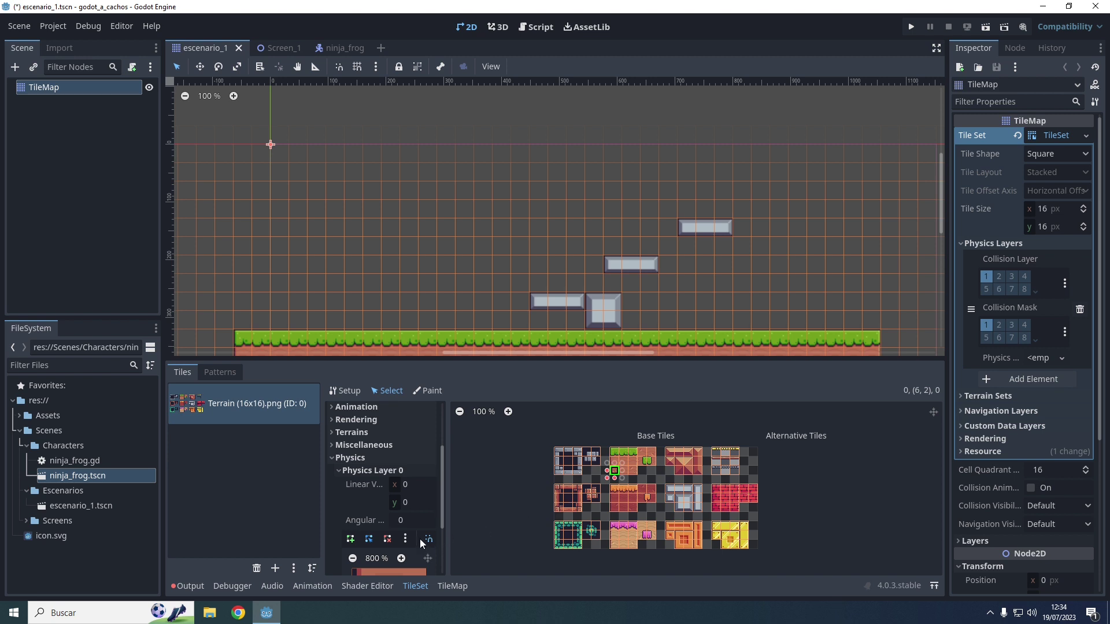
drag(564, 360, 572, 245)
click(624, 414)
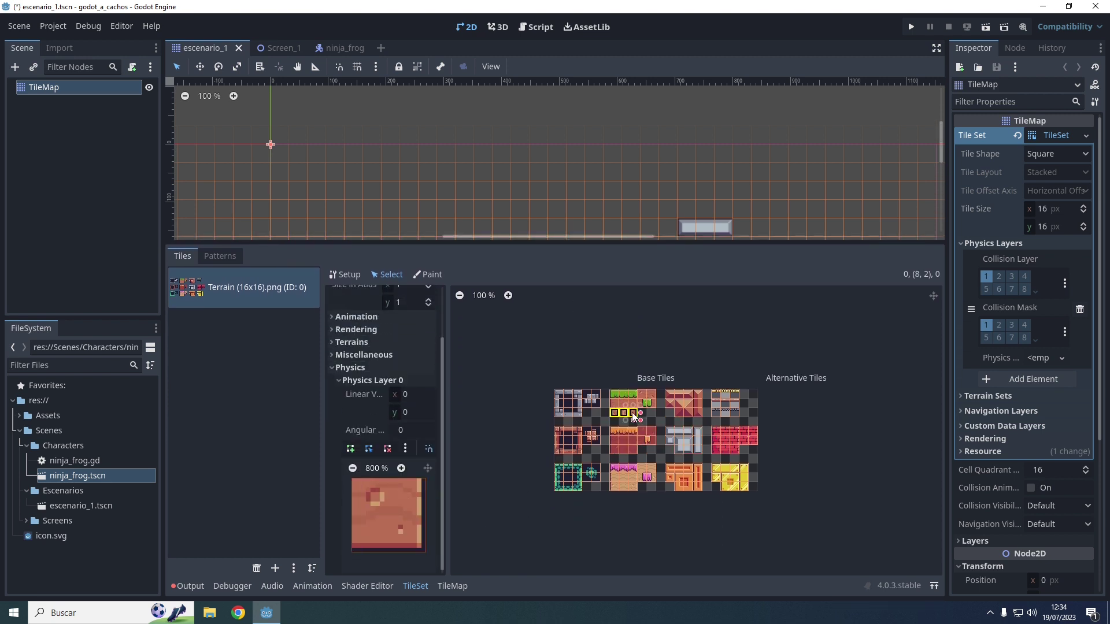
drag(614, 412, 633, 412)
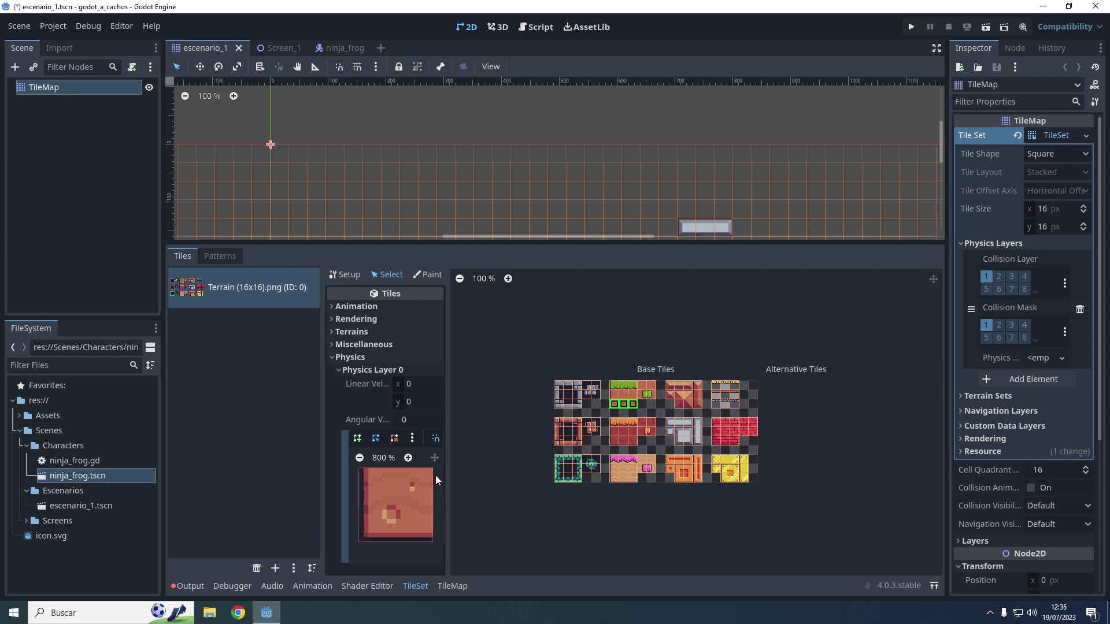
- Draw a four-corner collision polygon and stretch its corners to cover the whole tile
click(389, 485)
click(357, 439)
click(363, 484)
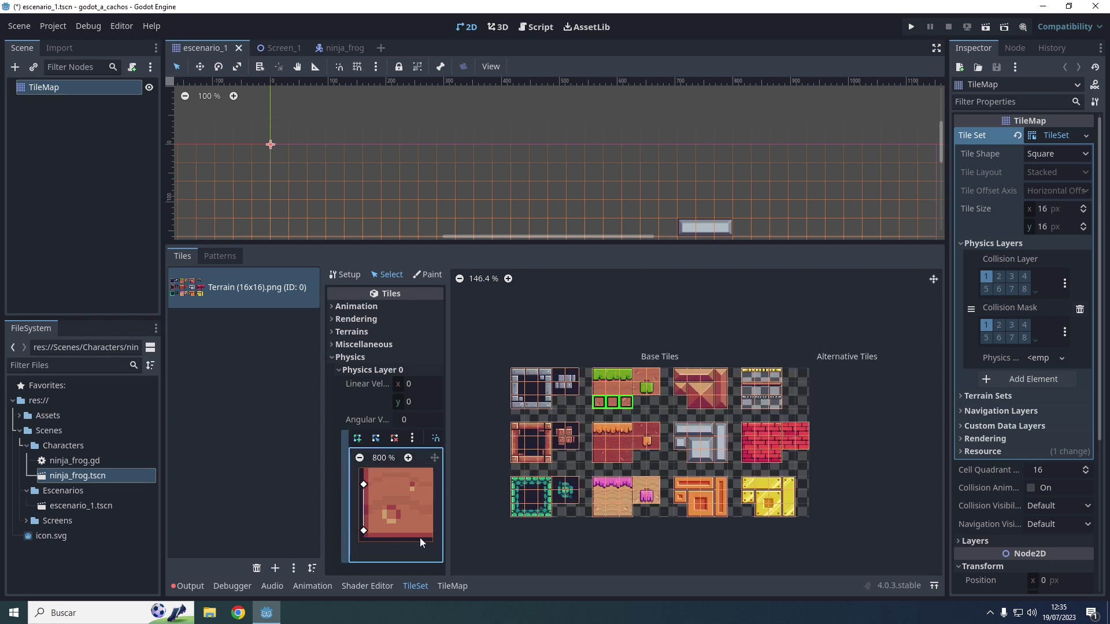
click(423, 535)
click(422, 482)
click(364, 484)
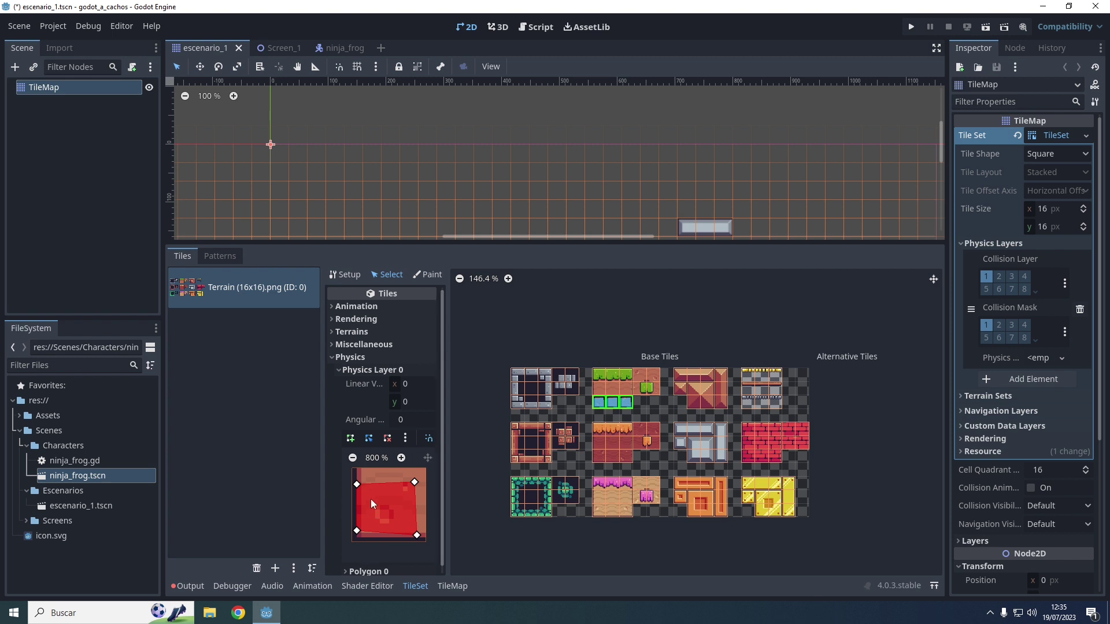
drag(357, 484, 352, 468)
drag(414, 483, 427, 468)
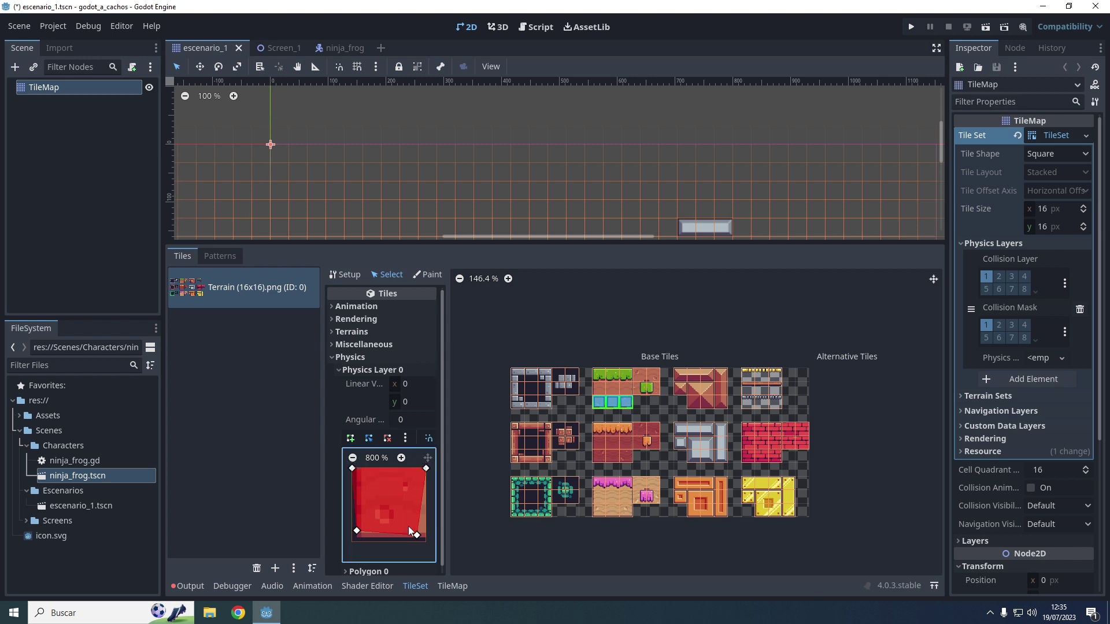
drag(416, 535, 426, 543)
mouse_move(357, 530)
mouse_down()
mouse_move(345, 558)
mouse_move(359, 543)
mouse_up()
- Save, run Screen_1 with F6, and move ninja_frog below the TileMap in the scene tree
key(ctrl+s)
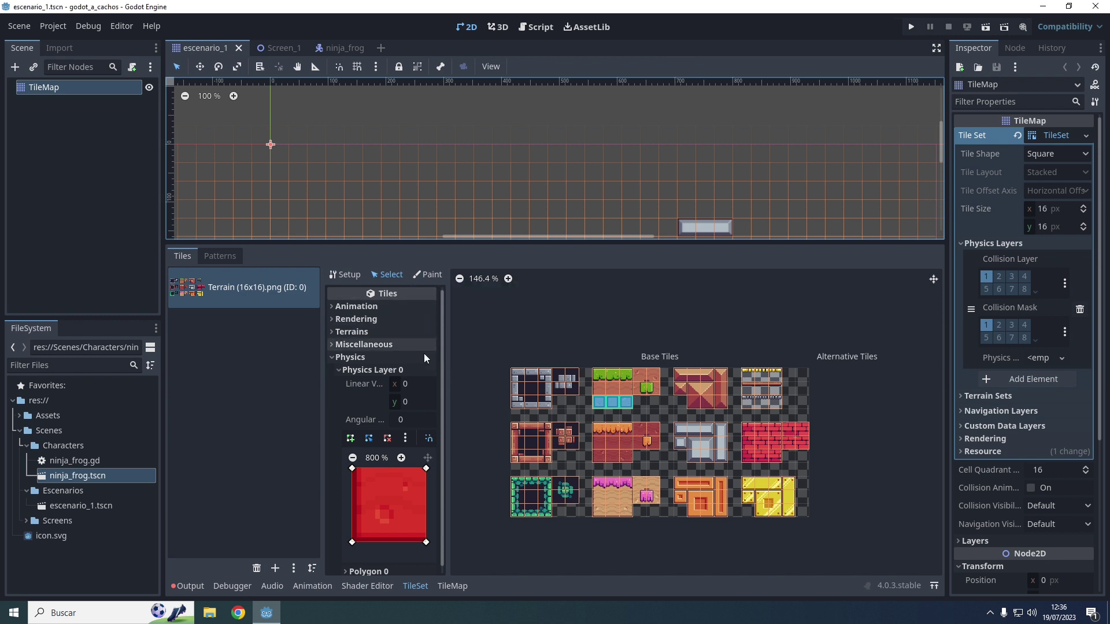
click(282, 51)
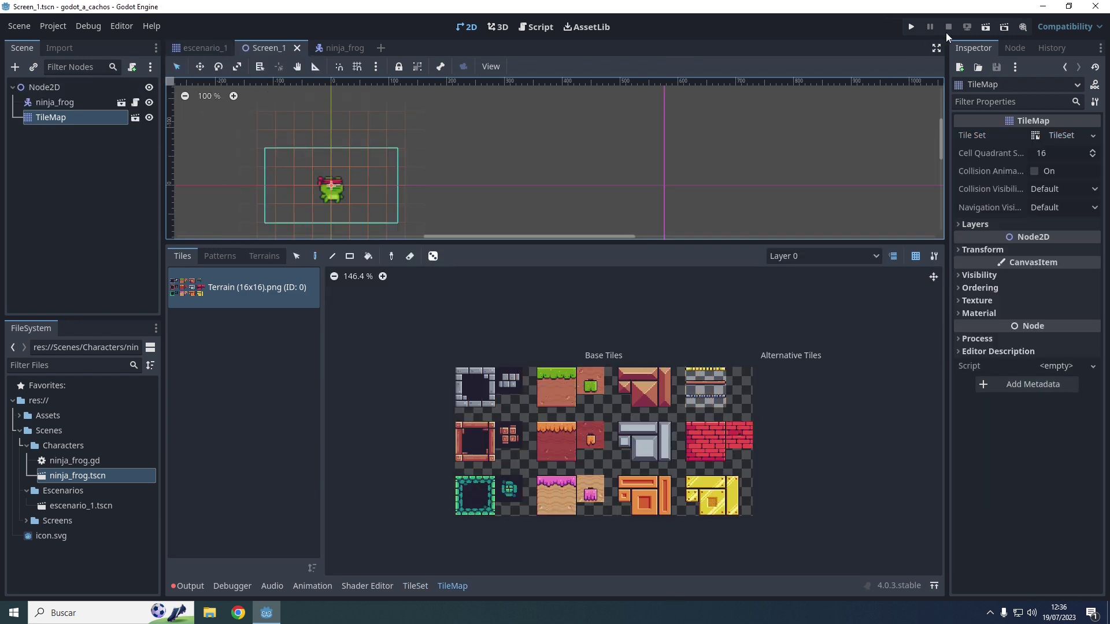
key(F6)
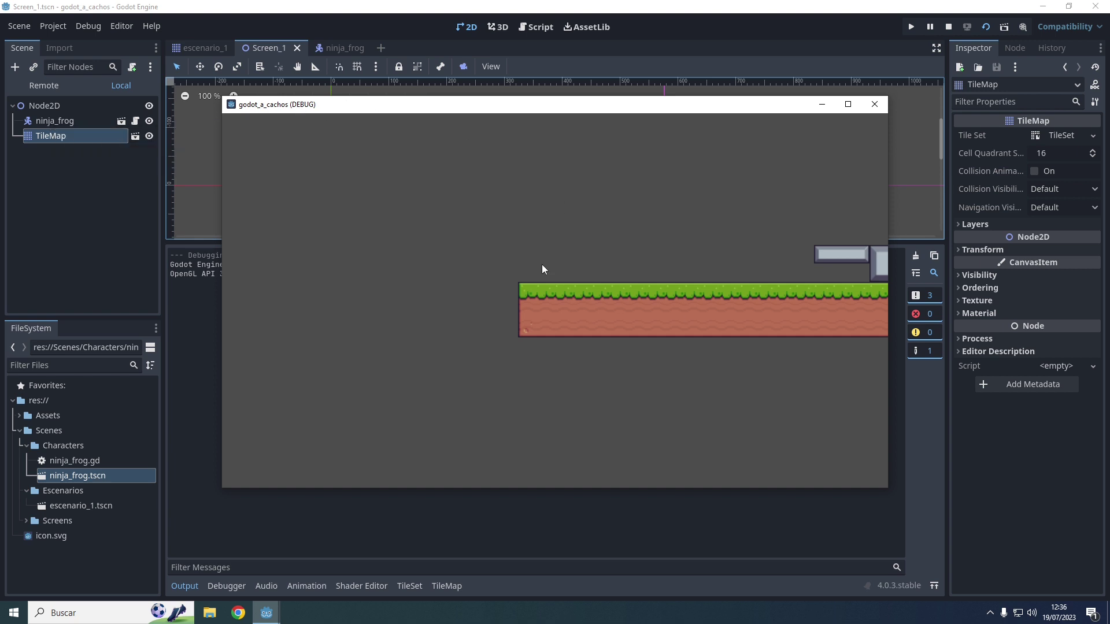
click(54, 123)
drag(55, 121, 47, 141)
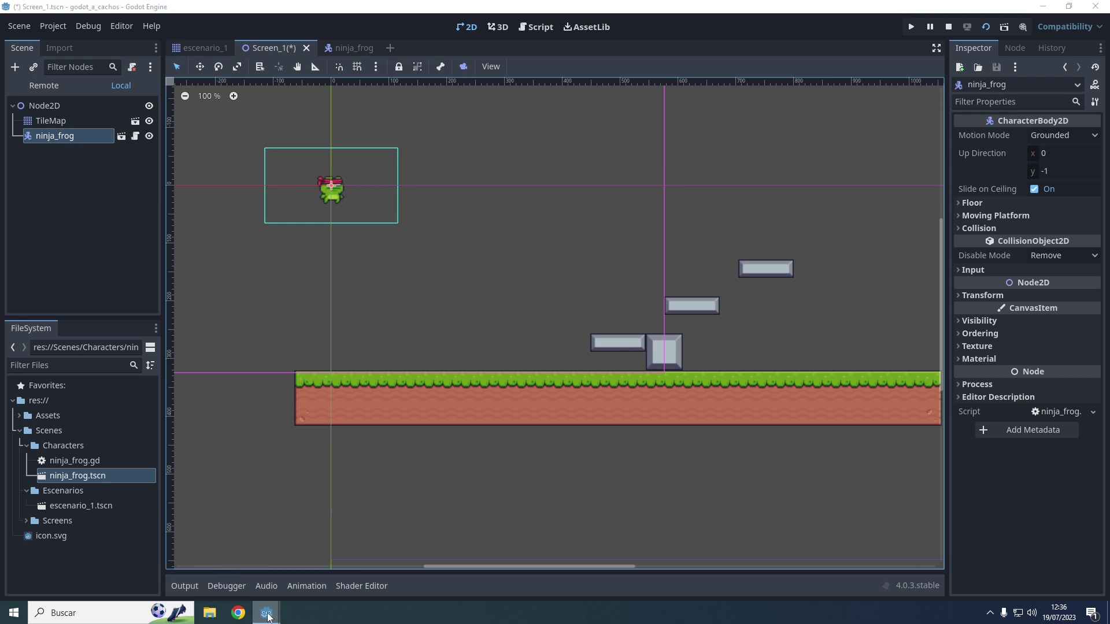
- Play-test the frog running left and right and jumping on the ground, then stop the game
mouse_move(268, 618)
click(309, 568)
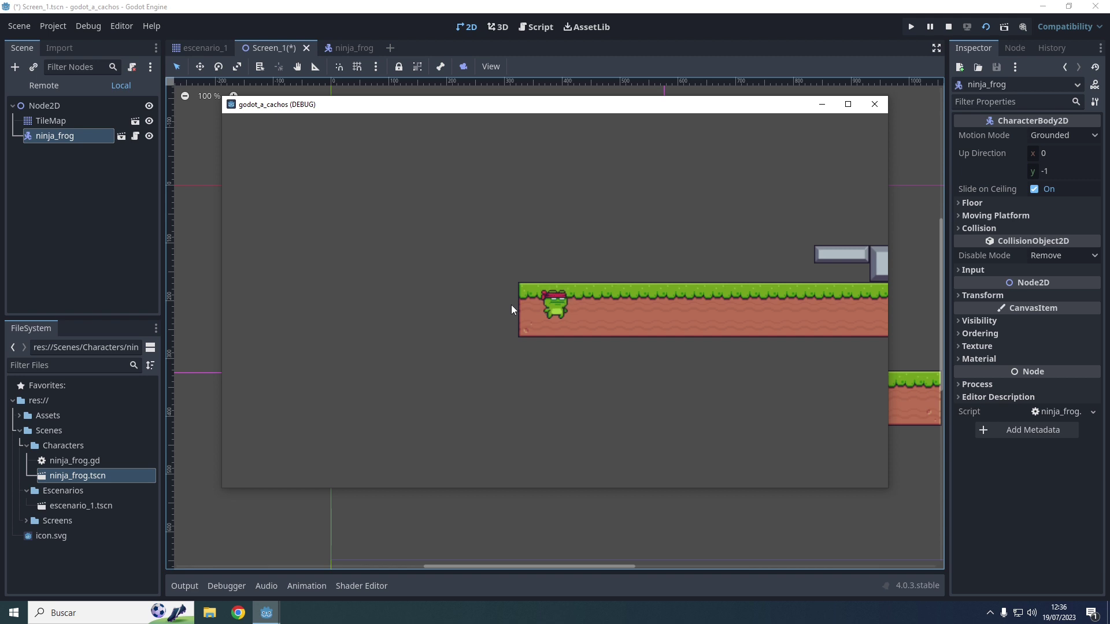
key(Right)
key(Left)
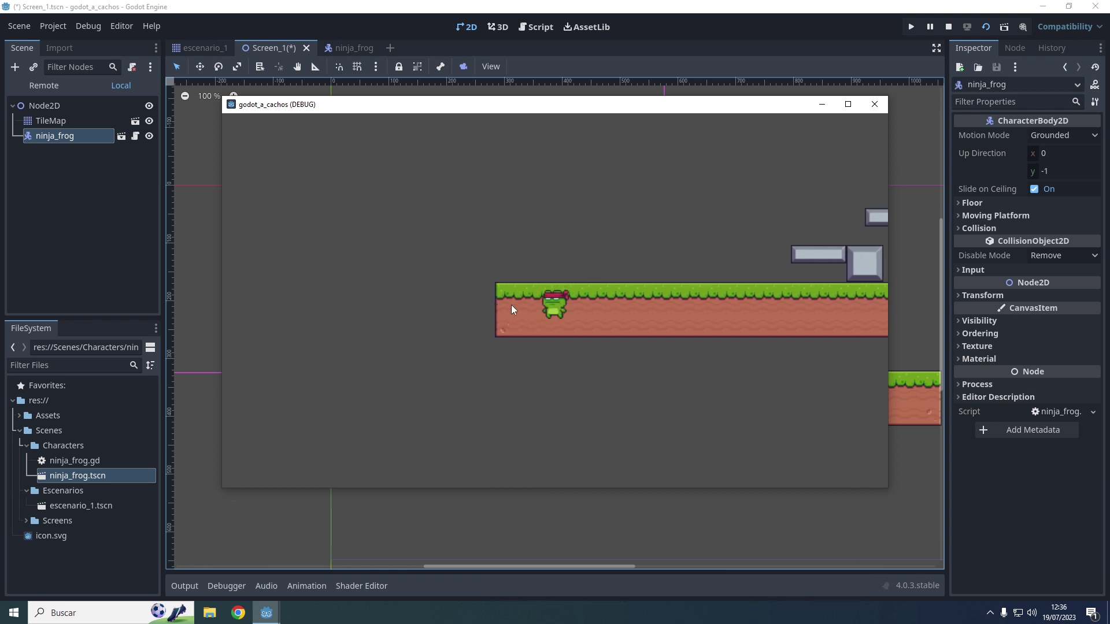
key(space)
key(Right)
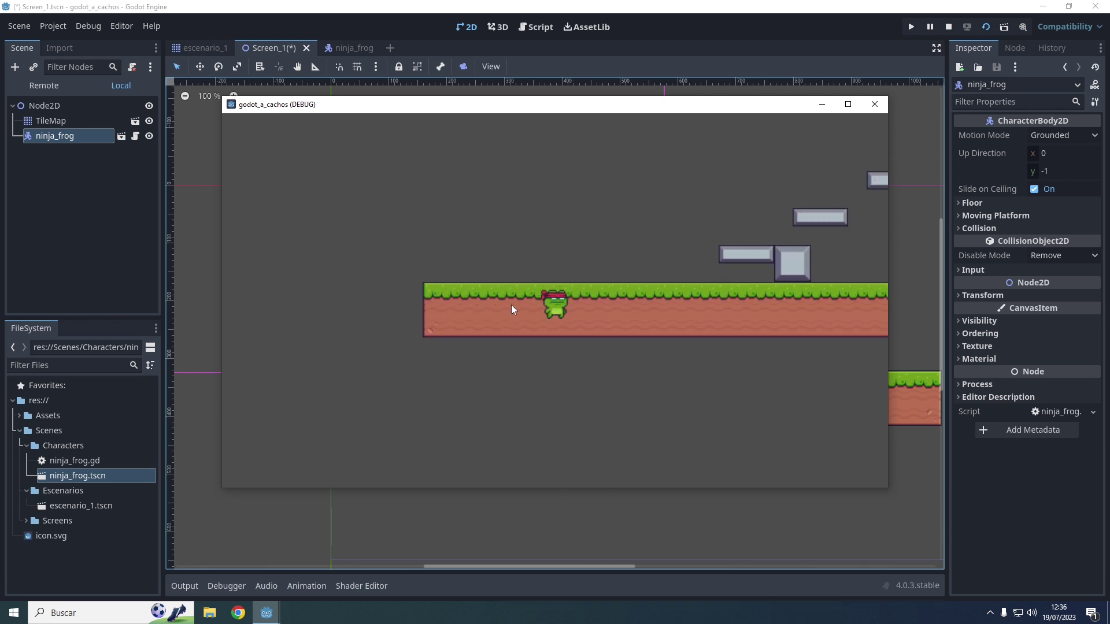
key(Left)
key(space)
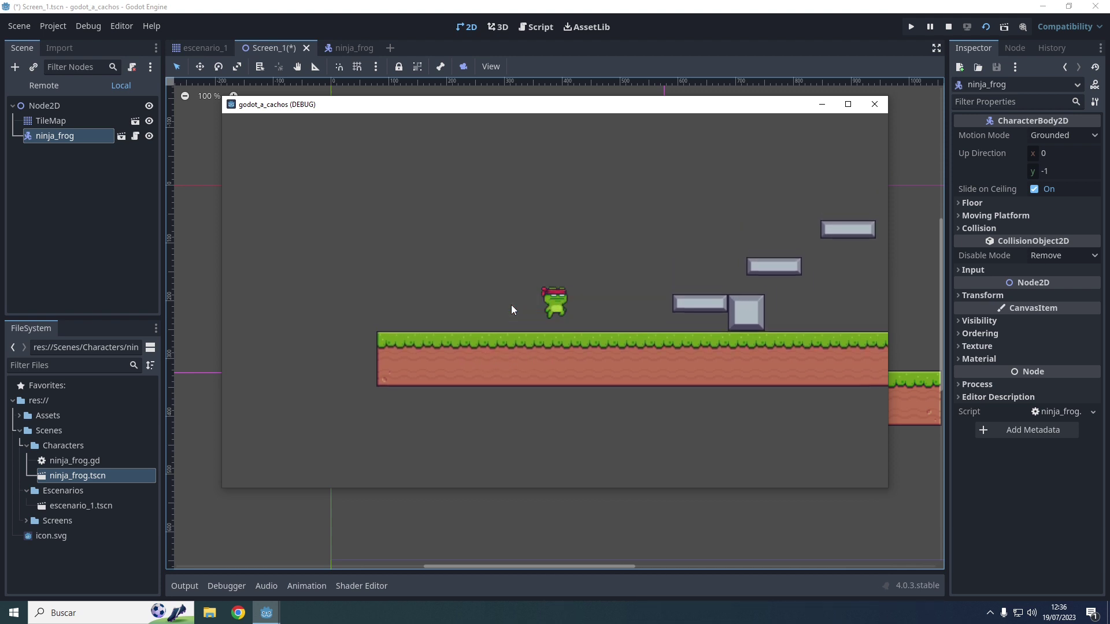
key(Right)
key(space)
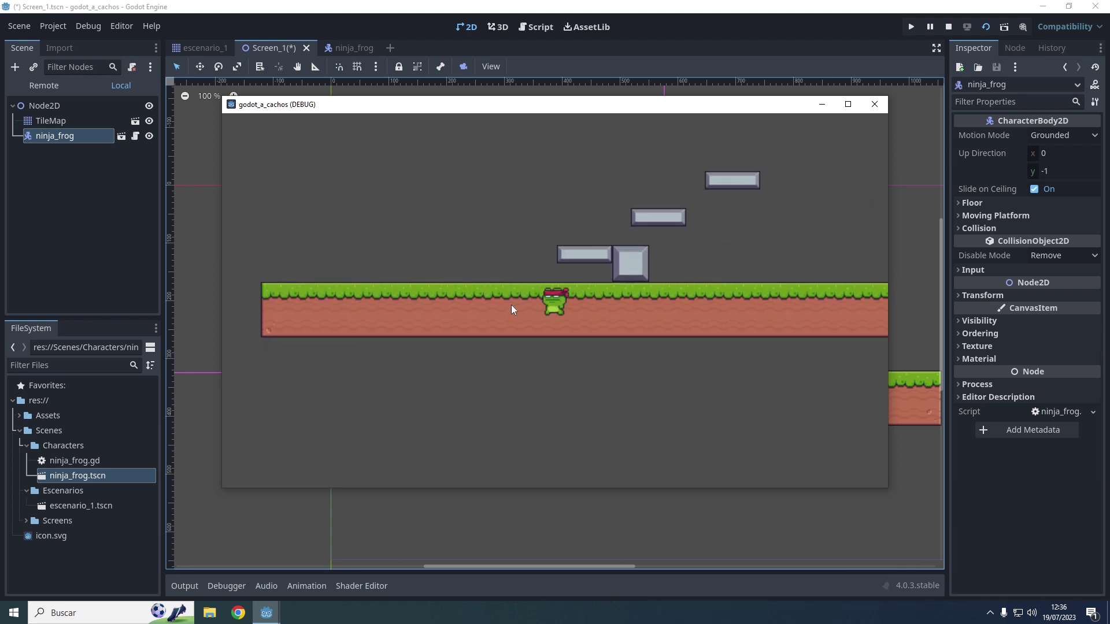
key(Right)
key(space)
key(Left)
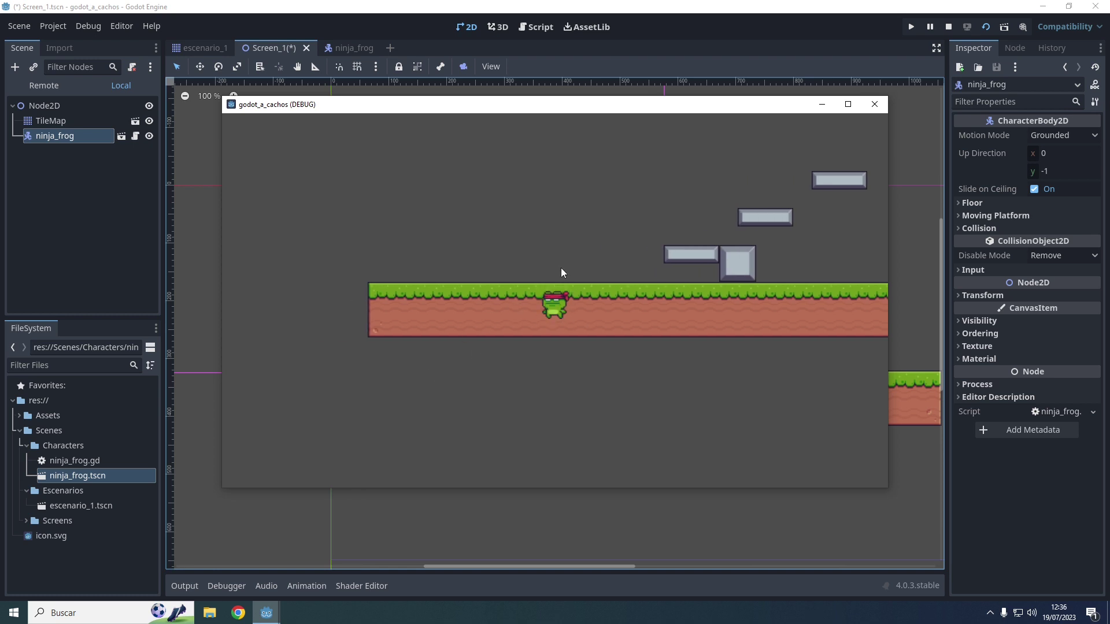
click(947, 27)
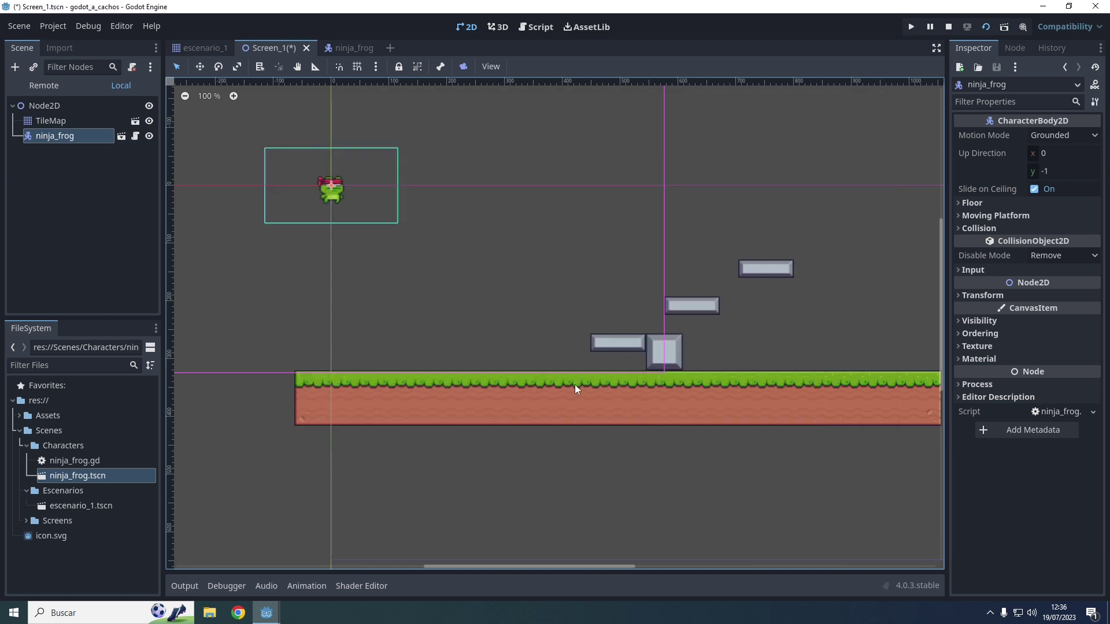
- In escenario_1's TileSet editor, select the 3x3 grass-topped terrain block from (6,0) to (8,2)
click(202, 49)
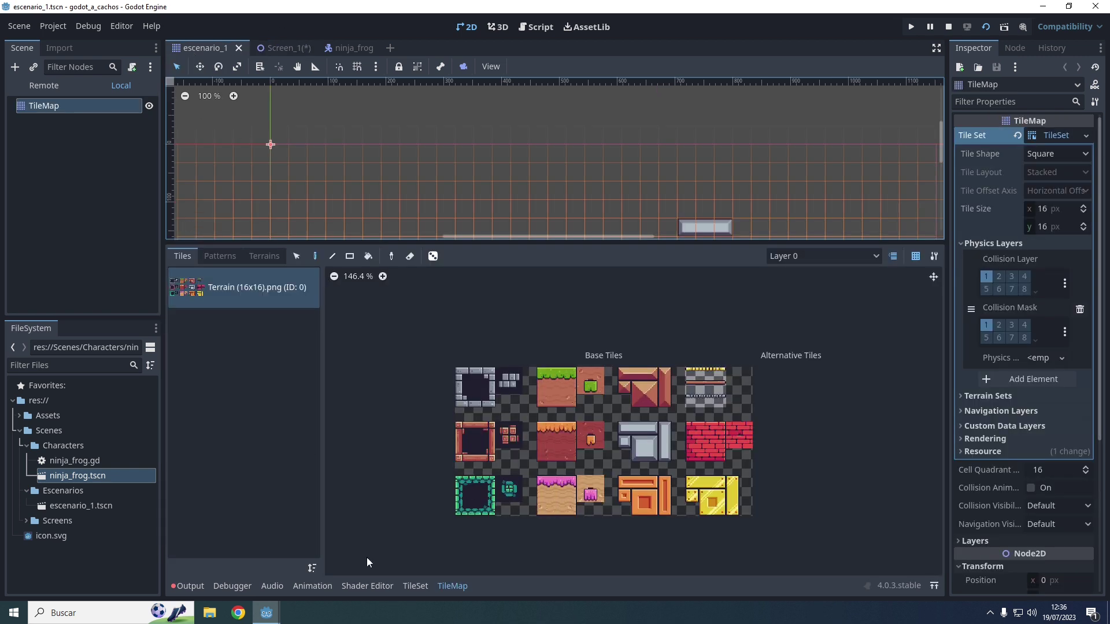
click(419, 585)
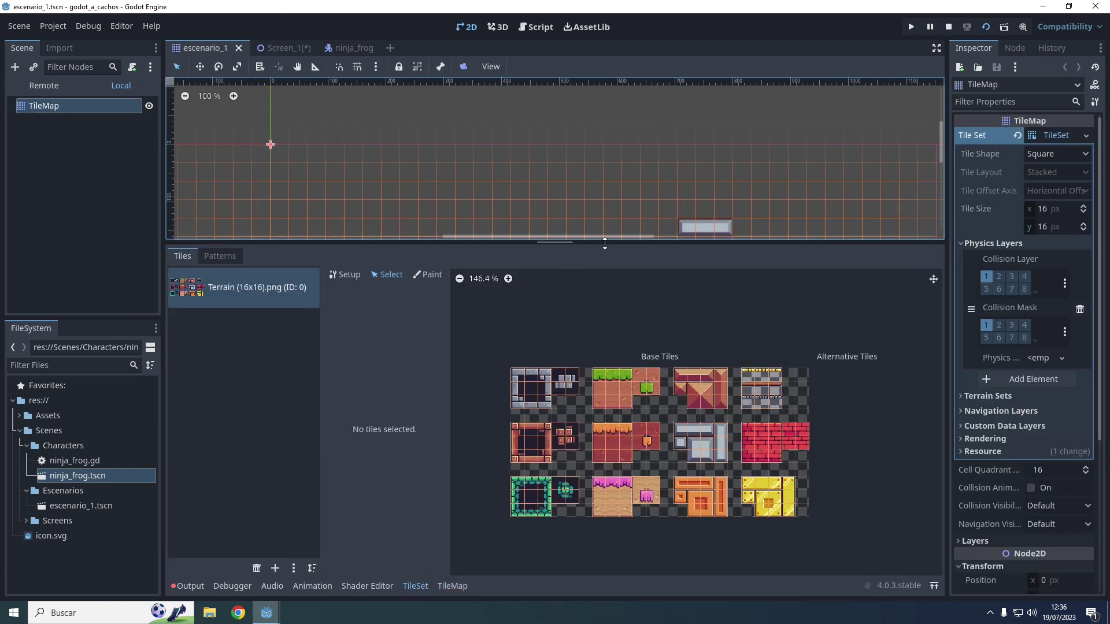
click(599, 399)
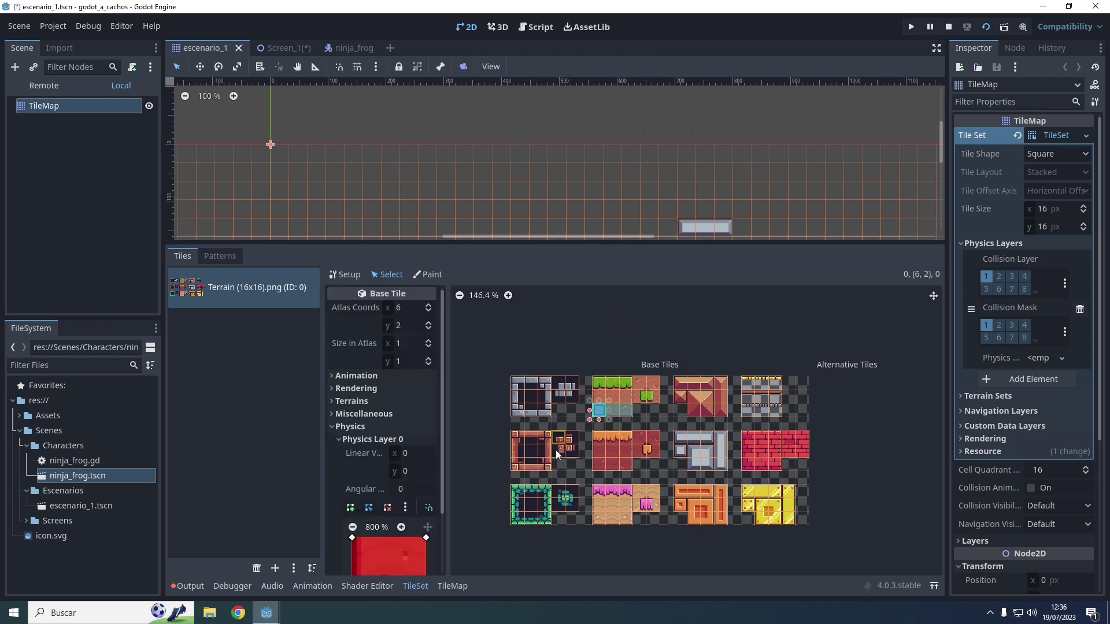
click(600, 397)
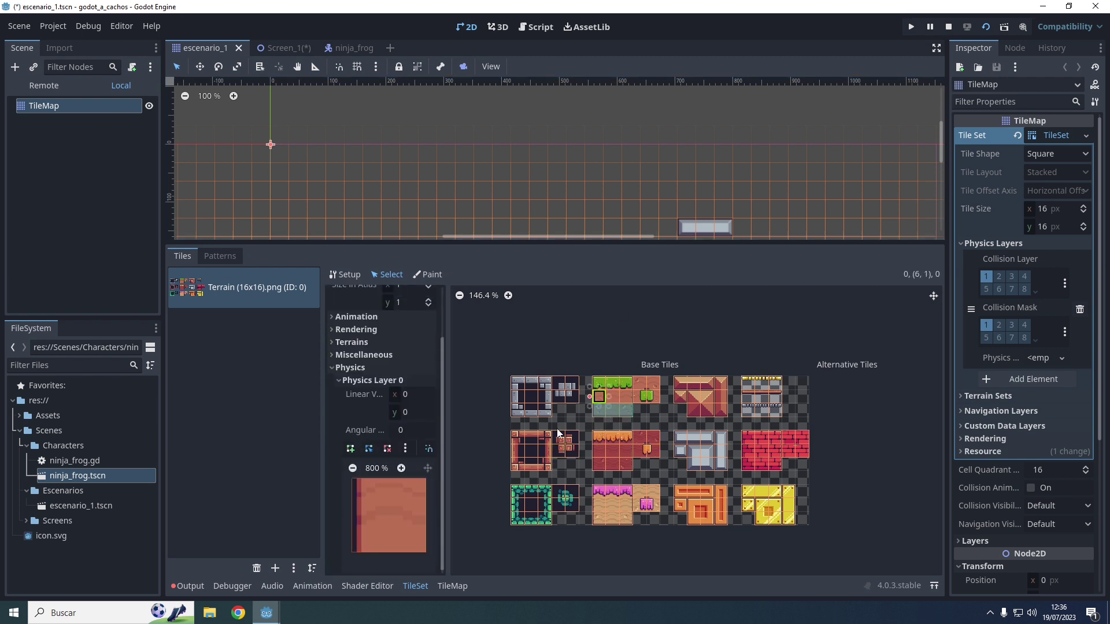
click(599, 384)
click(596, 398)
click(625, 383)
drag(629, 409, 627, 408)
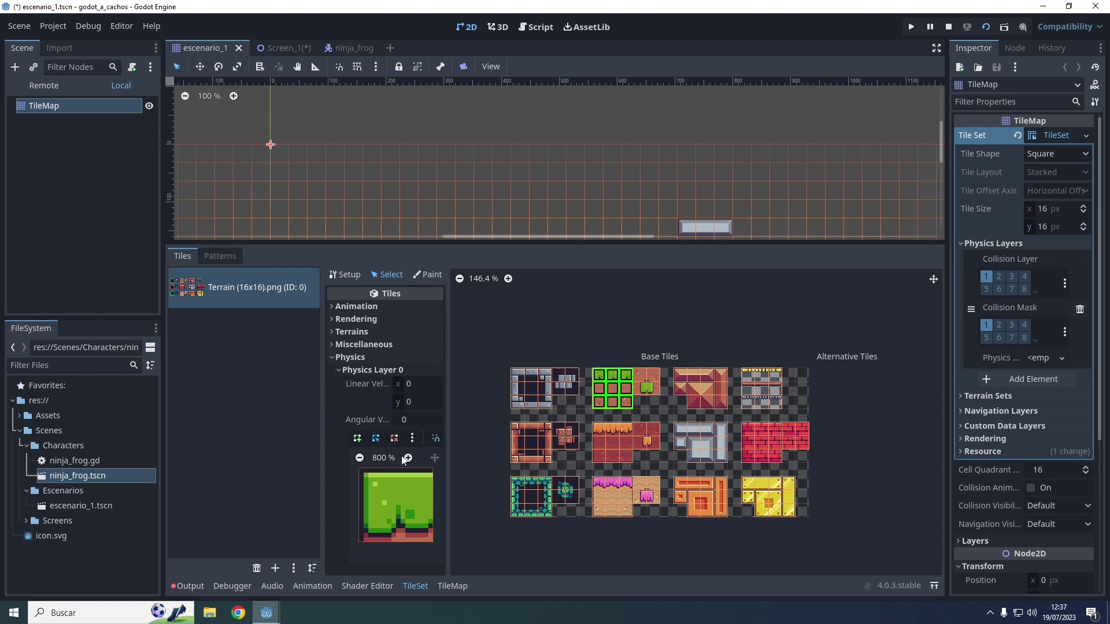
- Give the nine selected tiles a full-tile collision shape on Physics Layer 0
click(411, 438)
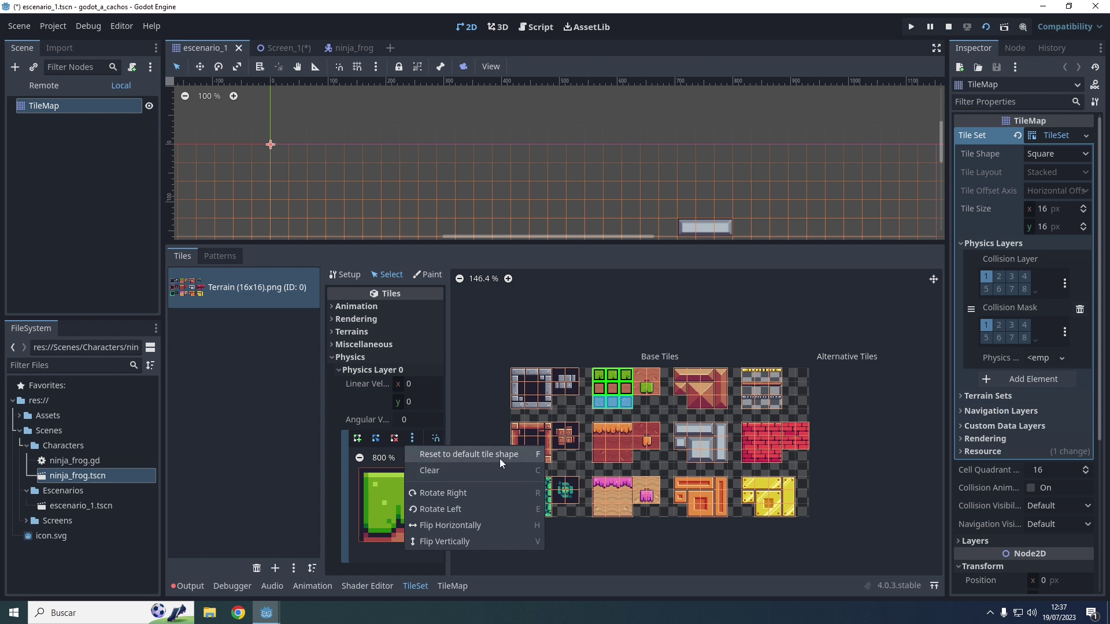
click(543, 7)
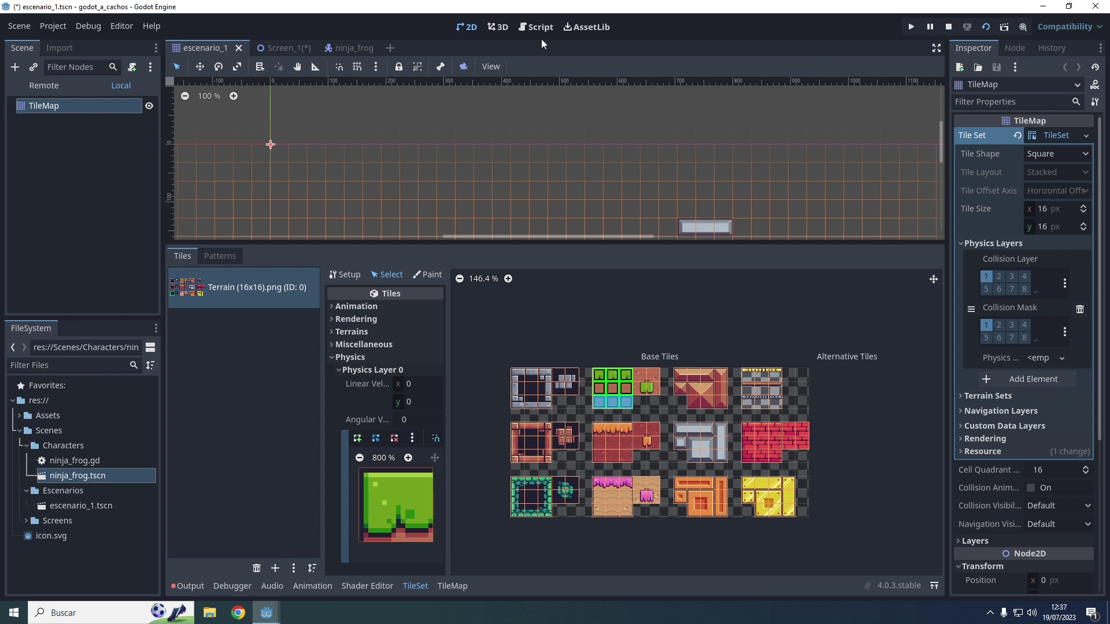
click(385, 505)
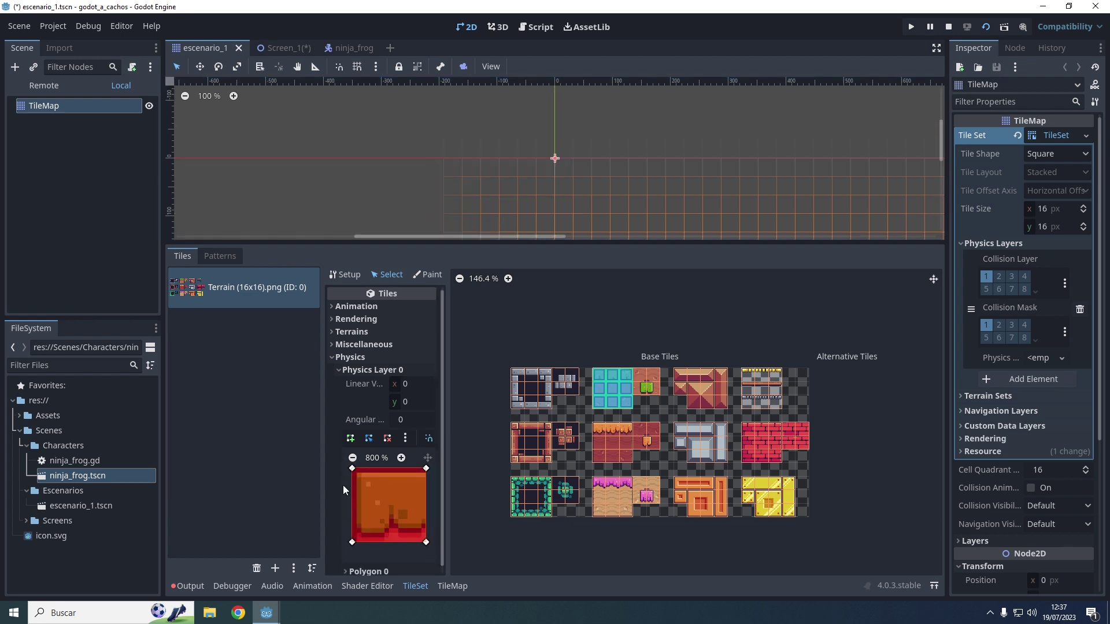
- Give the grey stone block tiles a full-tile collision shape on Physics Layer 0
click(681, 430)
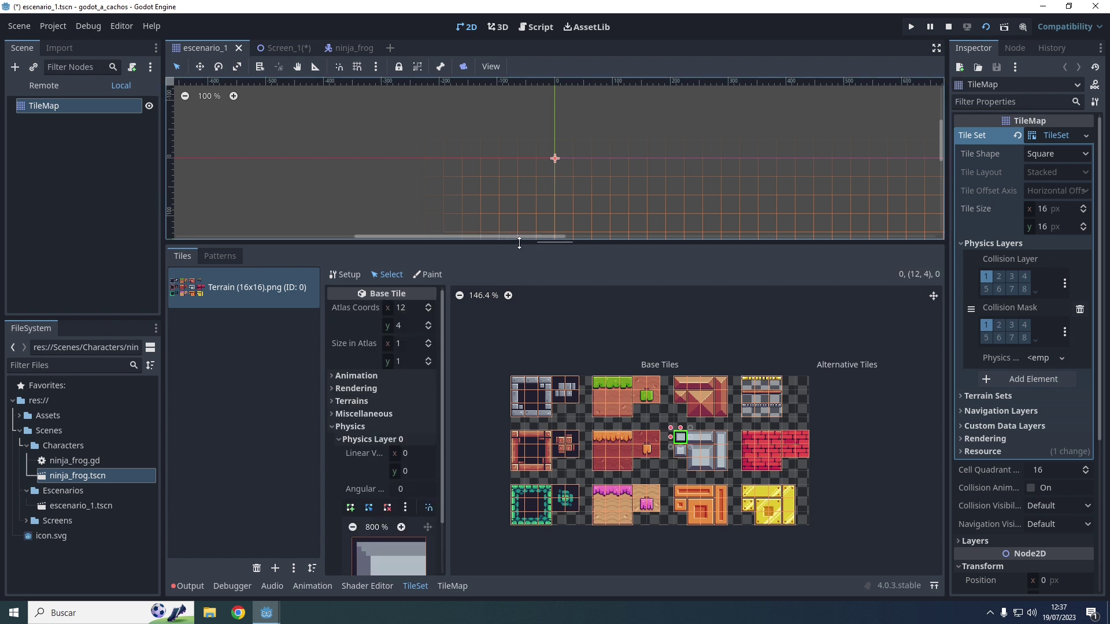
drag(519, 243, 520, 394)
middle_drag(667, 293, 410, 204)
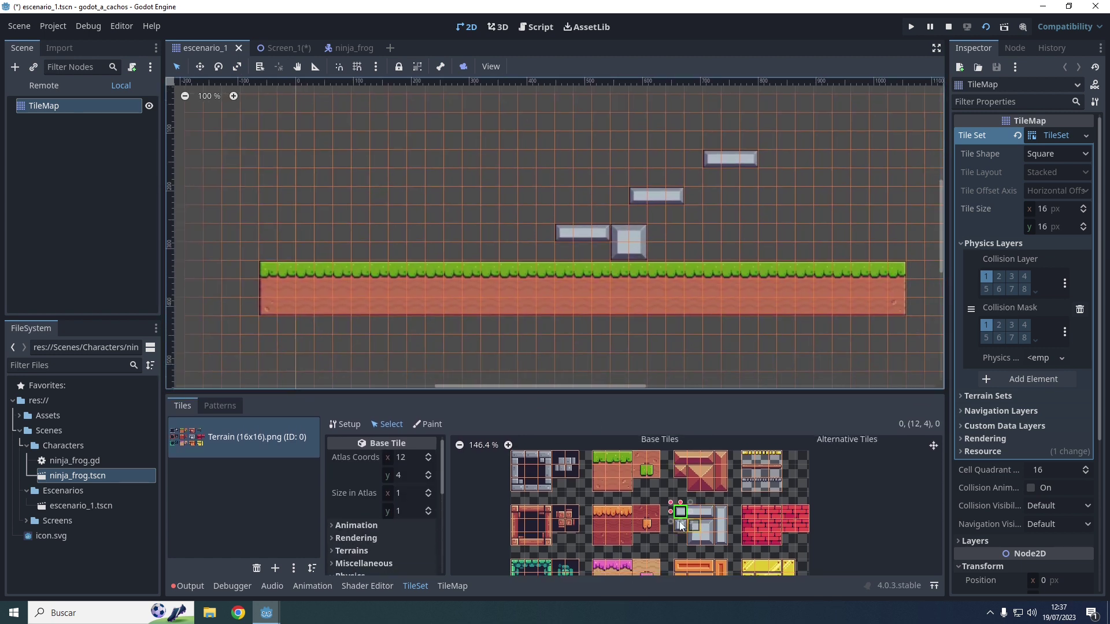
drag(564, 393, 563, 332)
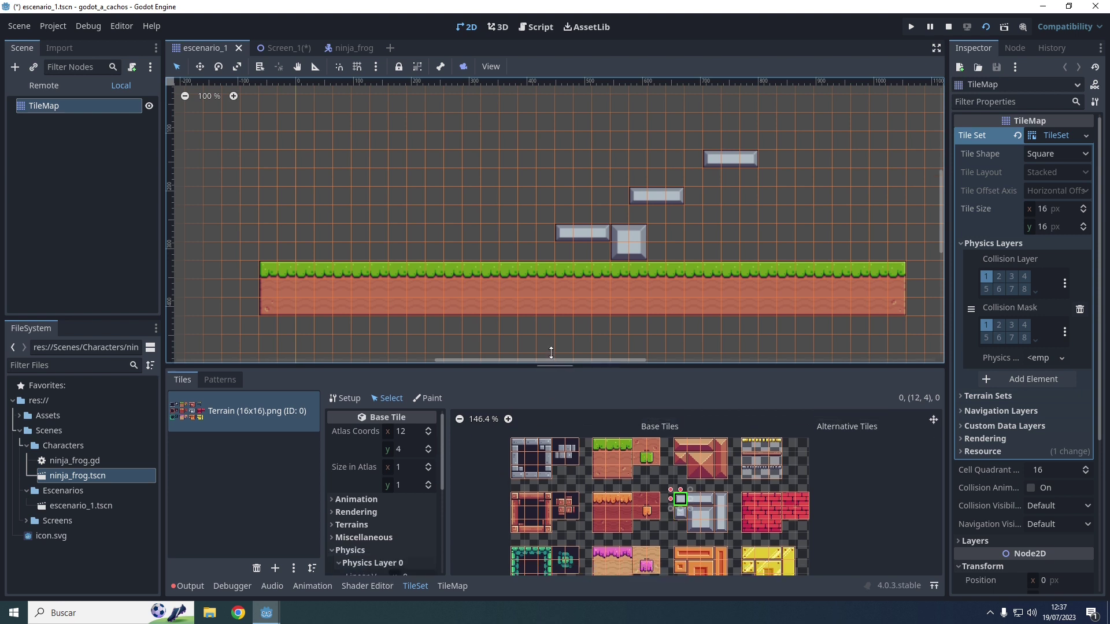
drag(721, 480, 681, 516)
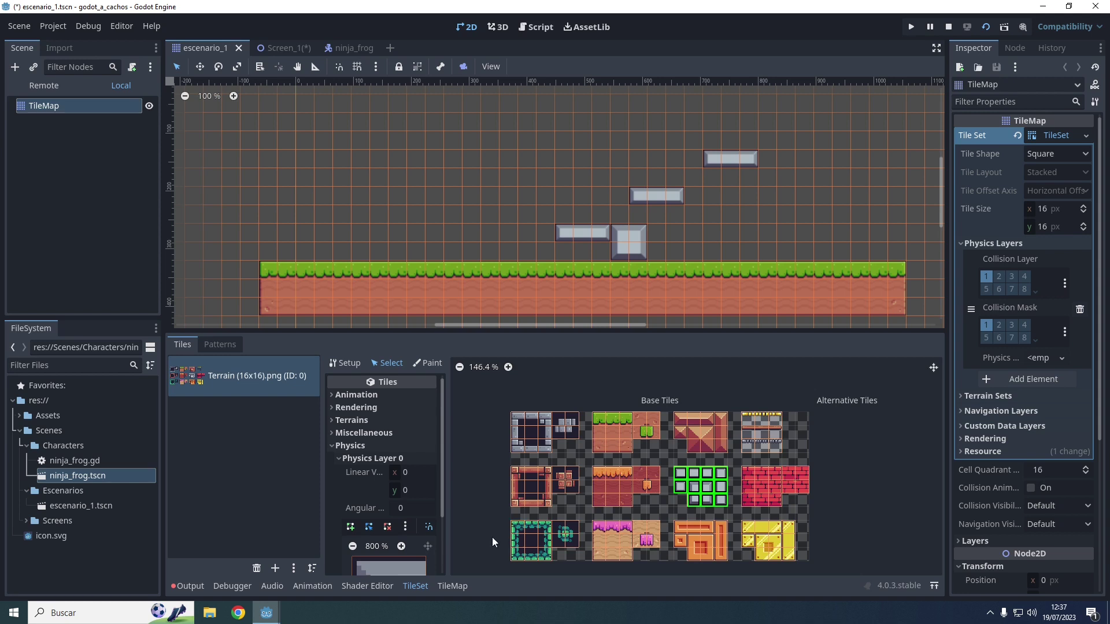
click(407, 571)
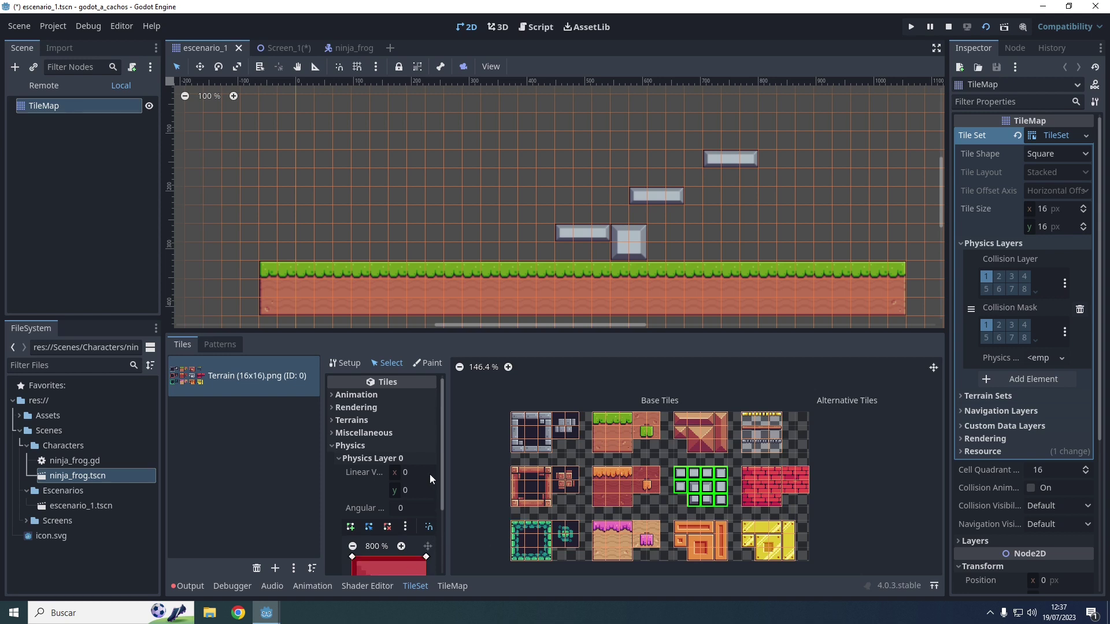
drag(444, 471, 445, 532)
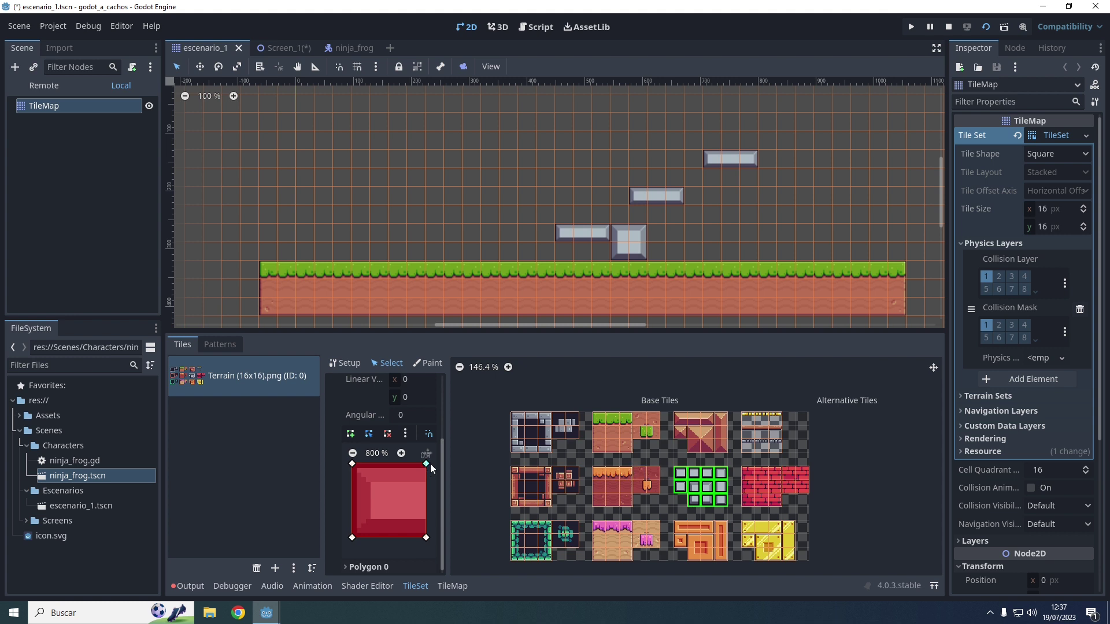
- Lower the top-left collision vertex of stone platform tile (13,5) to start a slope
click(694, 488)
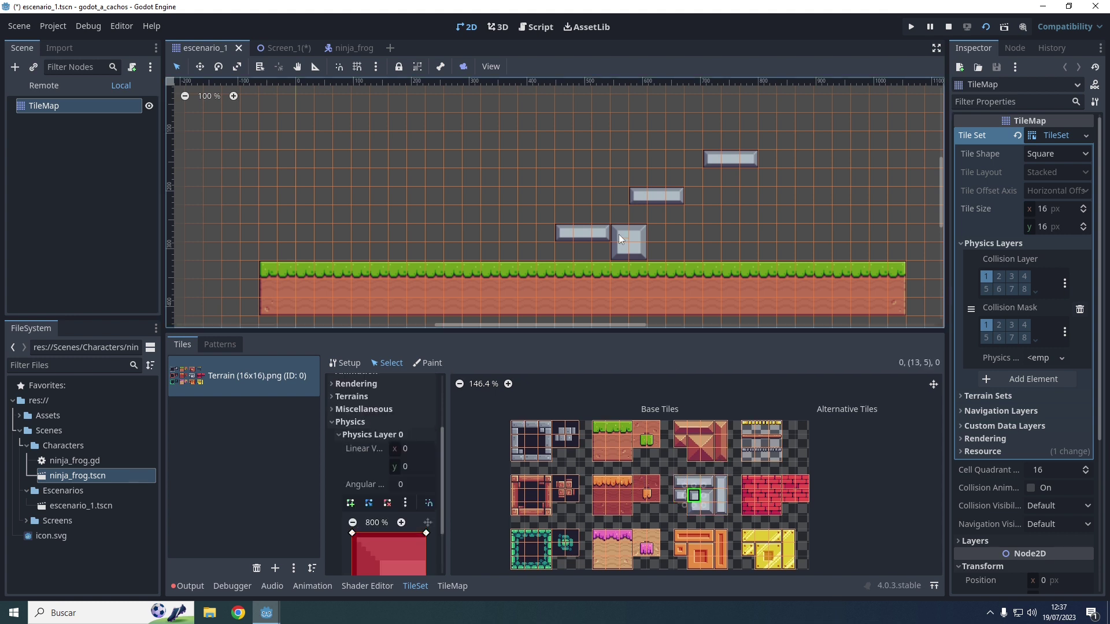
click(693, 512)
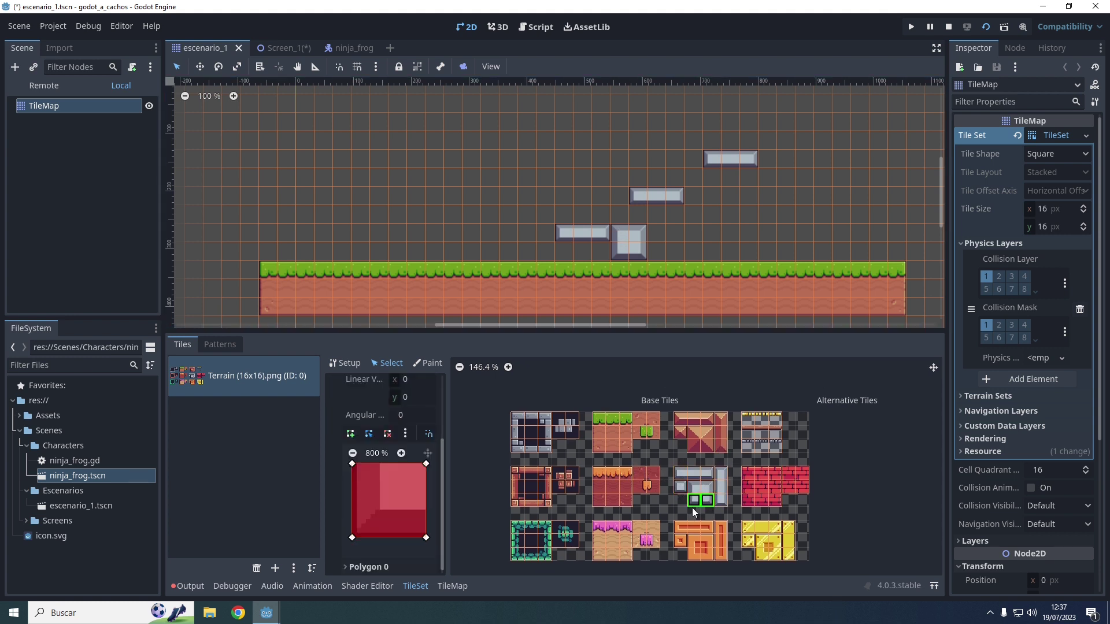
click(699, 490)
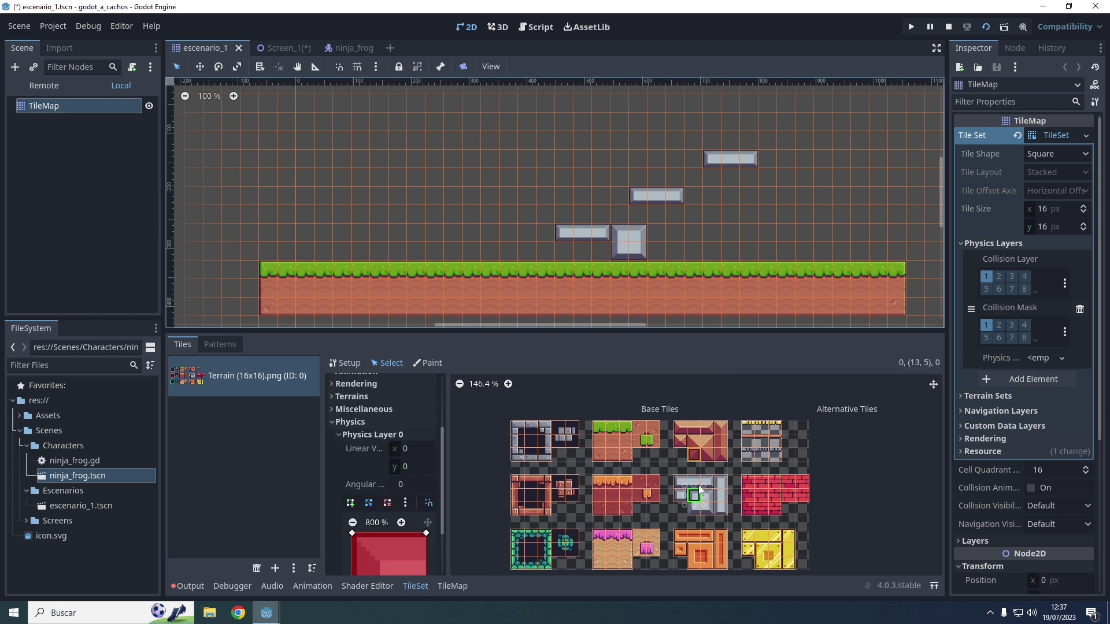
click(352, 532)
drag(352, 492, 351, 520)
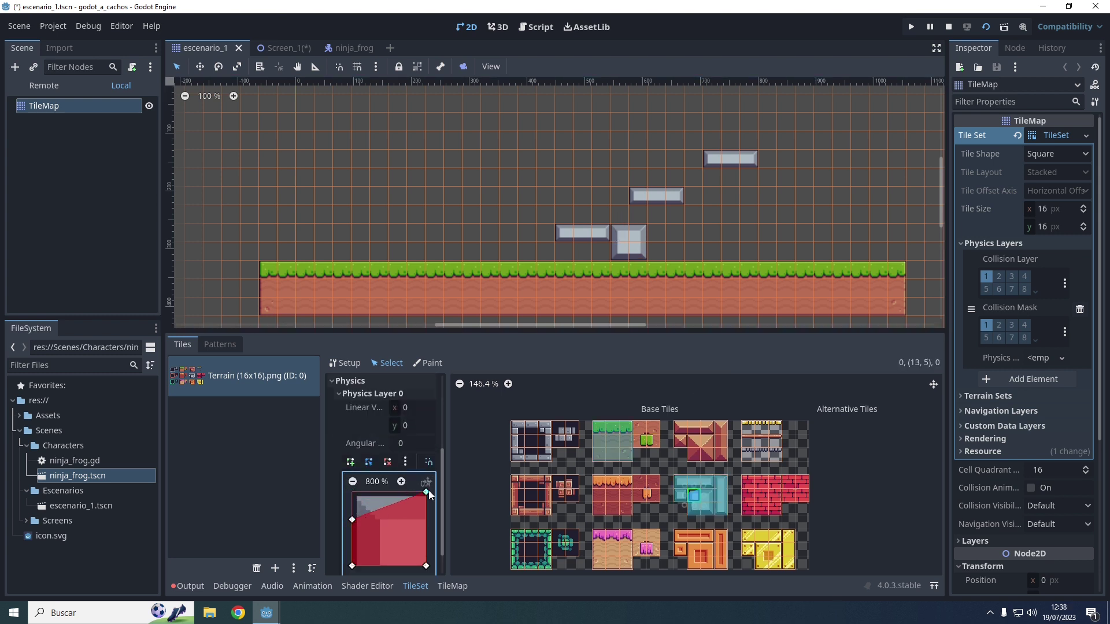
- Lower the collision tops of platform tiles (13,5) and (14,5) to their surface and save
drag(427, 491, 426, 519)
click(706, 496)
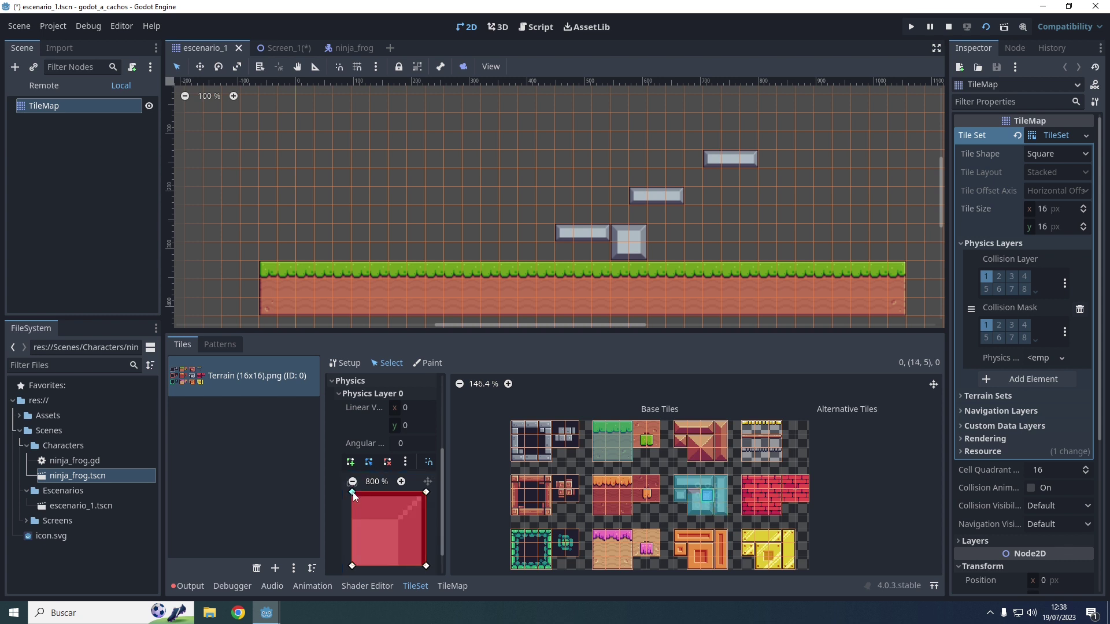
drag(353, 492, 352, 520)
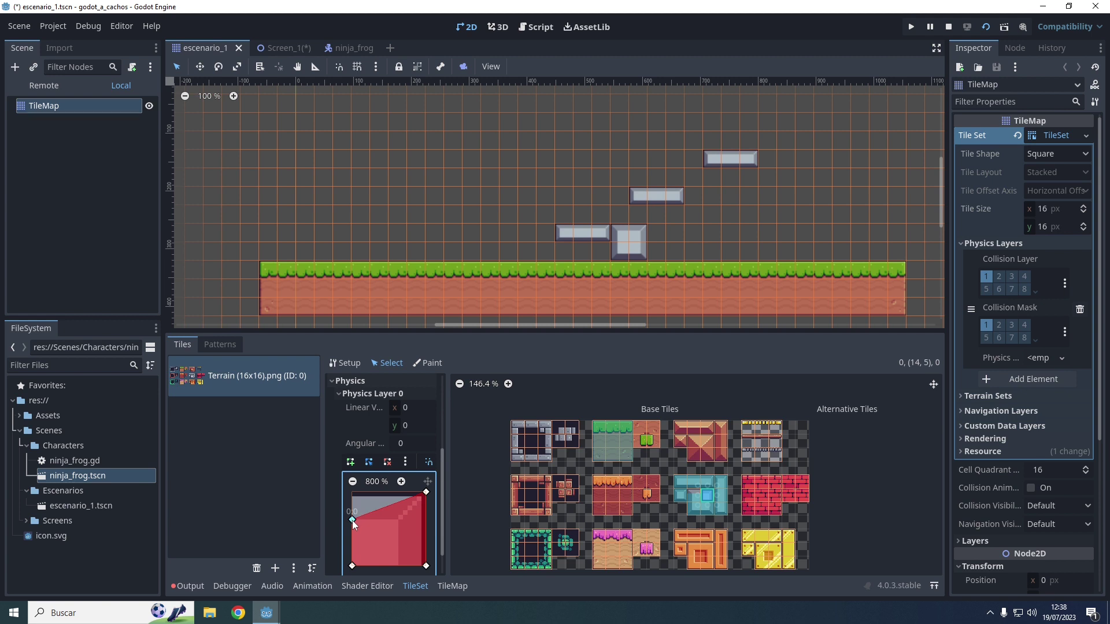
drag(426, 493, 426, 520)
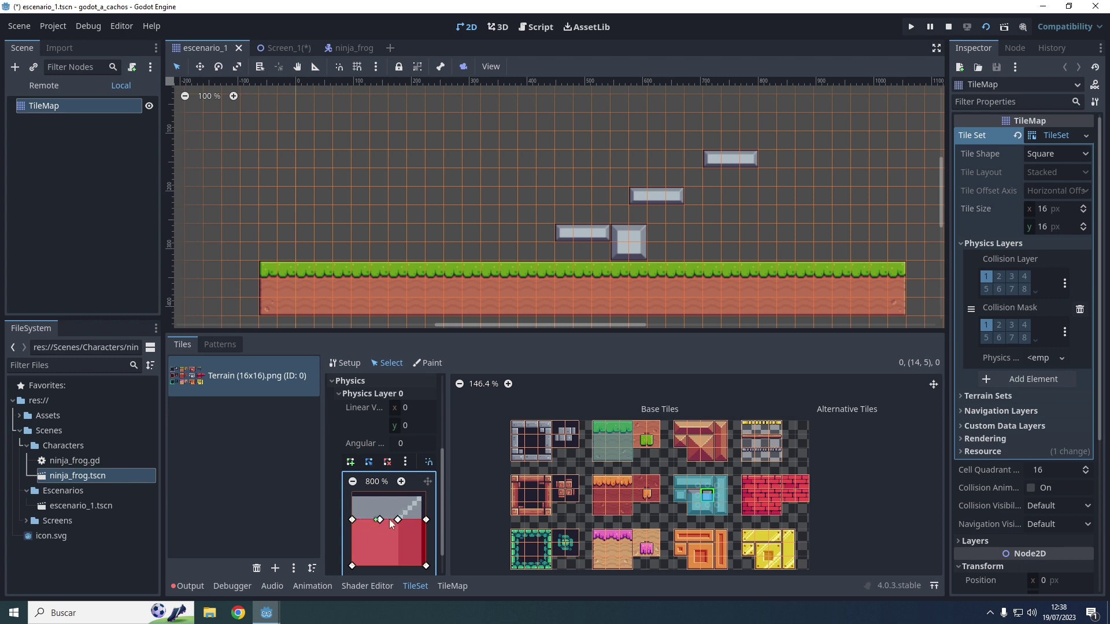
key(ctrl+s)
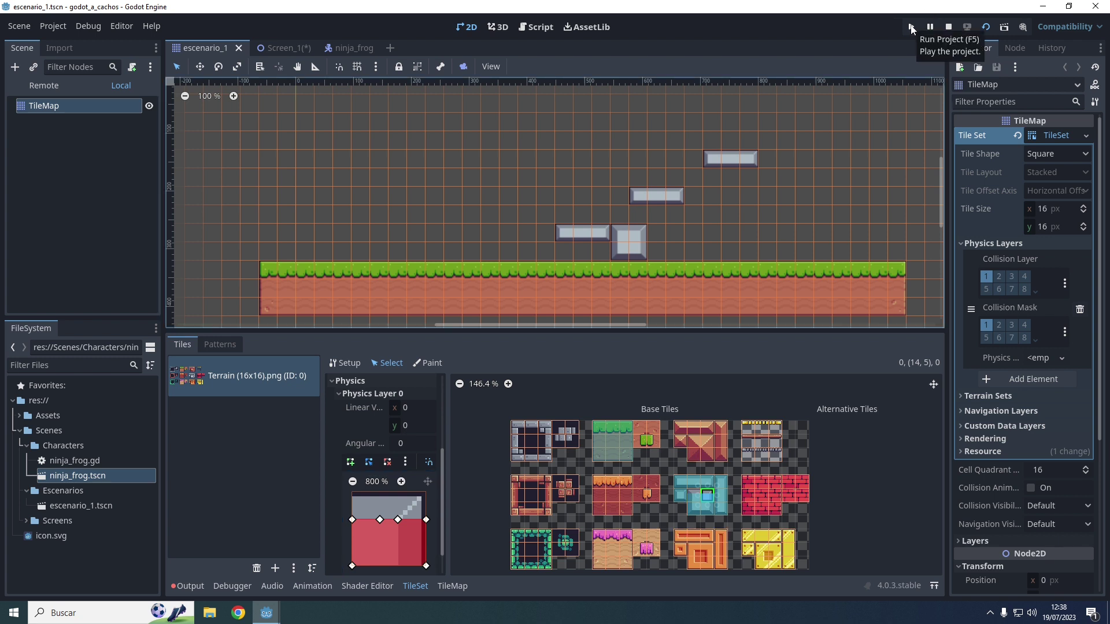
- Try running the project twice, dismissing the missing main scene prompt, and switch to Screen_1
click(912, 27)
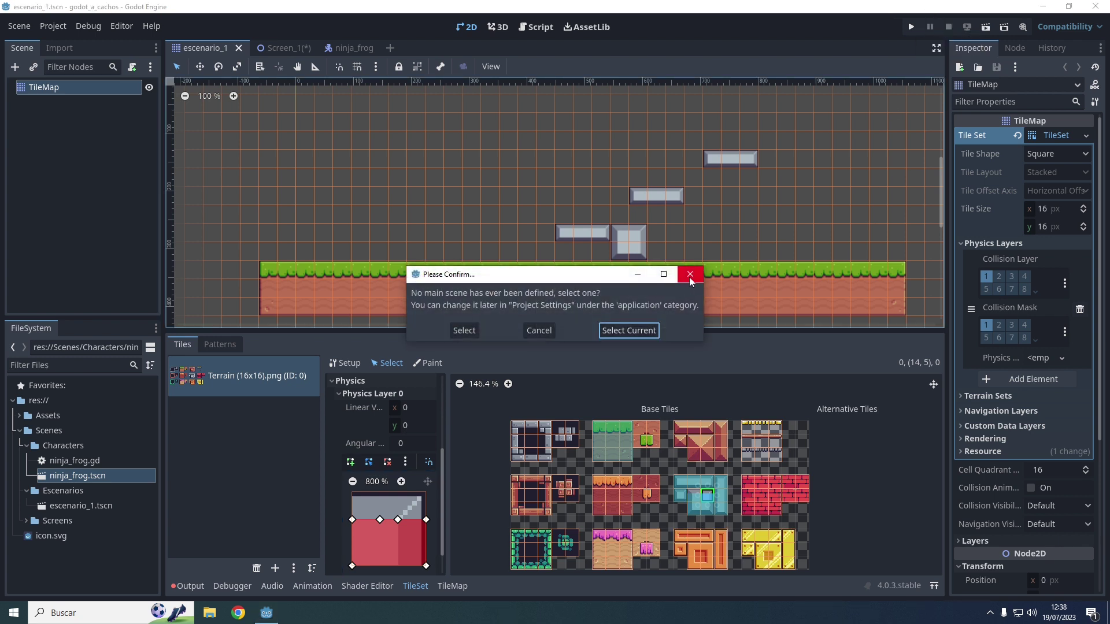
click(689, 275)
click(280, 50)
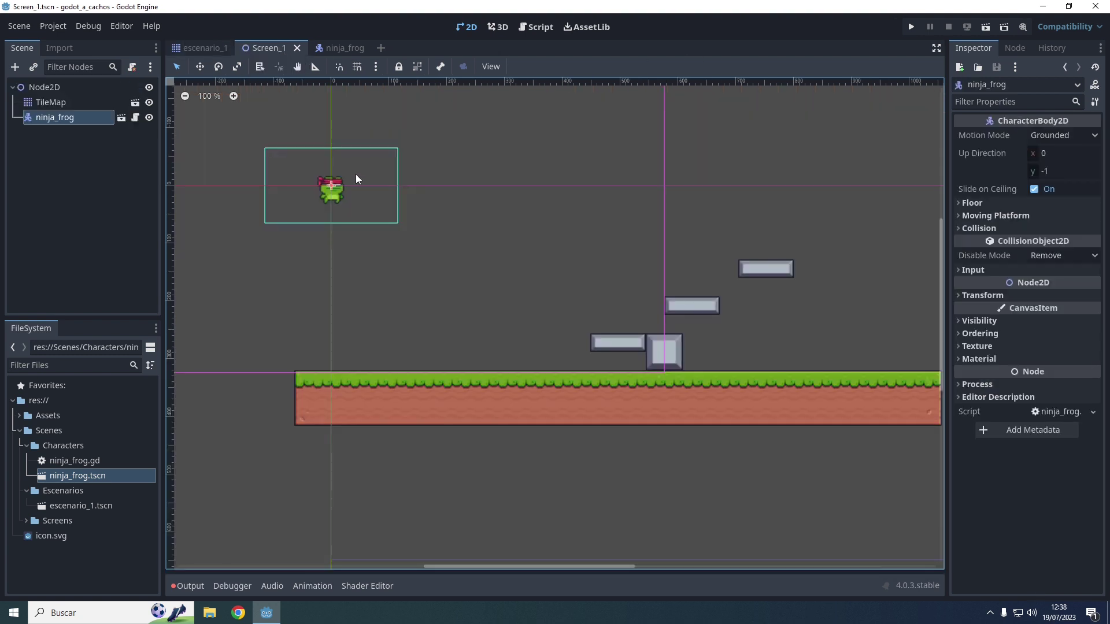
click(911, 27)
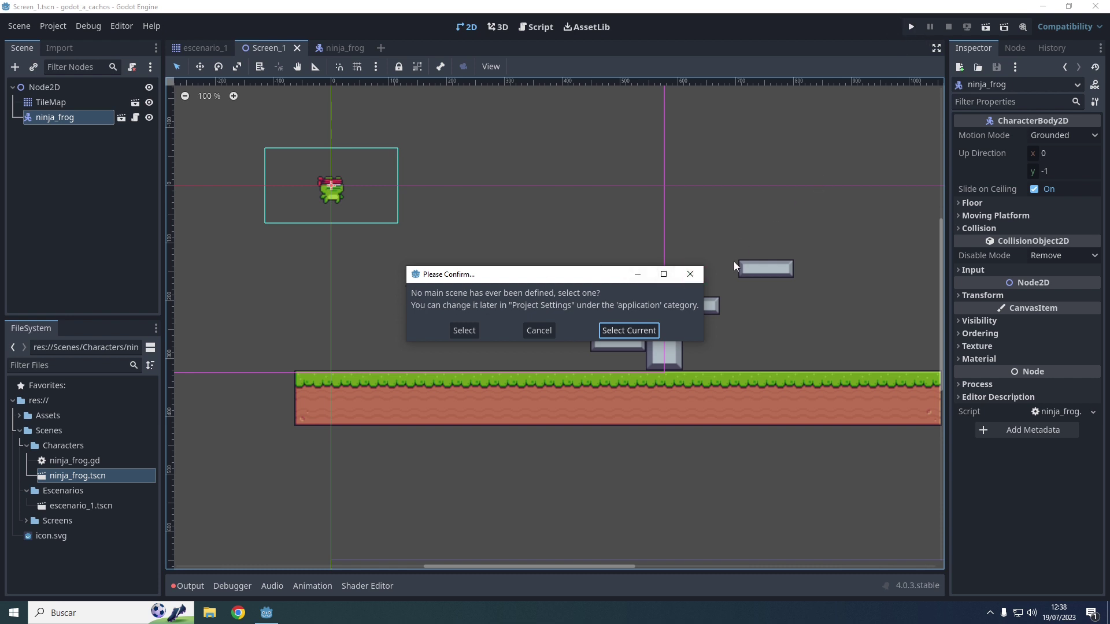
click(690, 274)
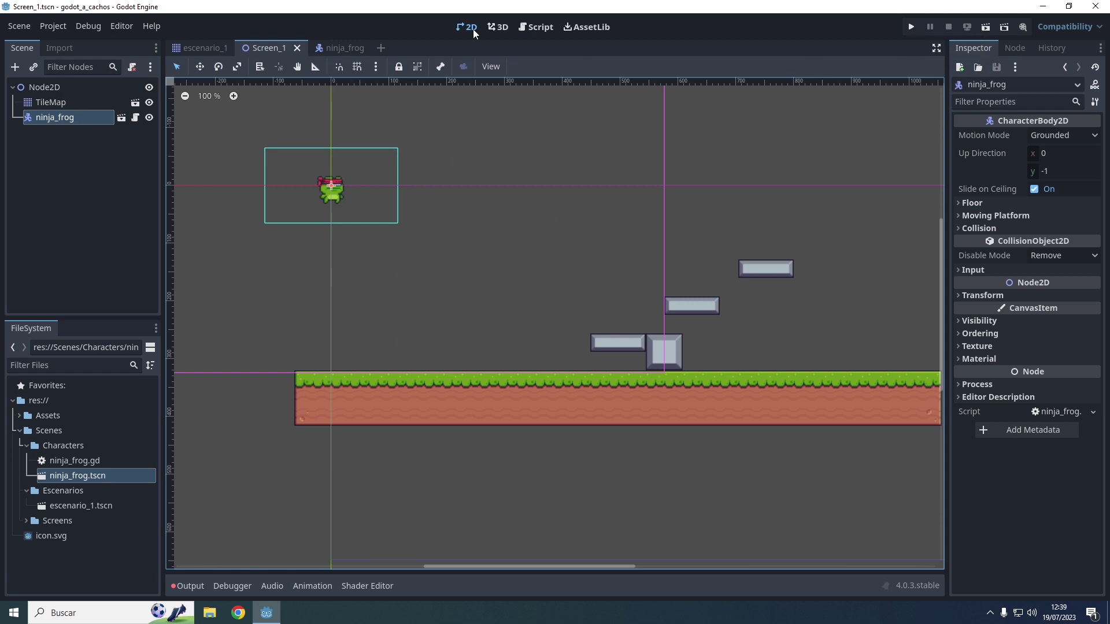
- After another failed run, open Project Settings at Application > Run
click(910, 27)
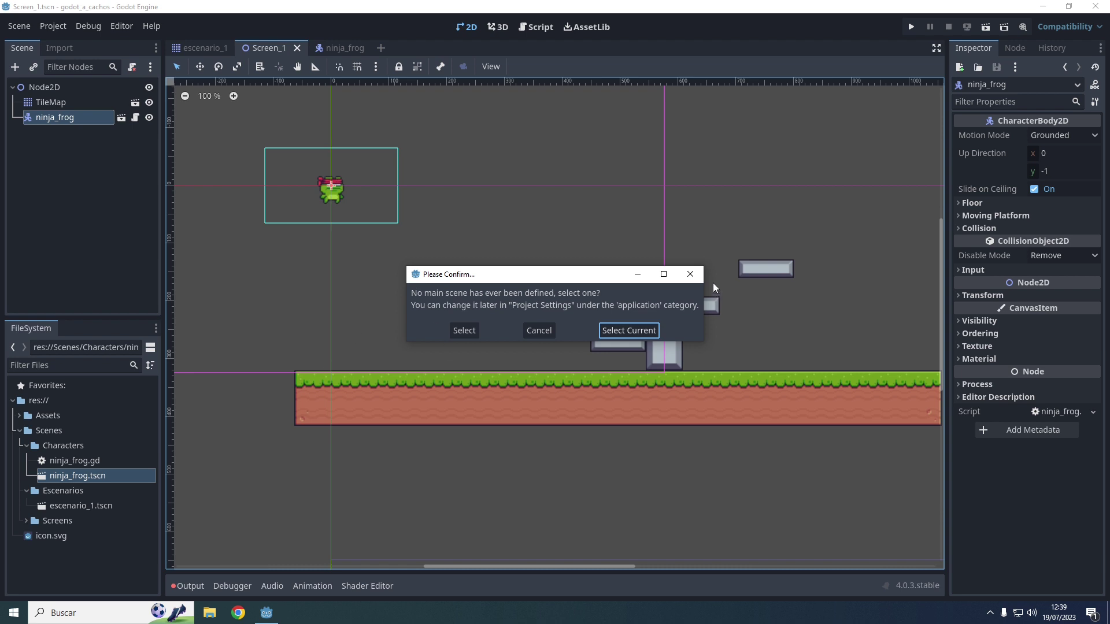
click(690, 274)
click(64, 29)
click(62, 44)
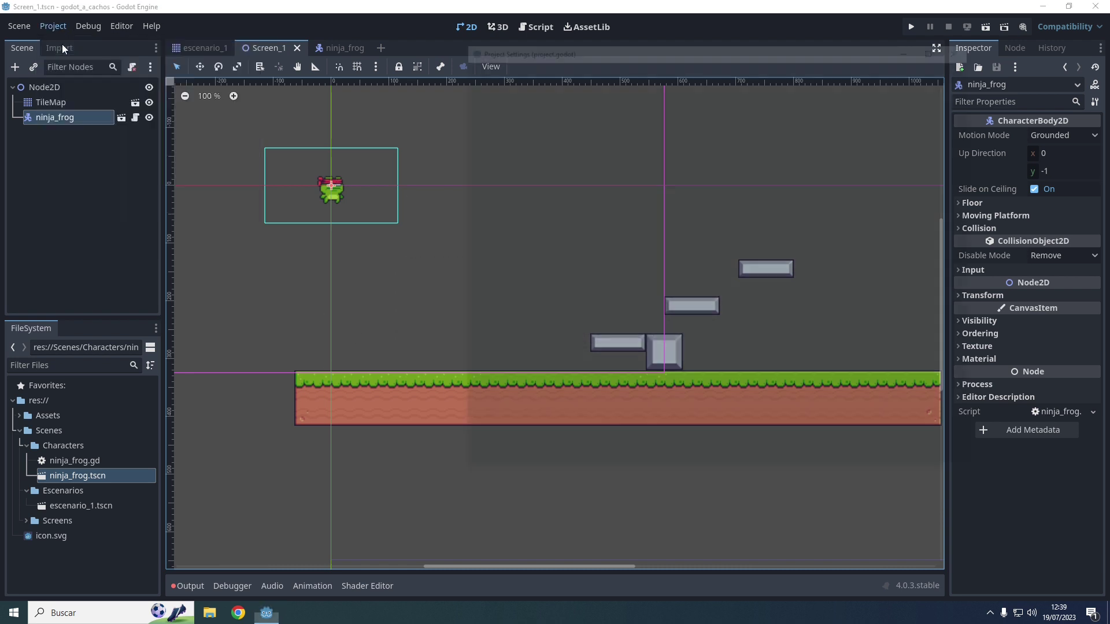
click(491, 140)
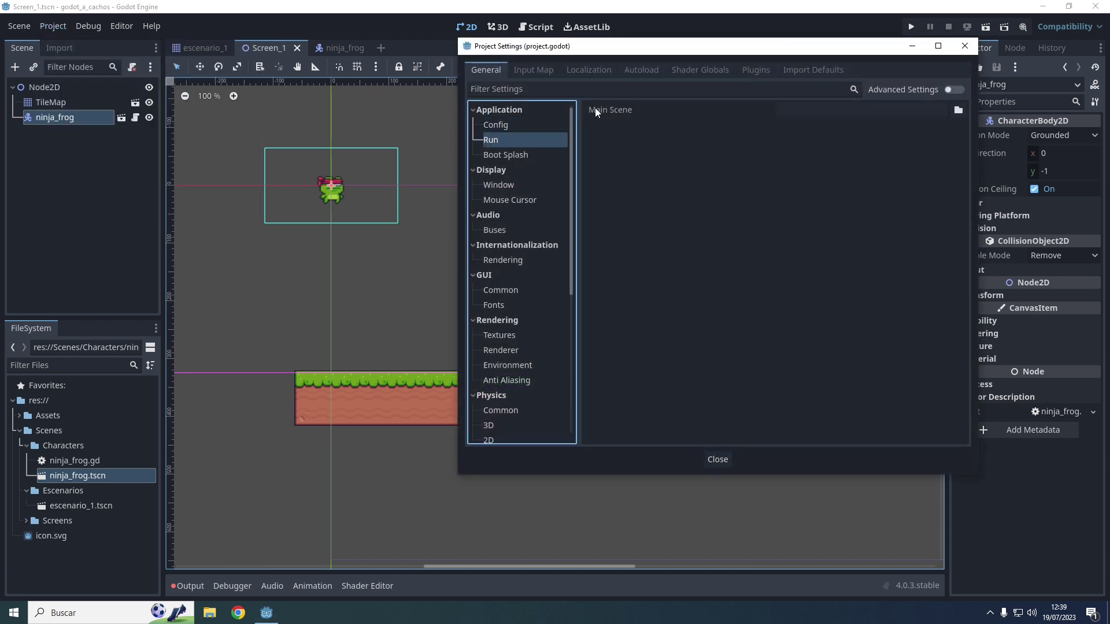
- Set the Main Scene to Scenes/Screens/Screen_1.tscn and close Project Settings
click(807, 112)
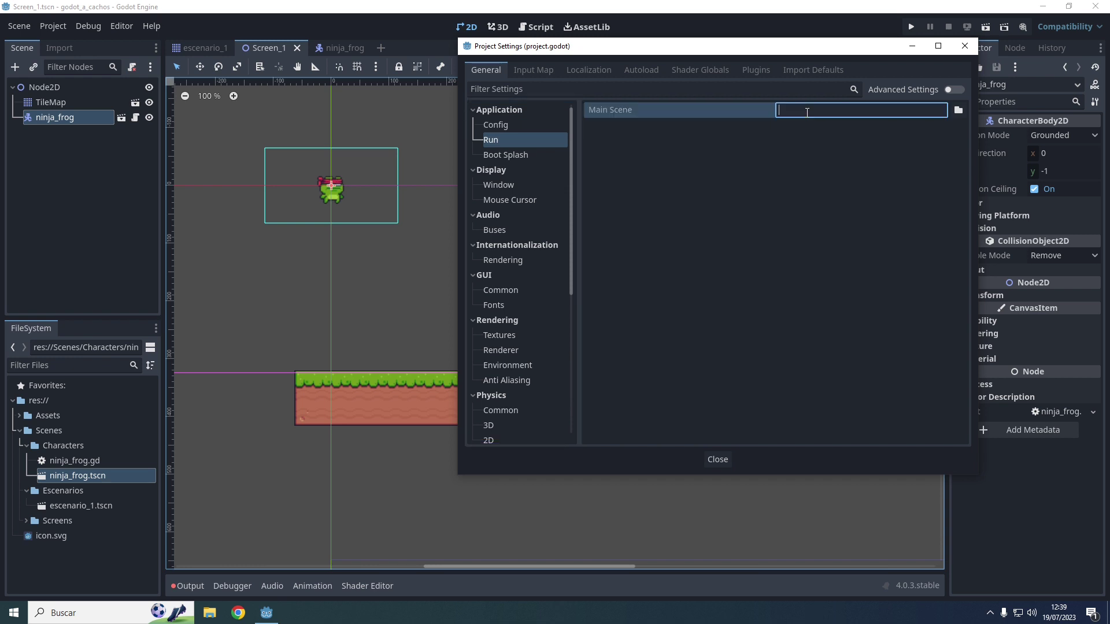
click(958, 110)
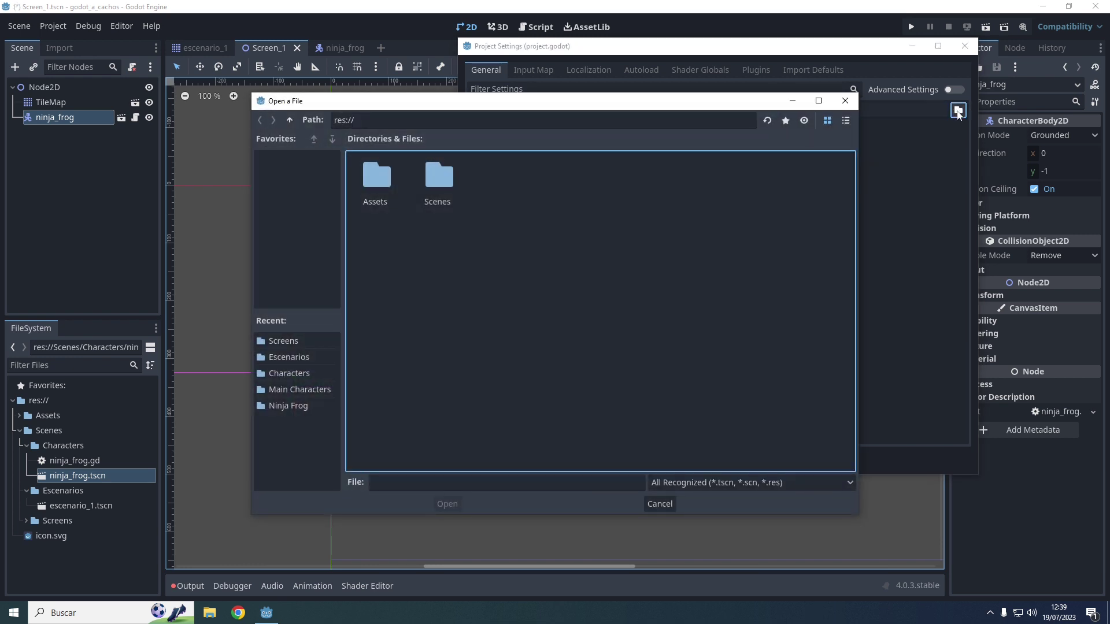
double_click(444, 171)
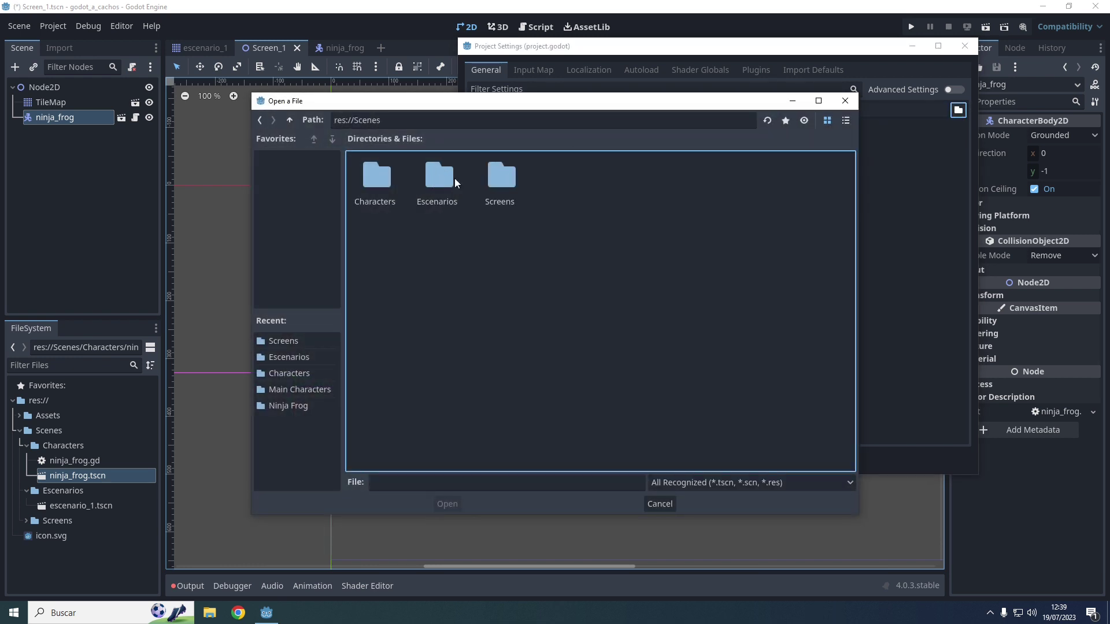
double_click(498, 181)
click(388, 202)
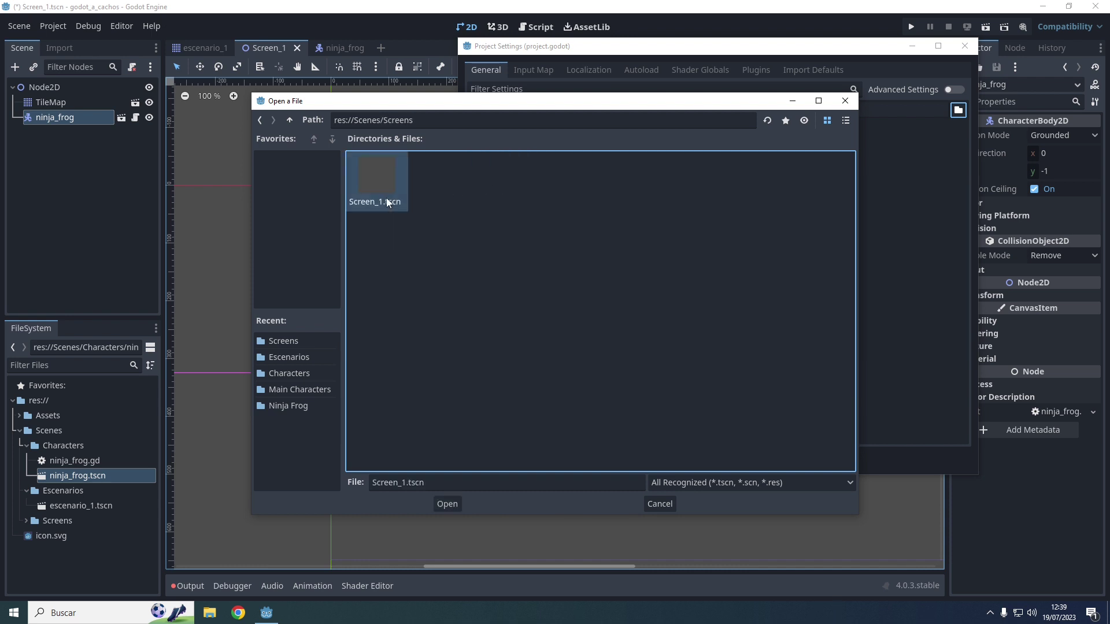
click(447, 503)
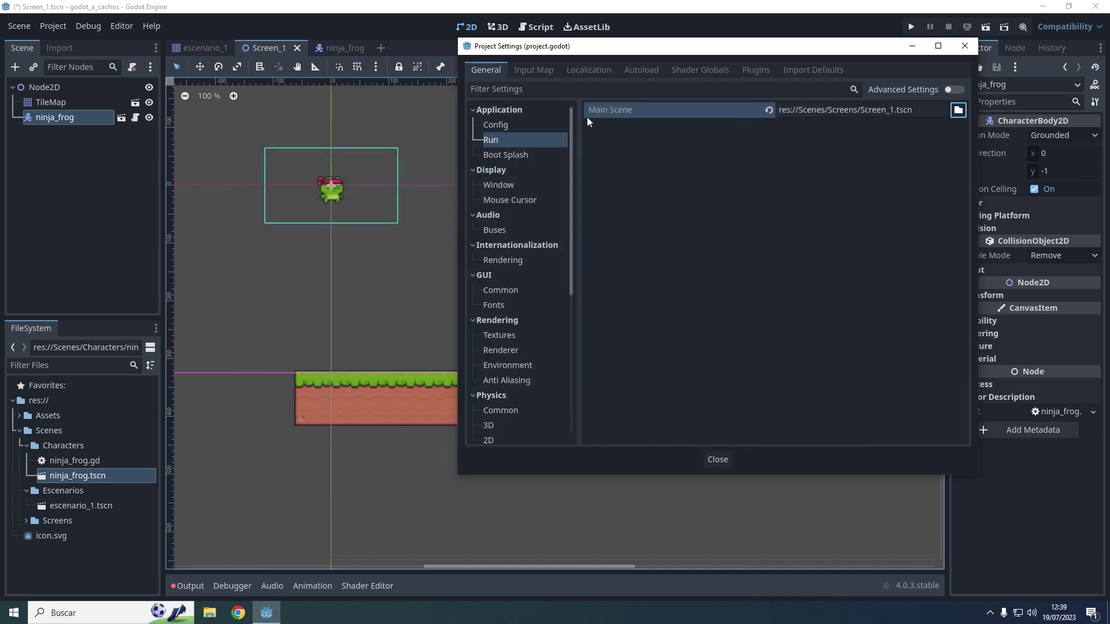
click(727, 460)
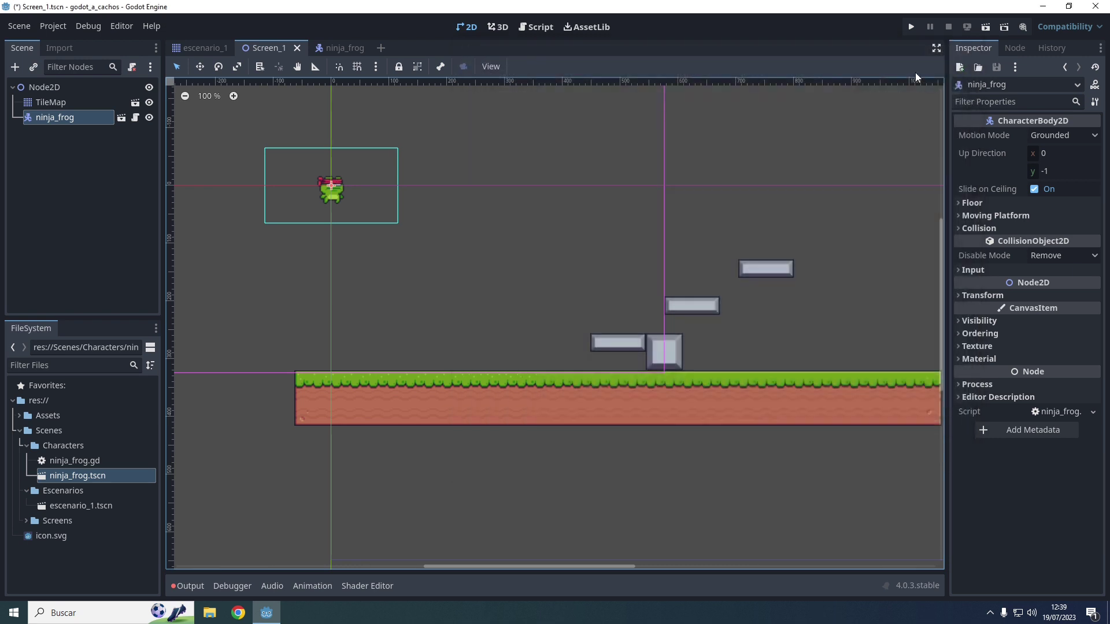
- Run the project briefly, then run the escenario_1 scene on its own and stop it
click(911, 27)
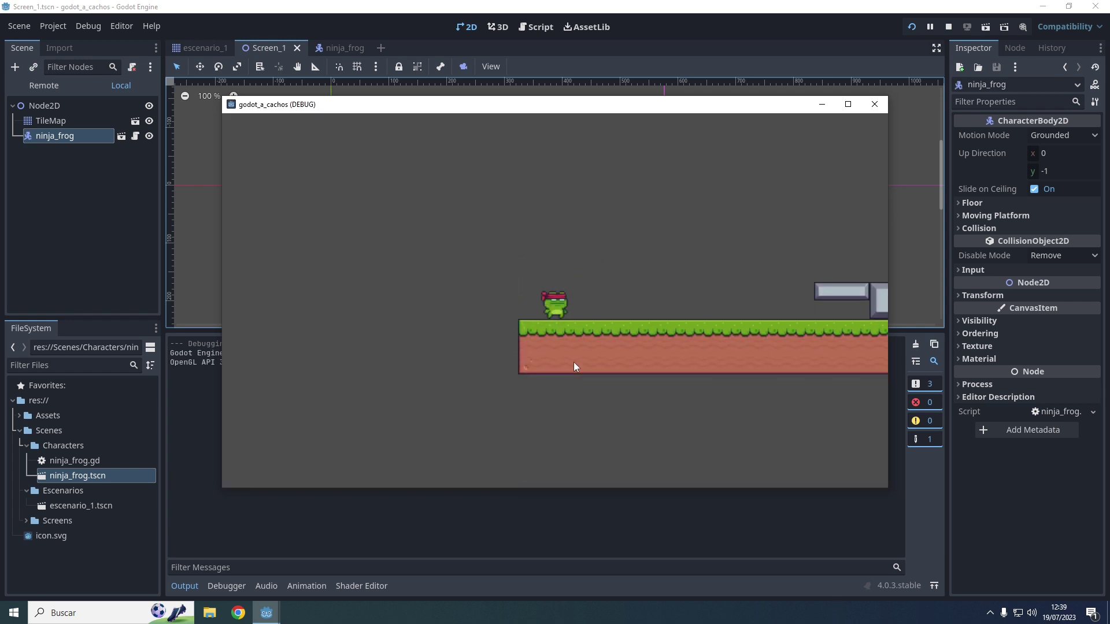
click(874, 104)
click(338, 48)
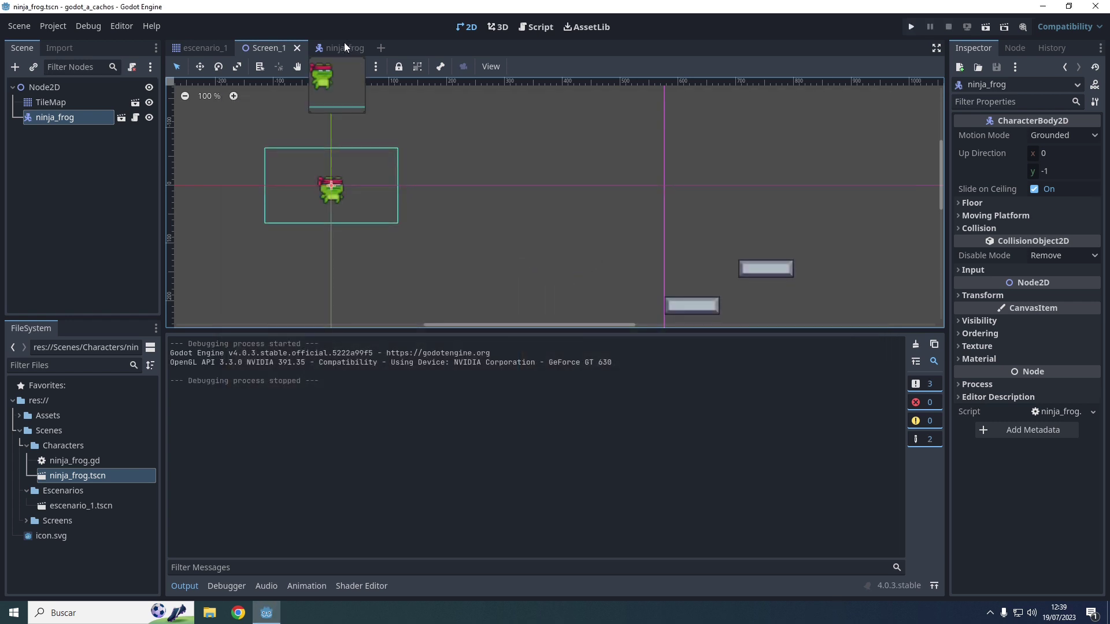
click(209, 47)
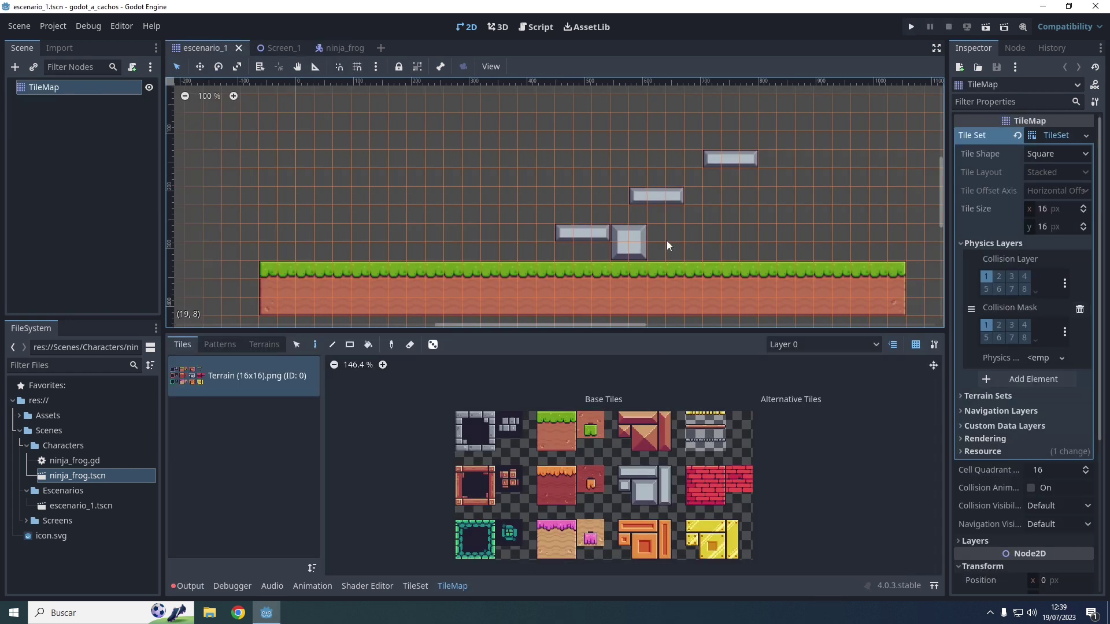
click(987, 28)
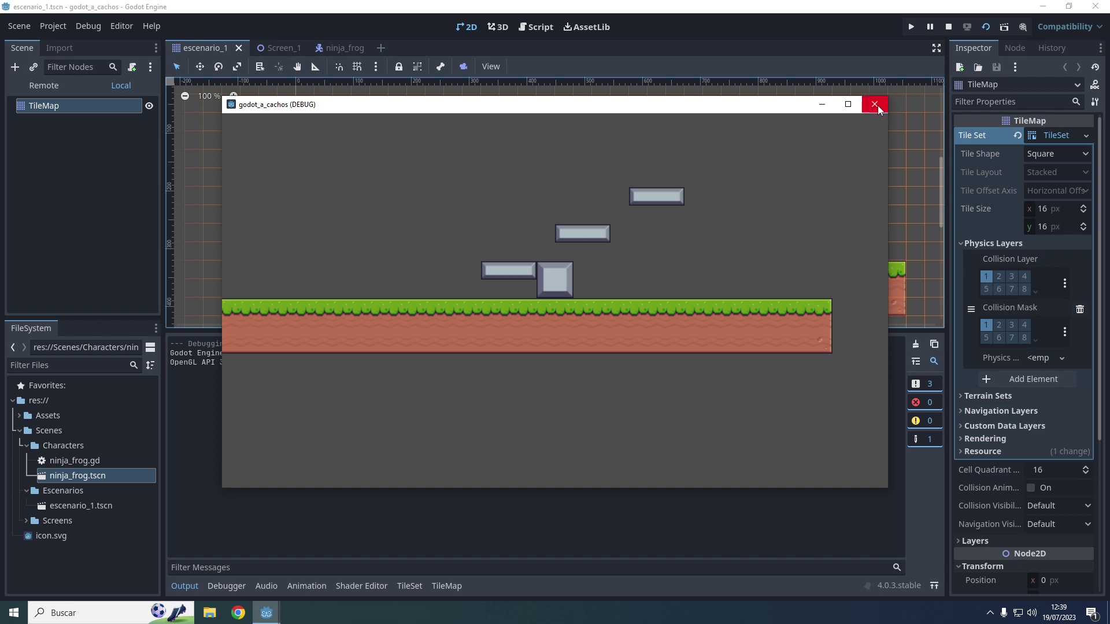
click(877, 105)
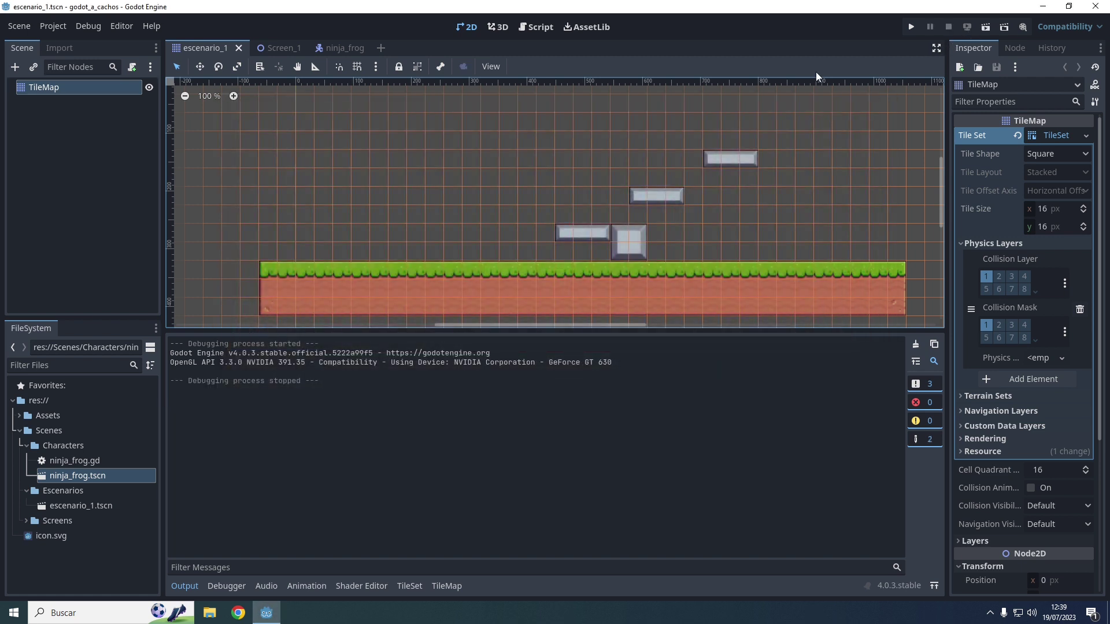
- Run the project and walk the frog right, jumping onto a stone platform, then stop
click(910, 26)
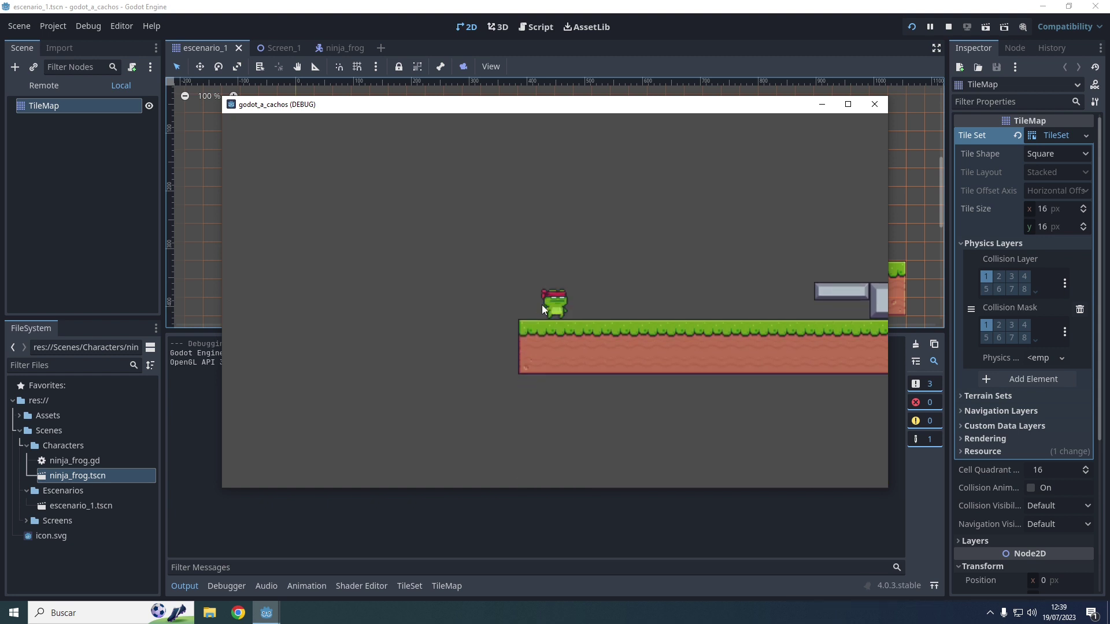
key(Right)
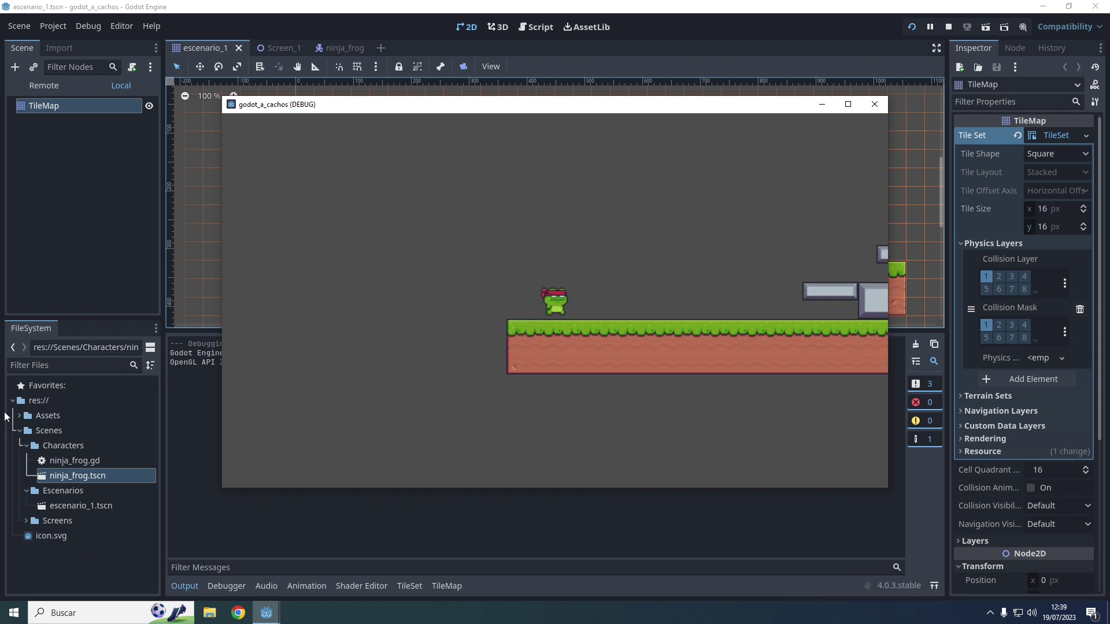
key(Right)
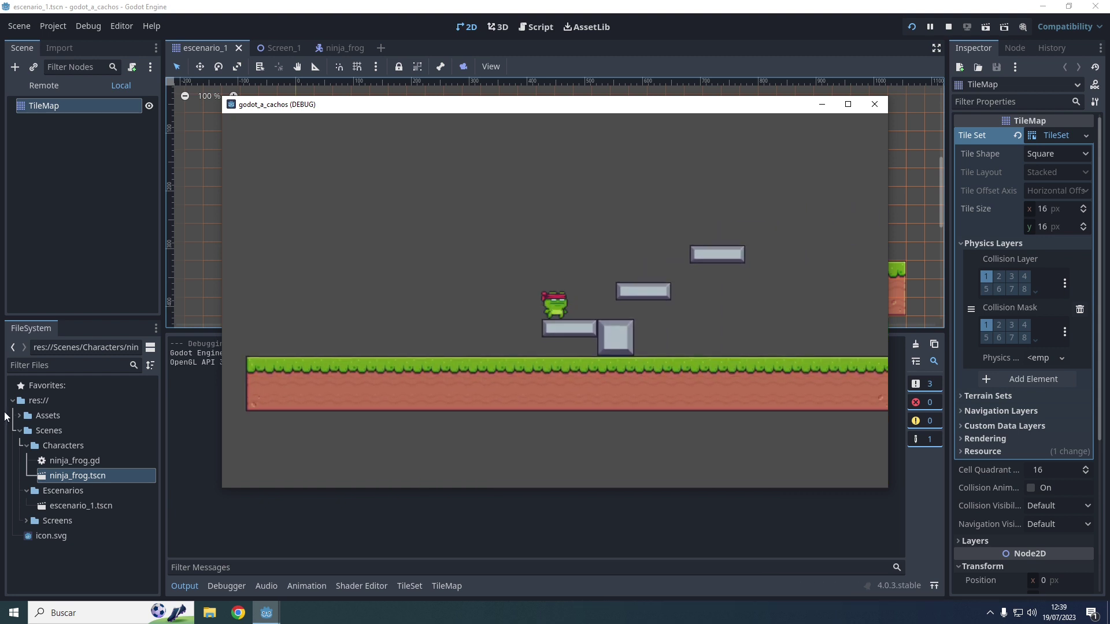
key(Right)
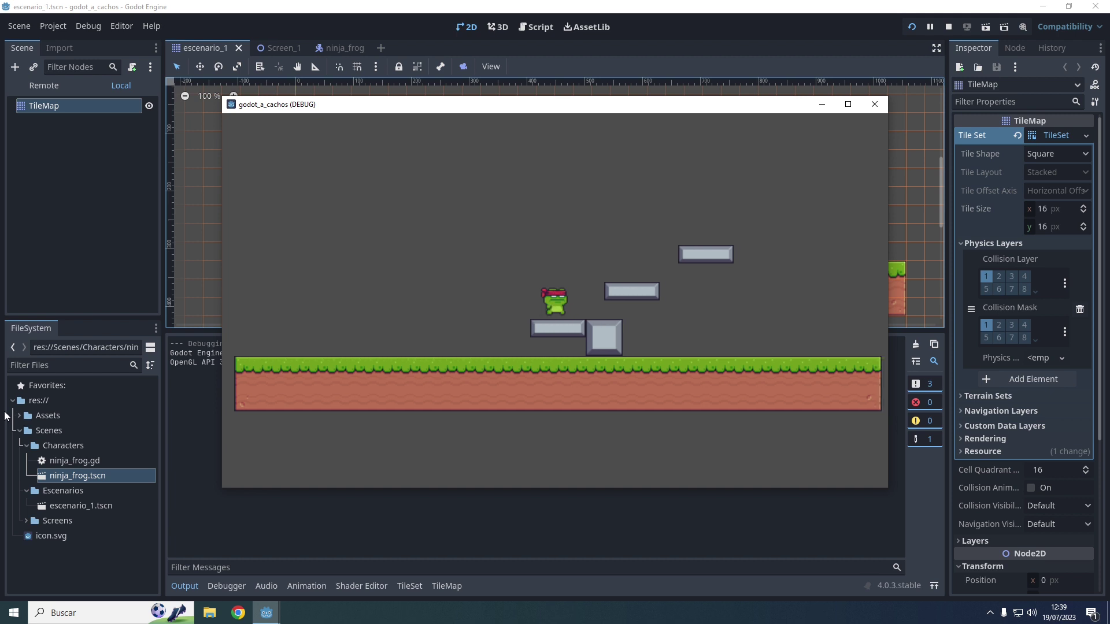
key(space)
key(space)
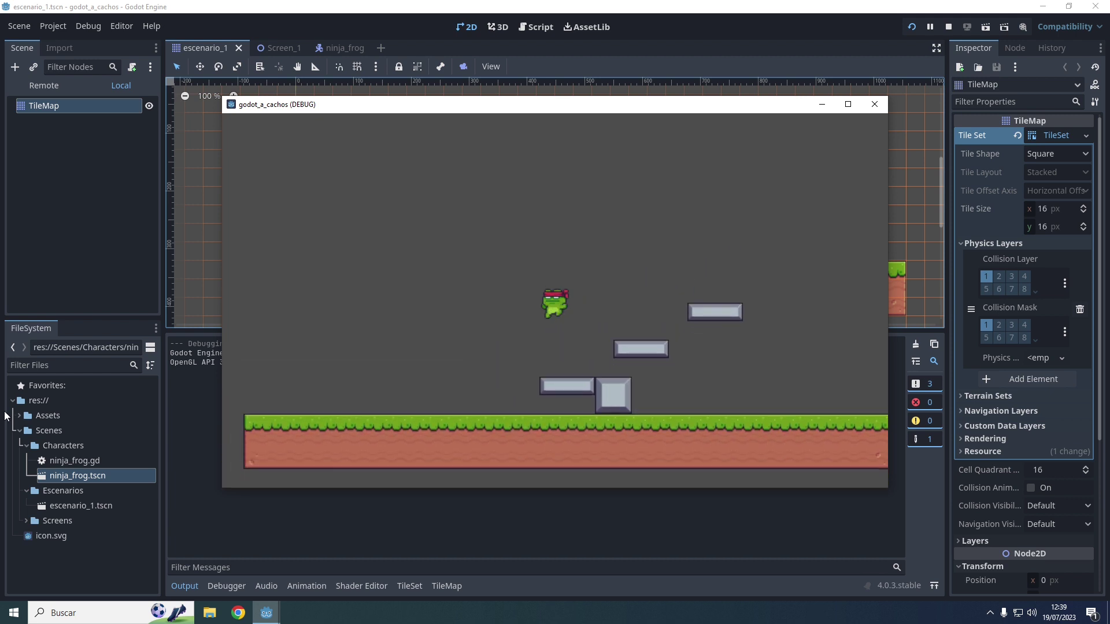
key(Right)
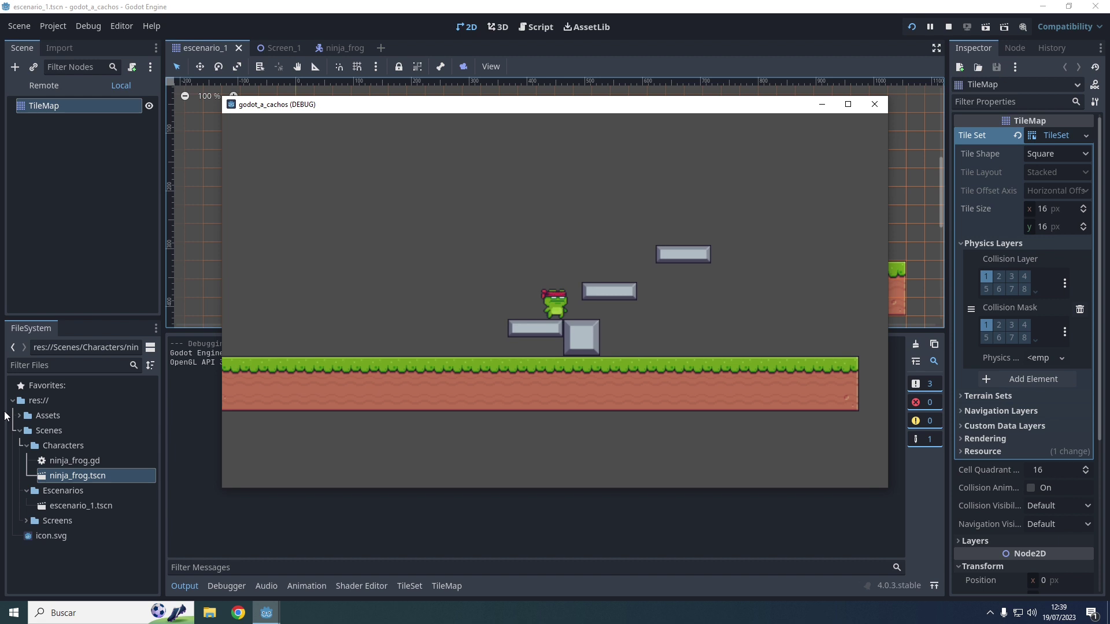
key(Right)
key(Right)
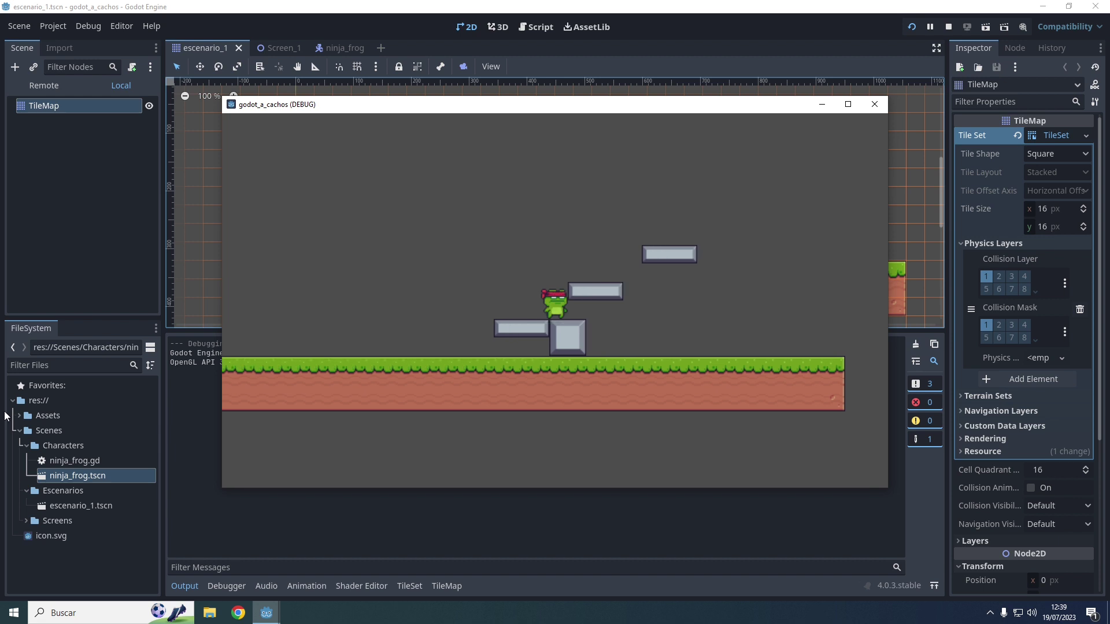
key(Left)
key(Right)
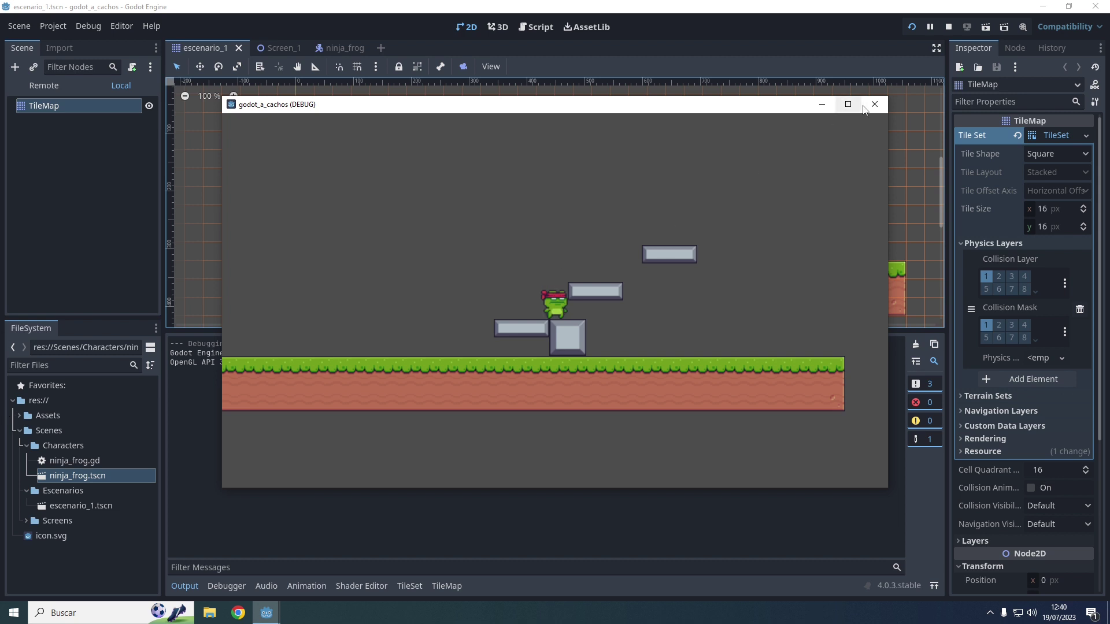
click(866, 106)
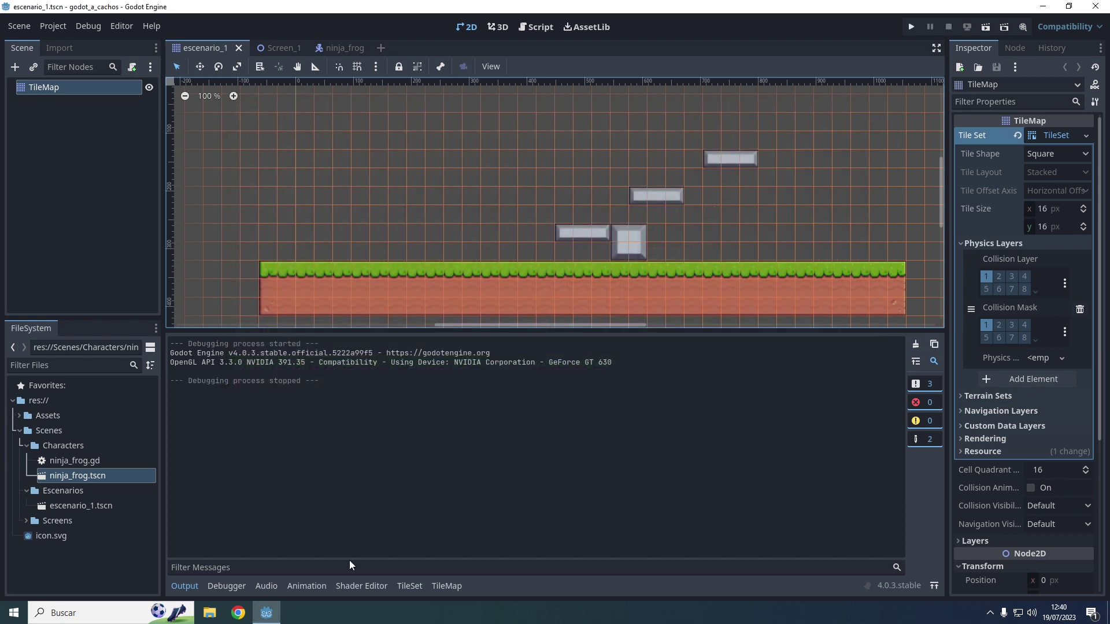
- Erase the middle floating platform's tiles from escenario_1 and save the level
click(455, 587)
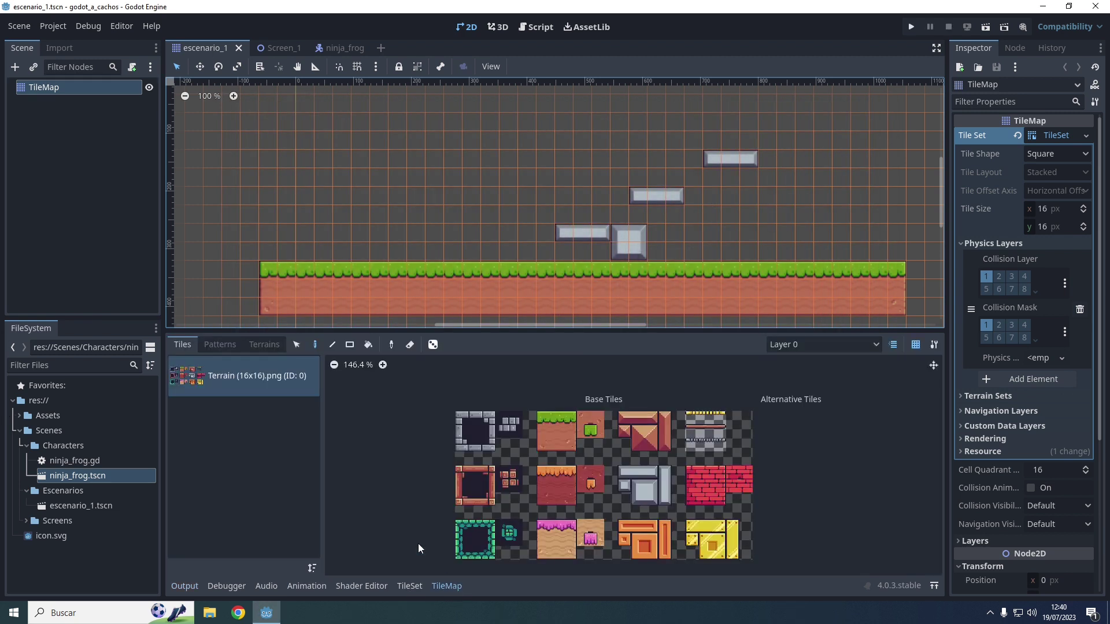
click(315, 343)
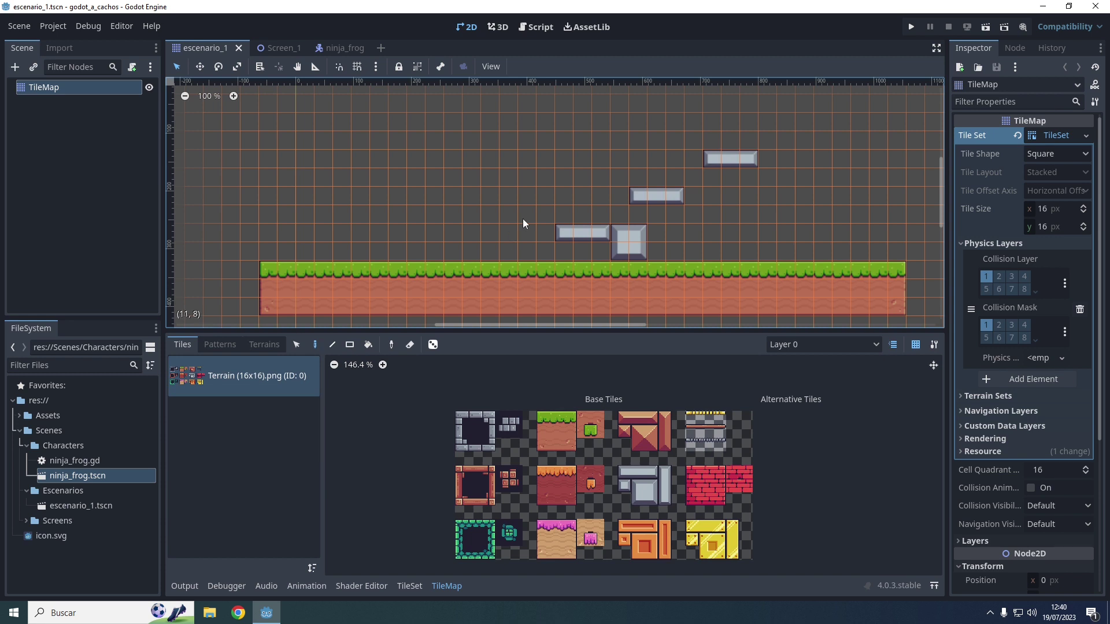
right_click(632, 196)
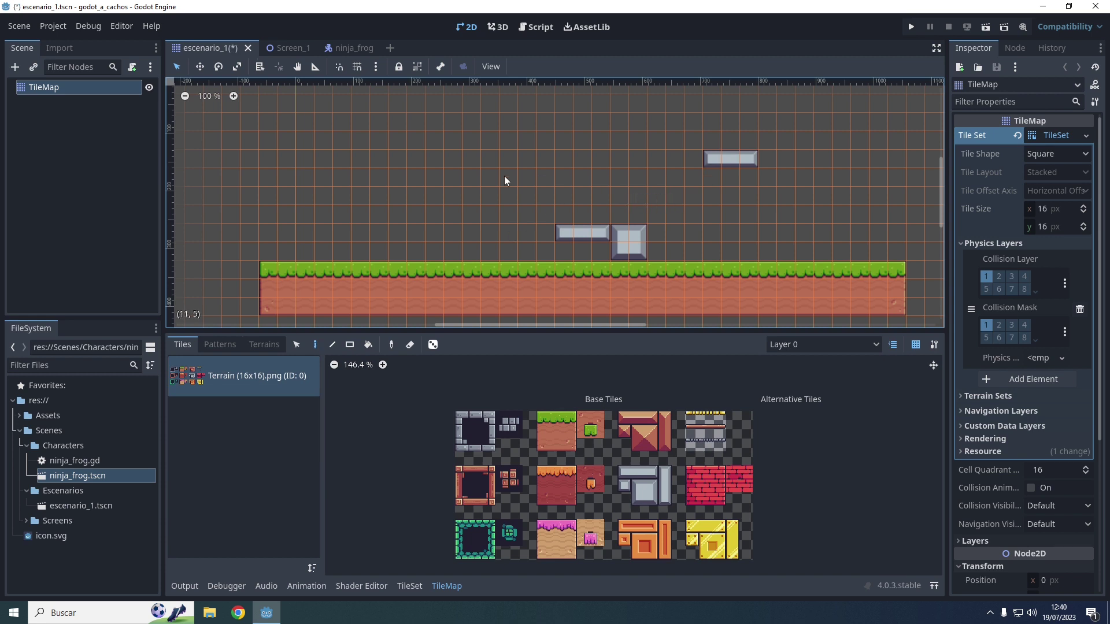
key(ctrl+s)
- Paint two grey block tiles, save, and test-run the frog walking onto the stone block
click(641, 476)
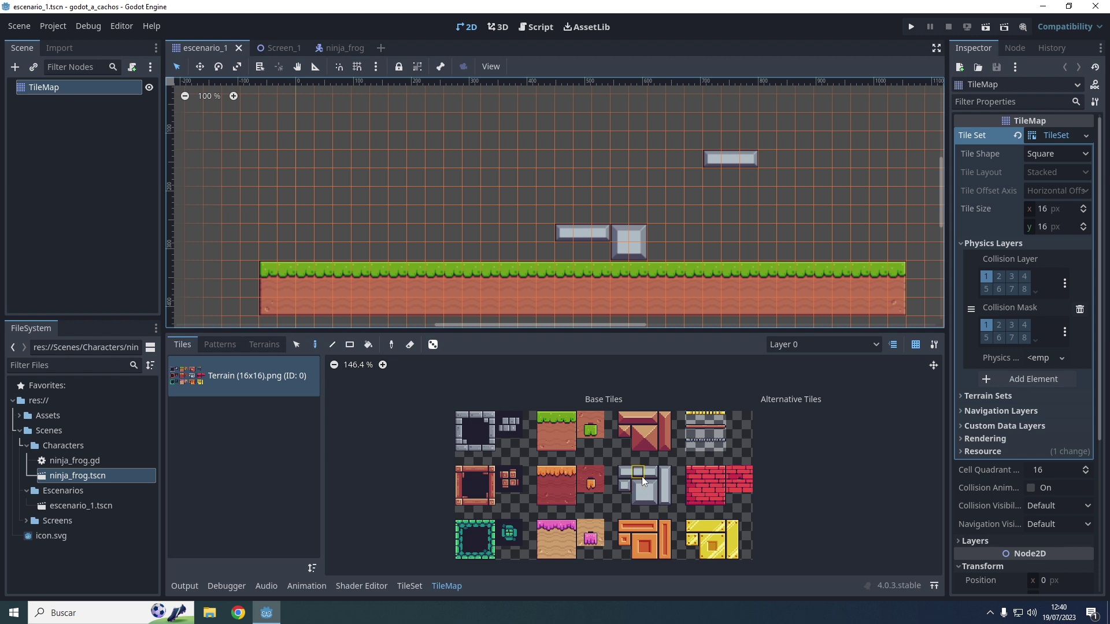
drag(730, 215, 726, 232)
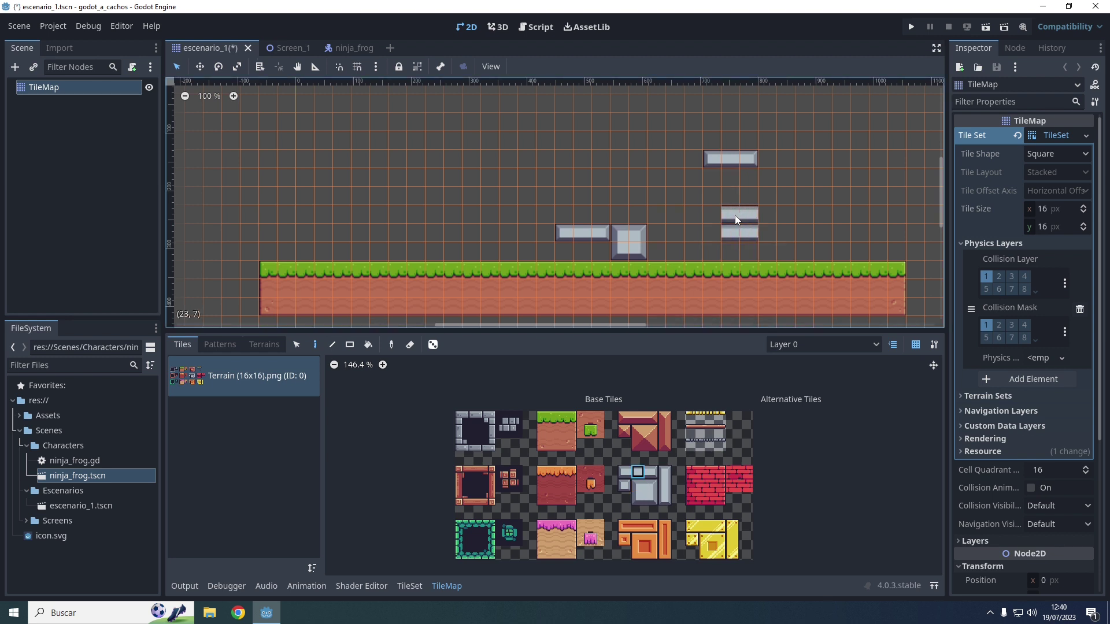
key(ctrl+s)
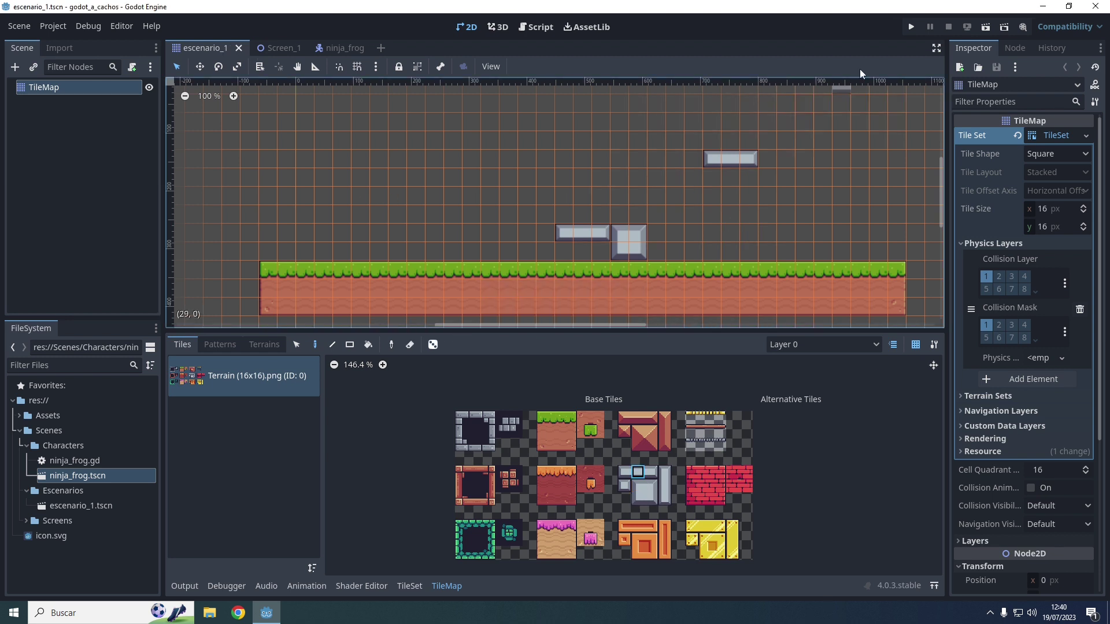
click(911, 28)
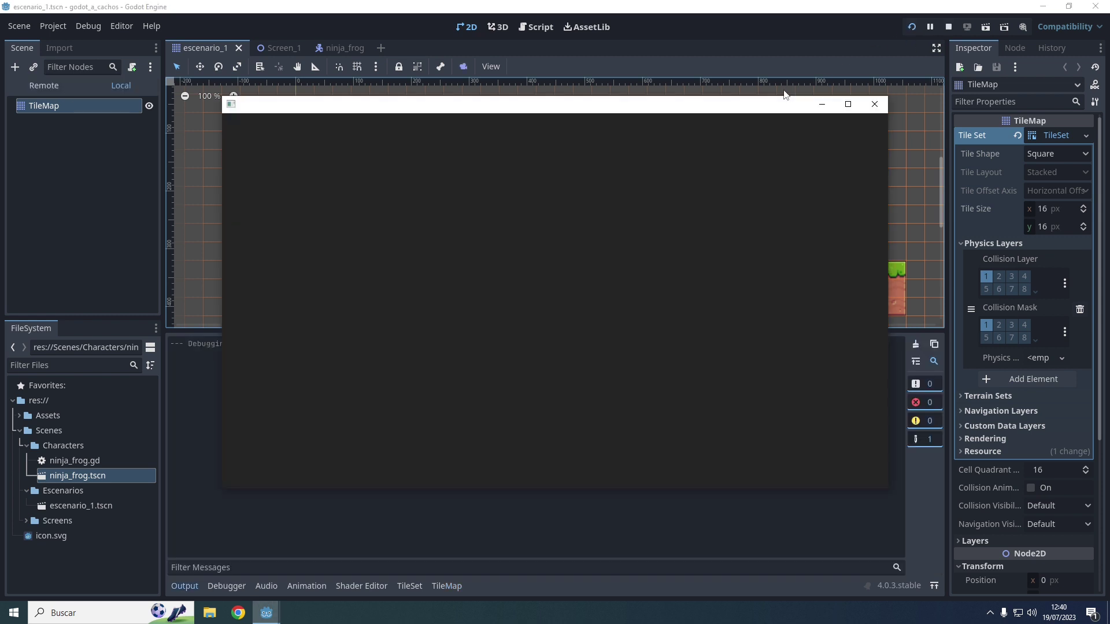
key(Right)
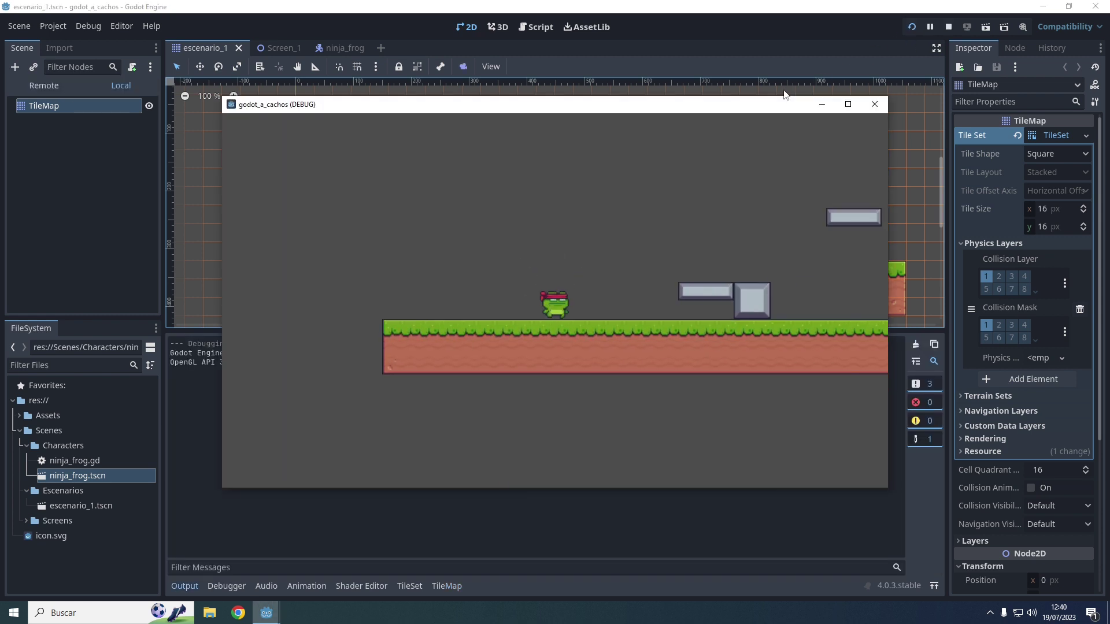
key(Right)
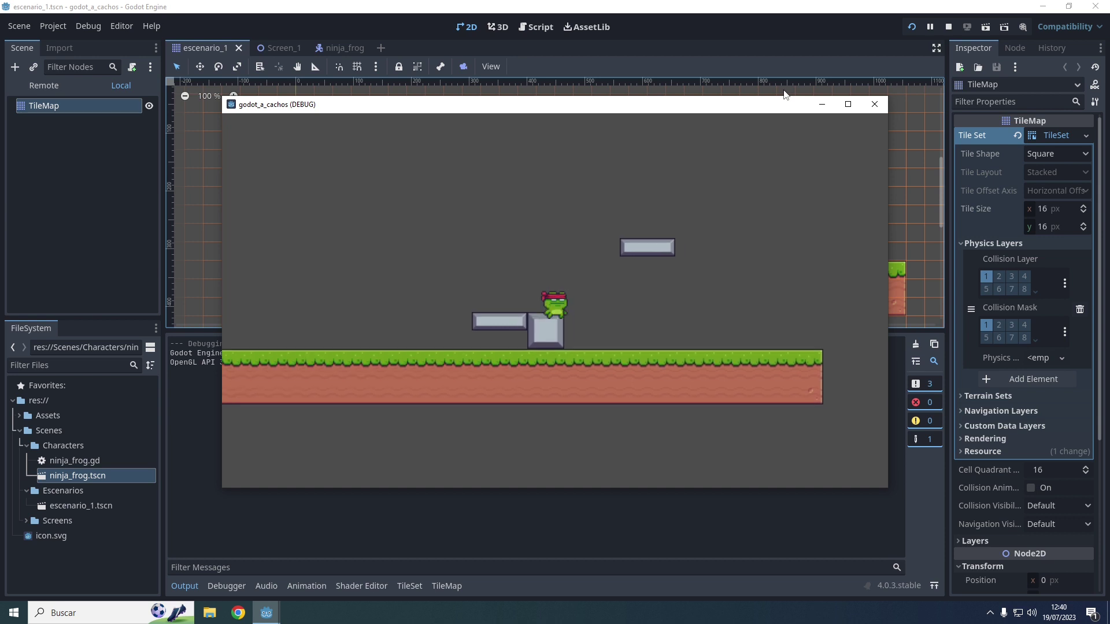
click(874, 104)
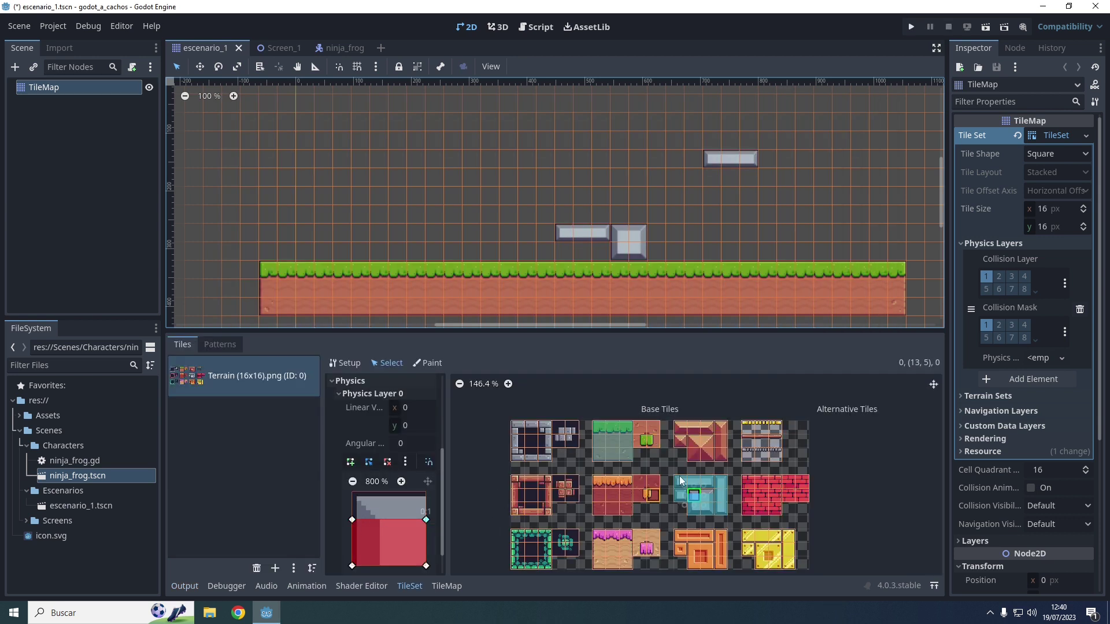
- Reshape the platform tile's collision polygon into a slope
drag(352, 520, 352, 492)
drag(426, 519, 426, 512)
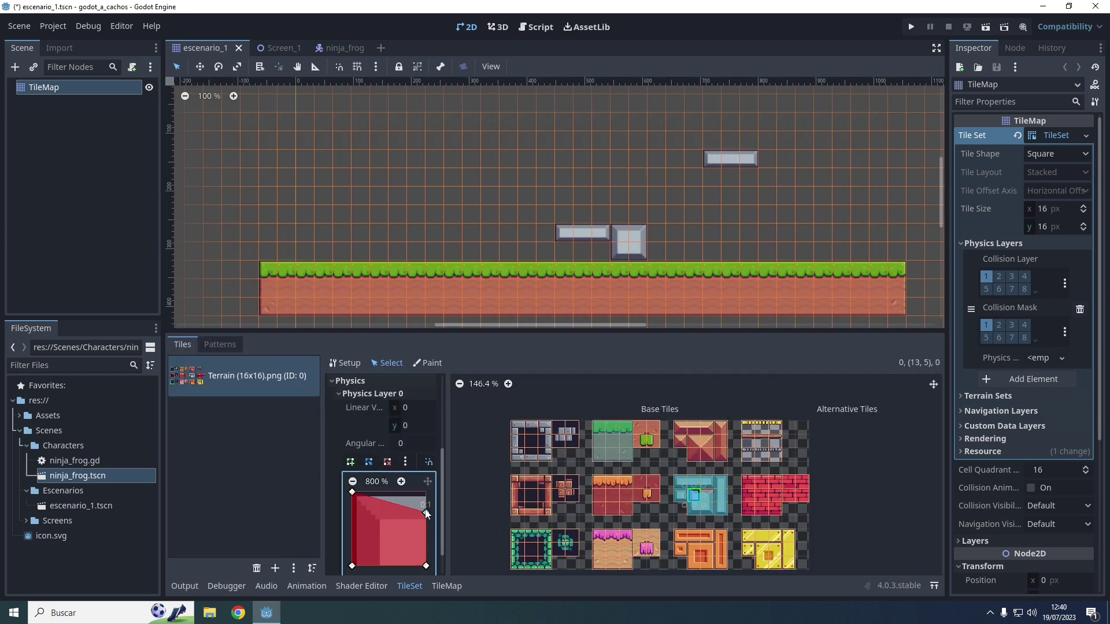
click(706, 496)
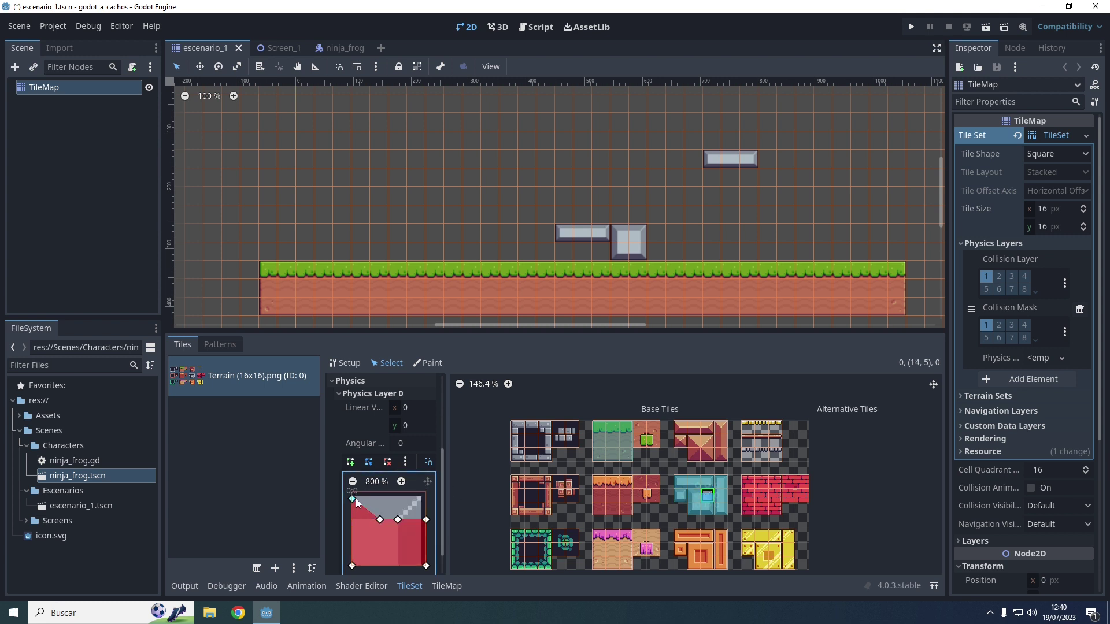
- Paint a large area of red brick above the wall, then run and jump the frog to test it
click(447, 586)
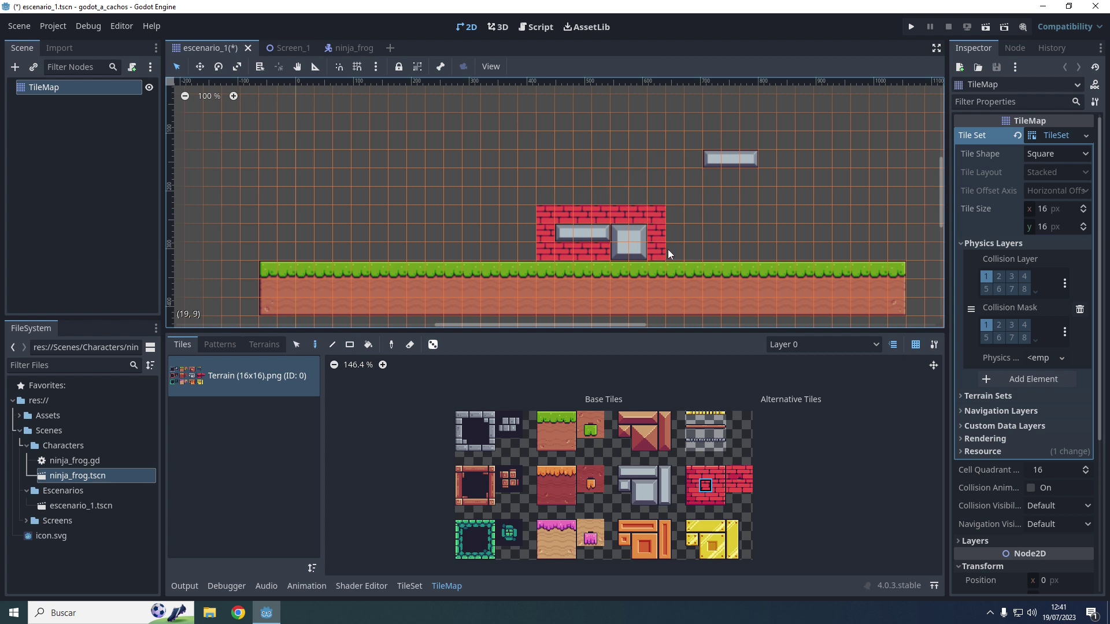
drag(677, 159, 521, 230)
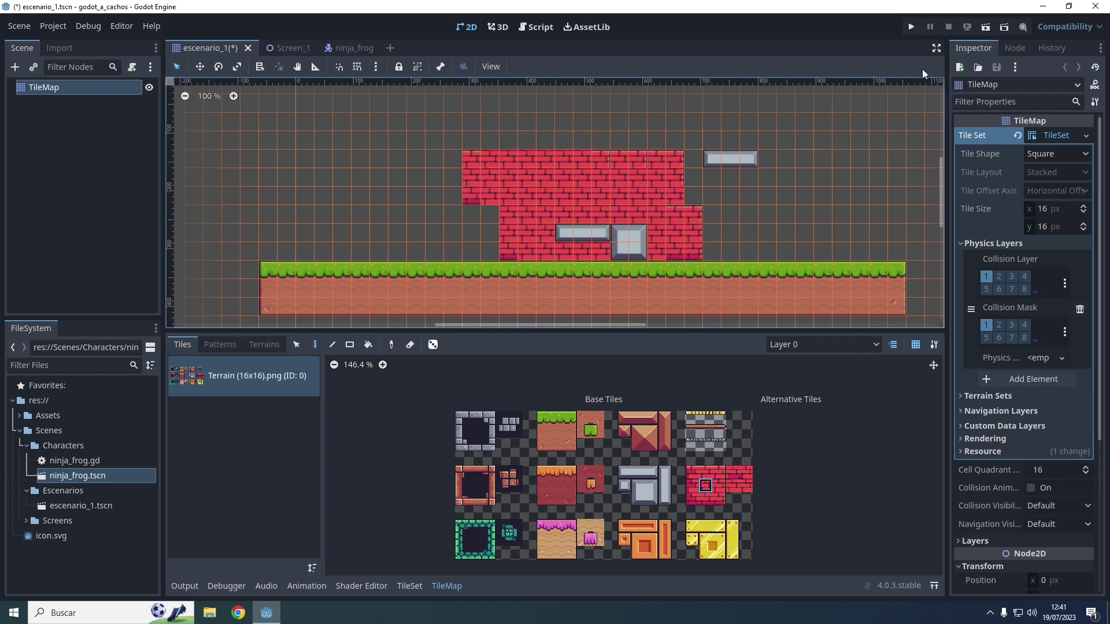
click(913, 26)
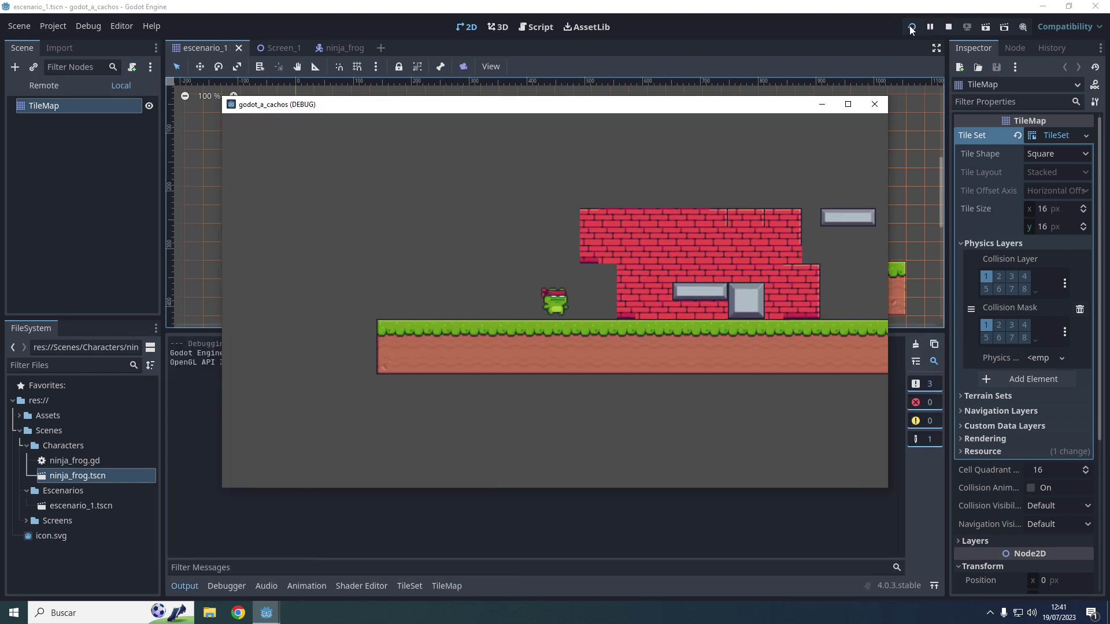
key(space)
key(Right)
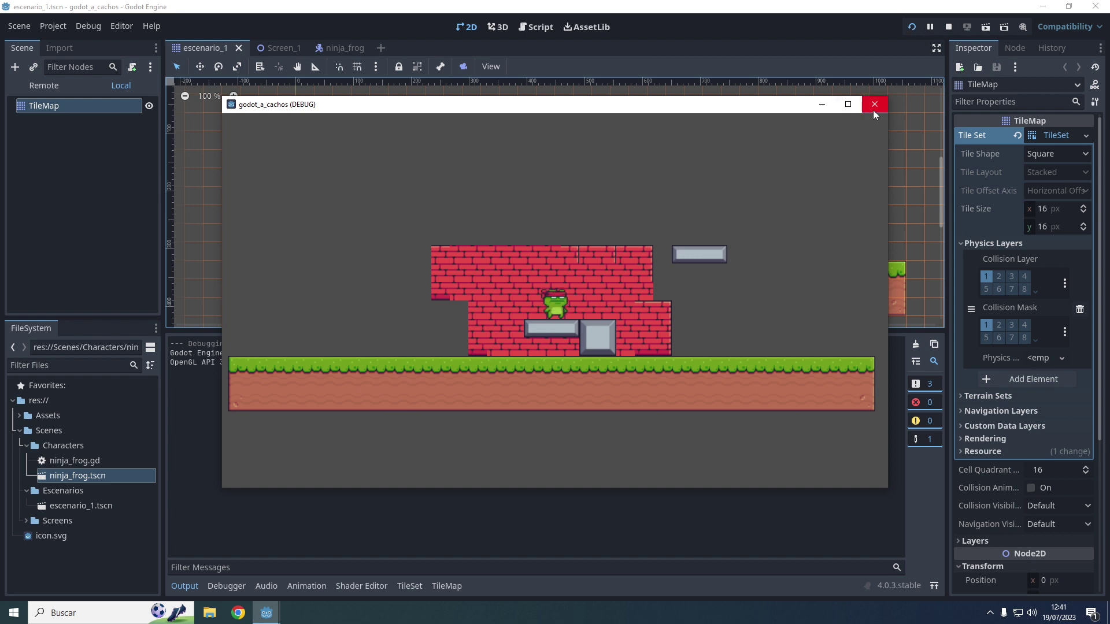
click(874, 104)
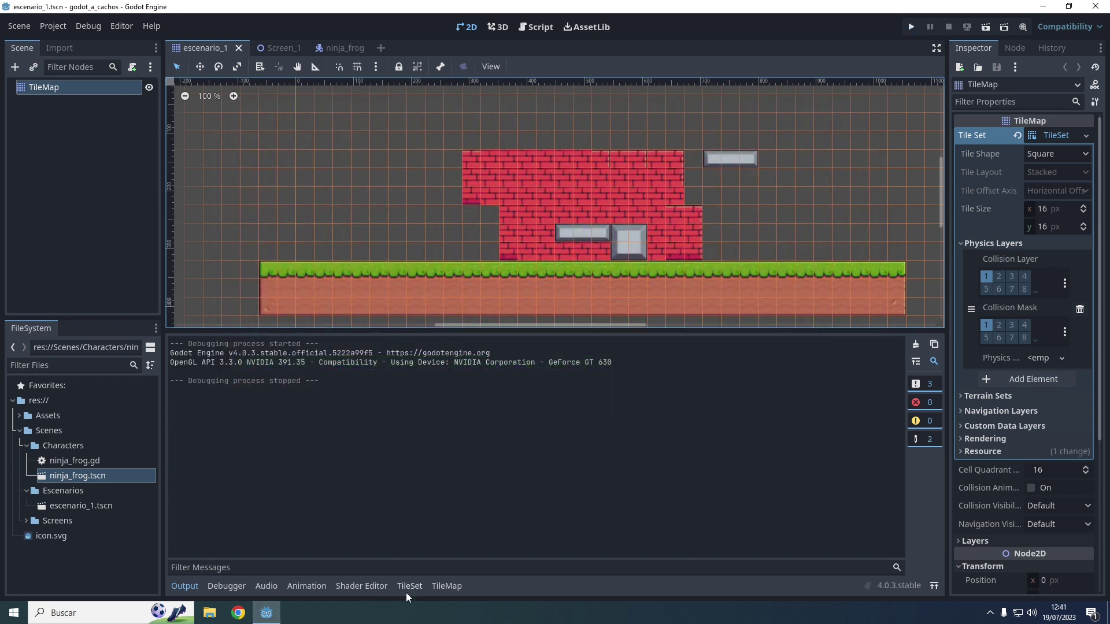
- Erase all the red brick tiles using the rectangle eraser
click(442, 589)
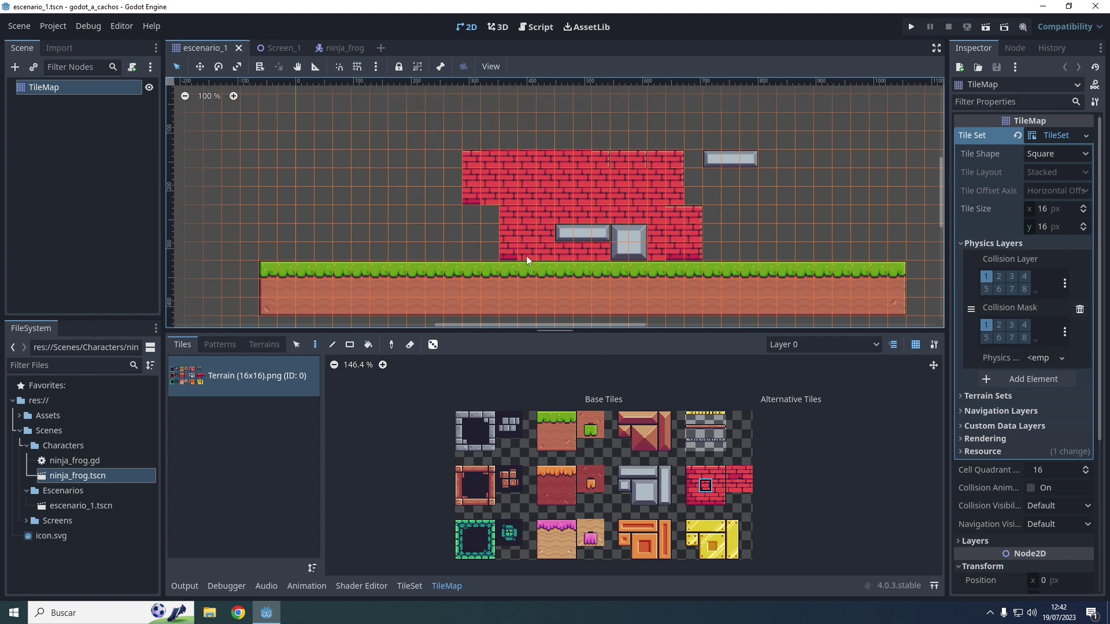
right_drag(470, 169, 658, 207)
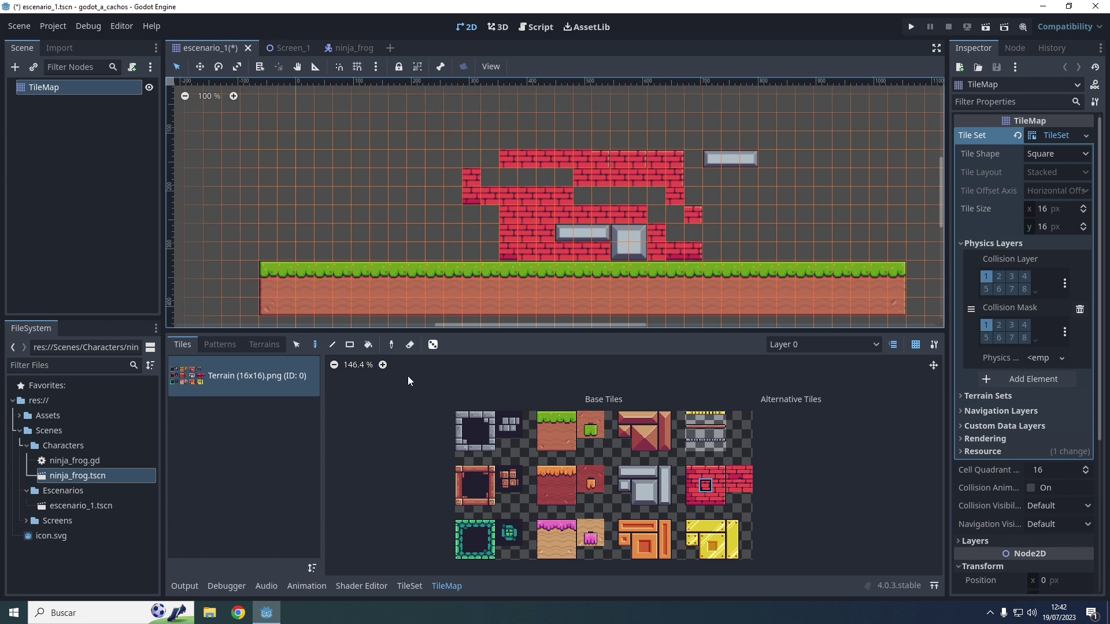
click(349, 344)
right_drag(464, 152, 695, 251)
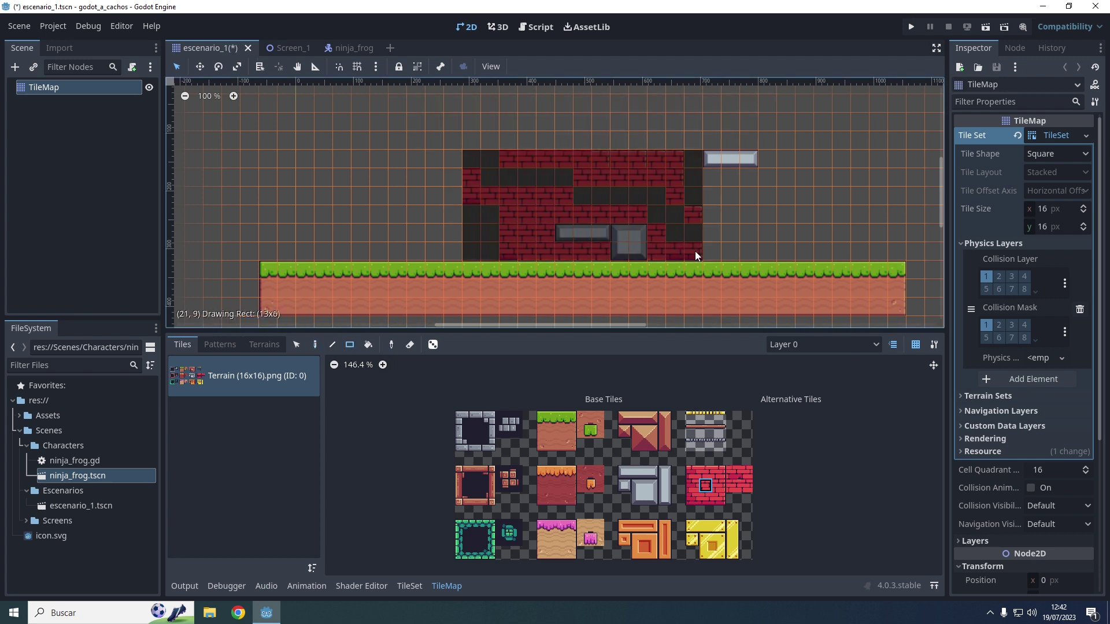
- Fill a dirt rectangle and undo it, then draw a long line of grass-top tiles above the ground
click(556, 429)
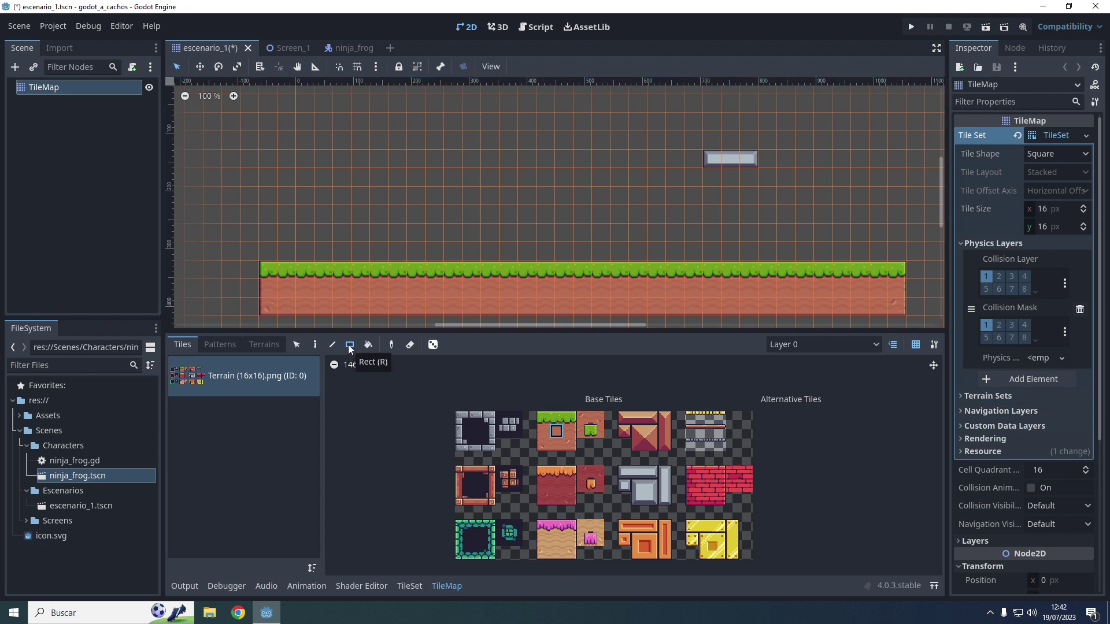
drag(352, 146, 640, 237)
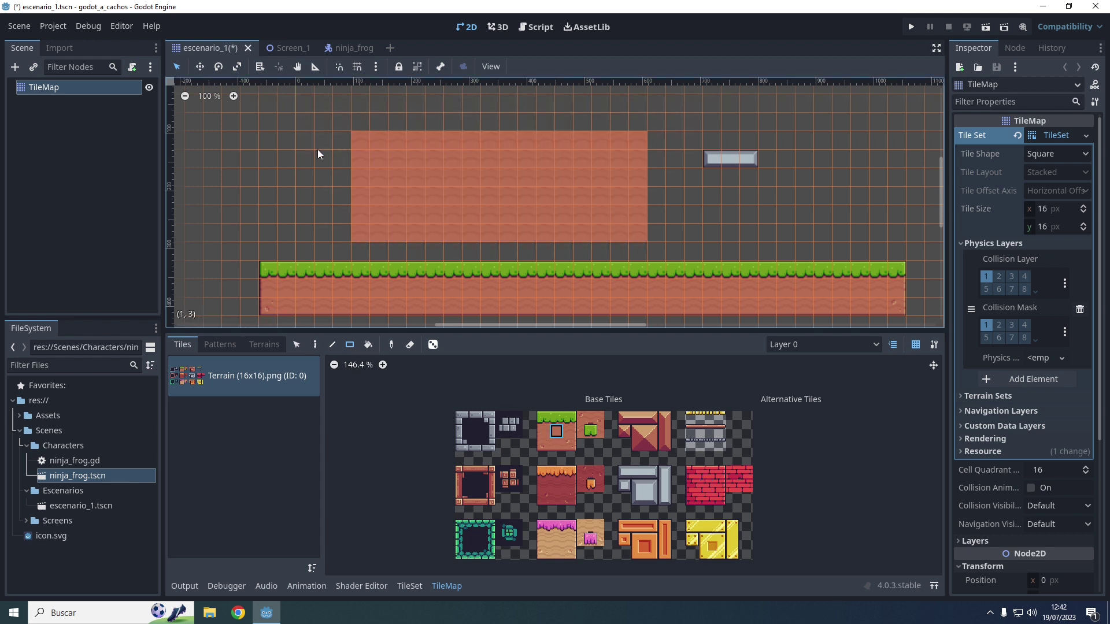
key(ctrl+z)
click(332, 345)
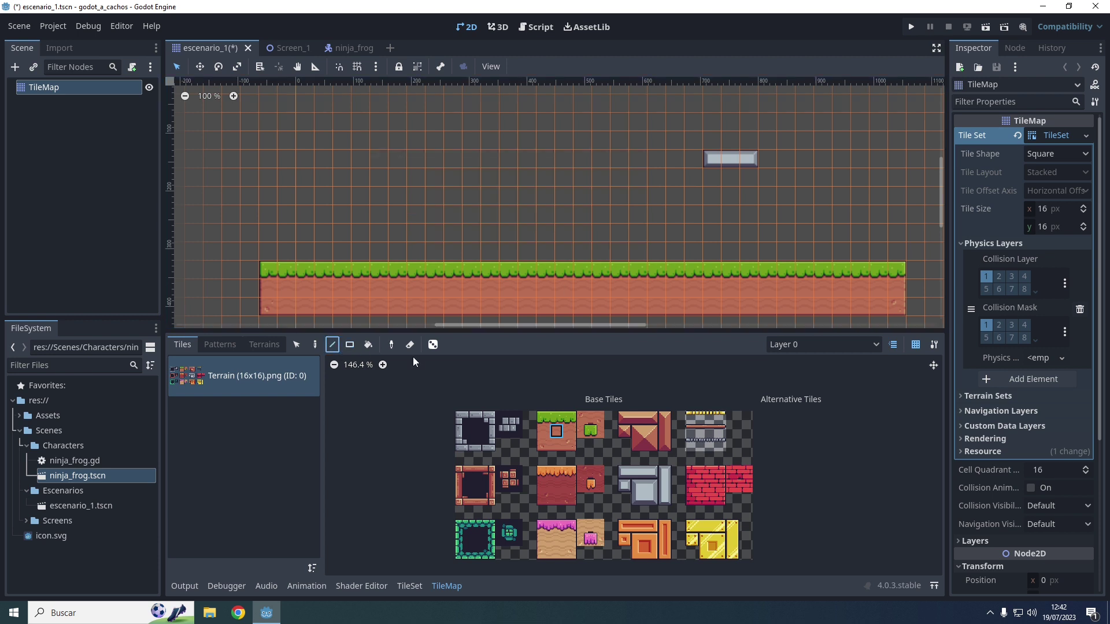
click(554, 415)
drag(322, 214, 841, 214)
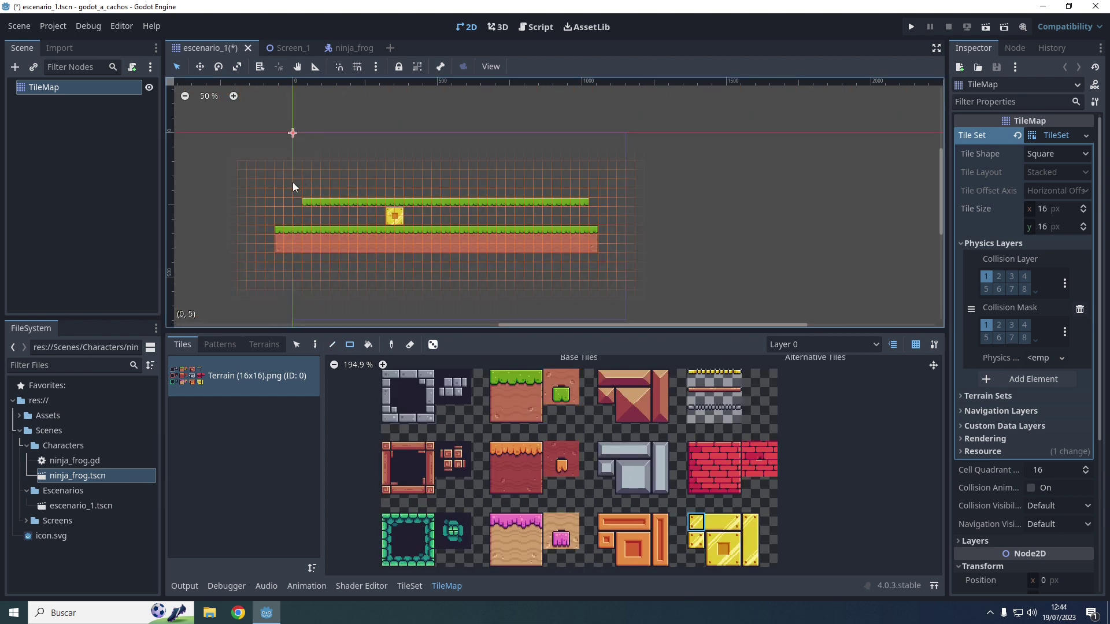
- Erase the upper grass row and yellow block, then shift and zoom the view across the level
right_drag(293, 182, 589, 220)
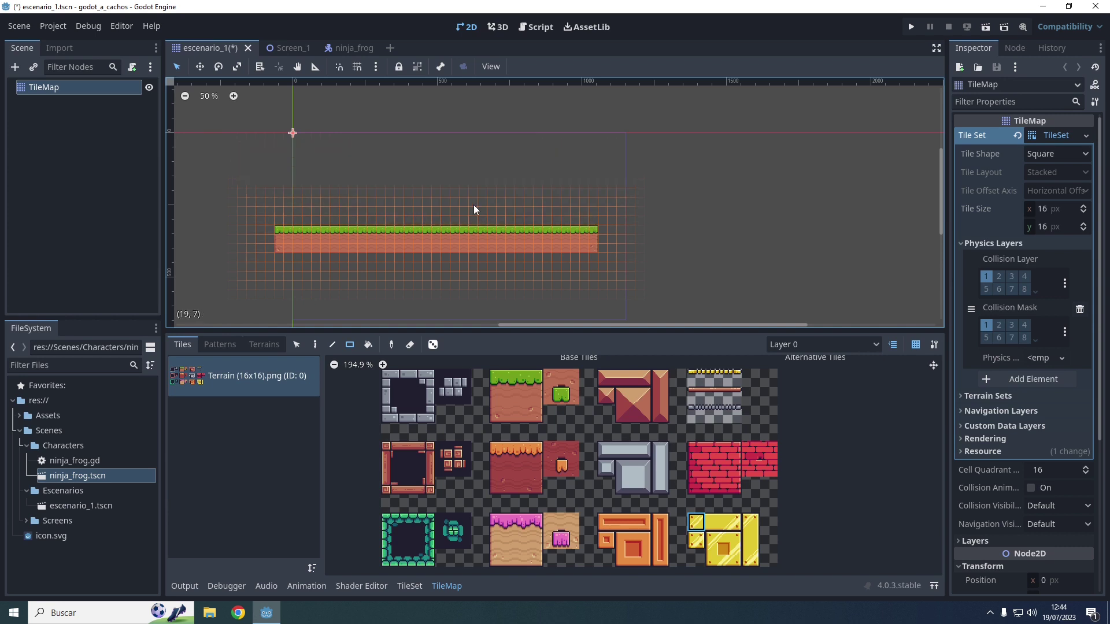
middle_drag(402, 165, 506, 186)
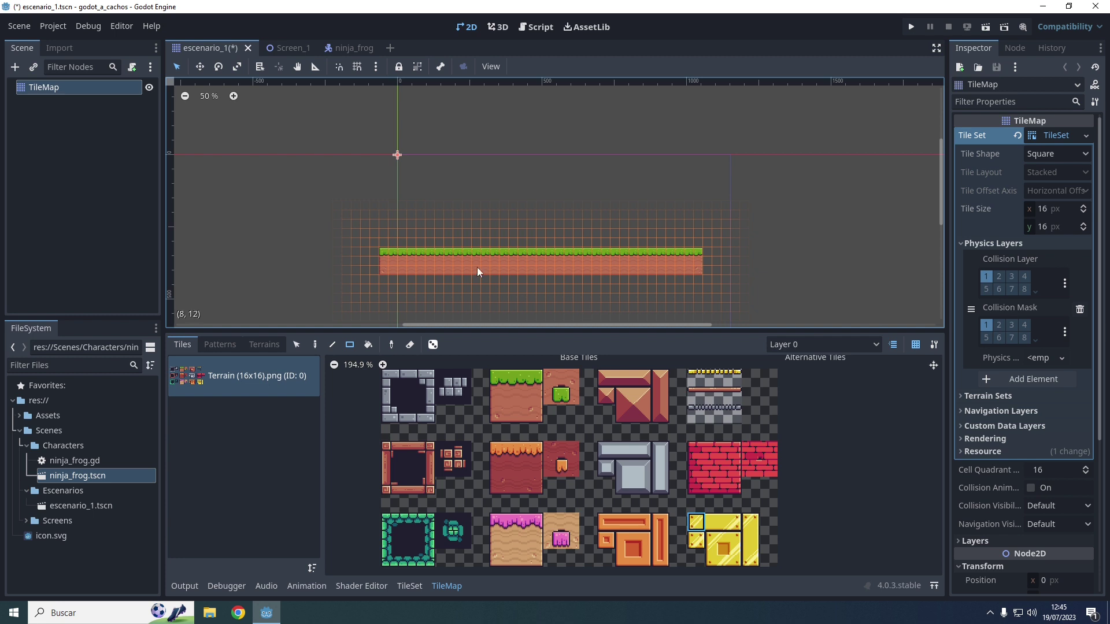
scroll(574, 203, down, 1)
scroll(559, 214, up, 1)
scroll(563, 225, down, 2)
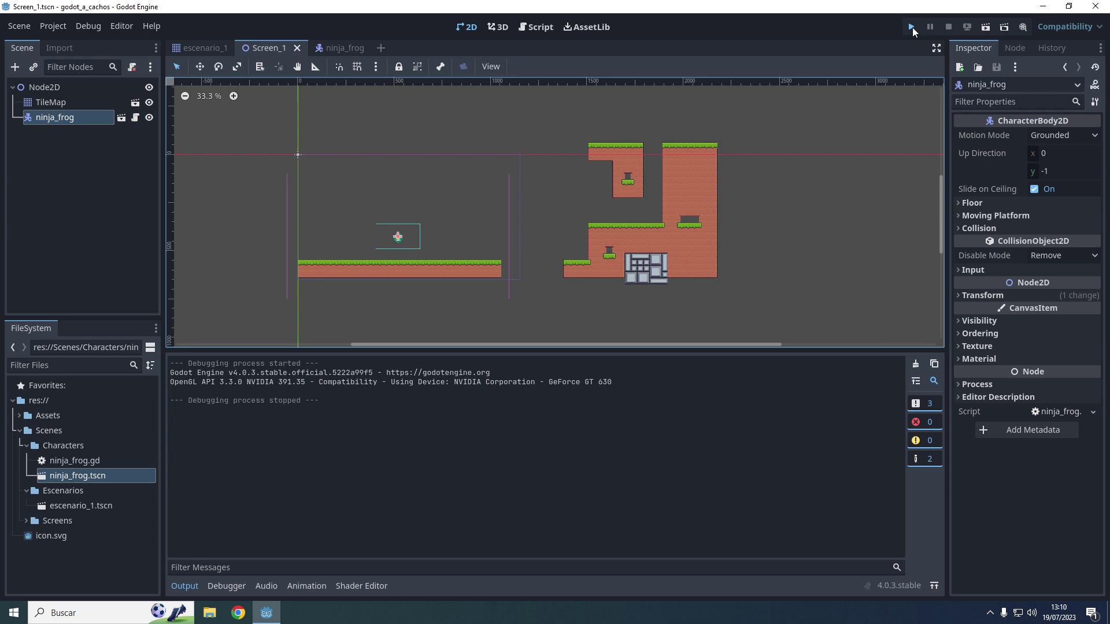
- Run the game twice, walking the frog right across the new terrain, stopping each run
click(913, 26)
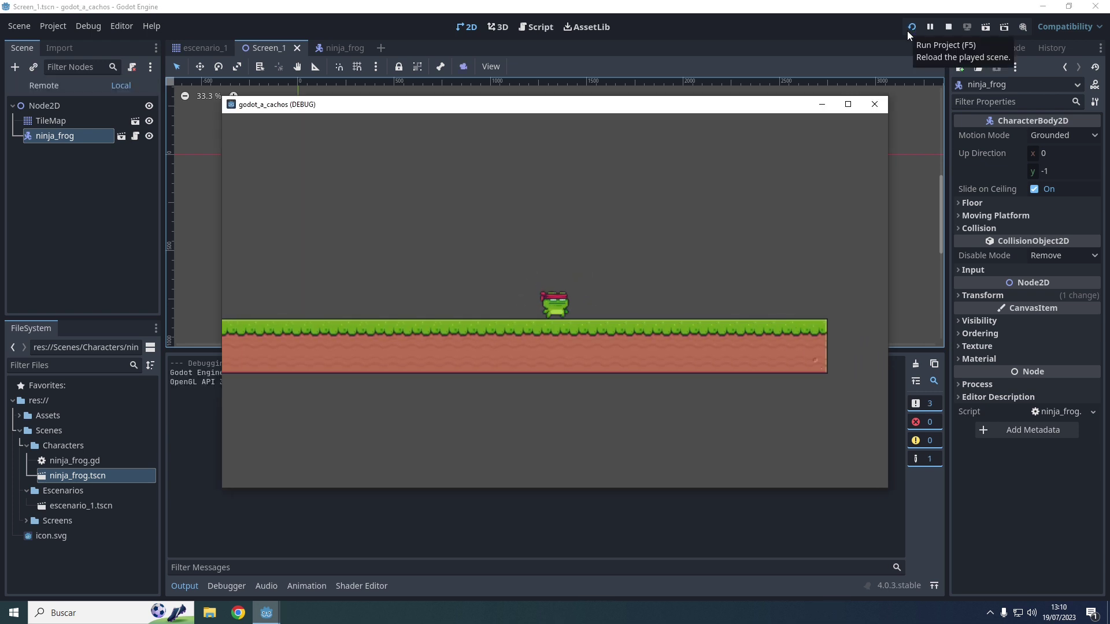
key(Right)
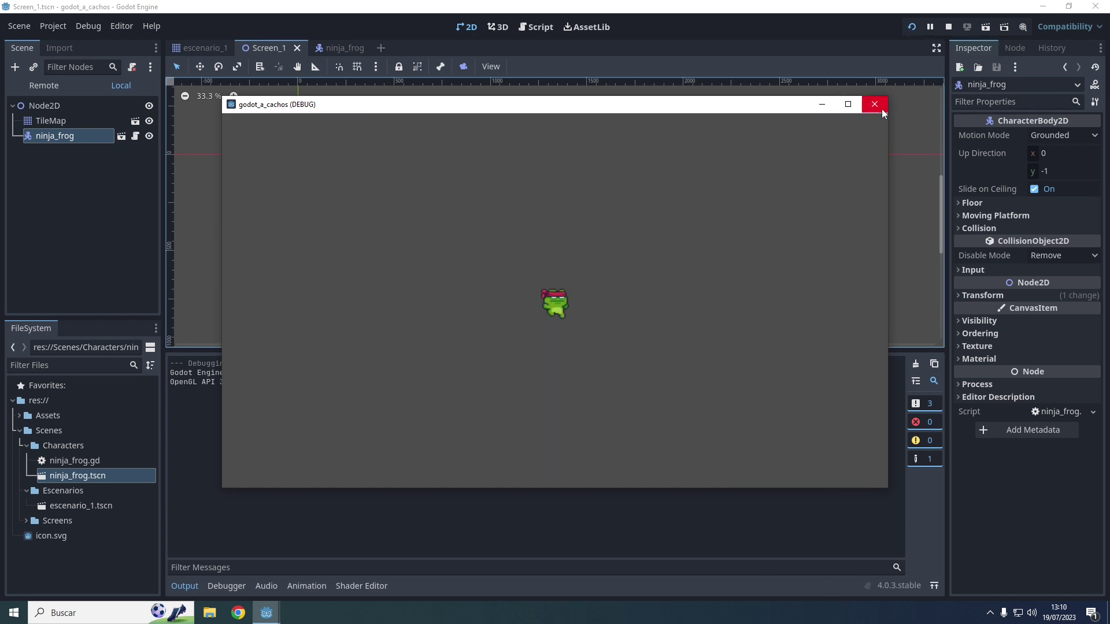
click(874, 104)
click(911, 30)
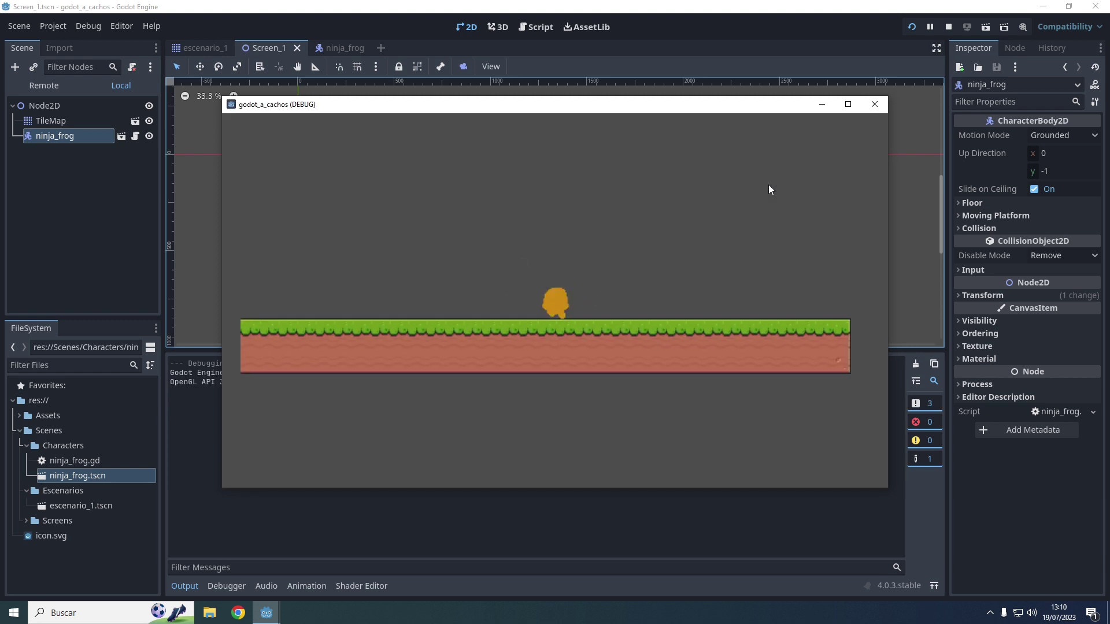
key(Right)
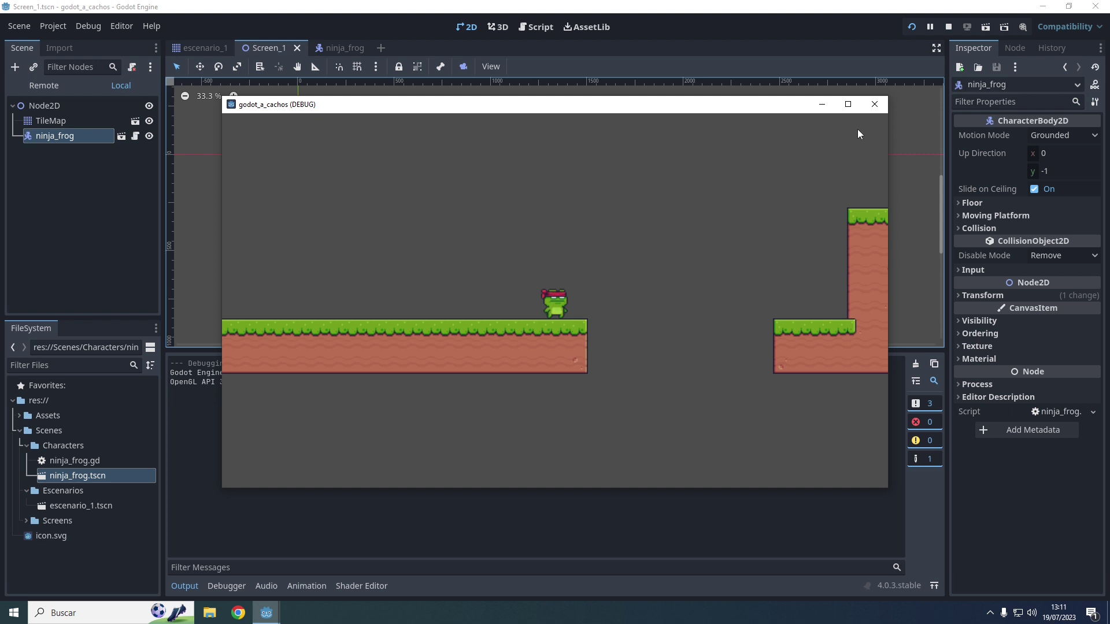
click(873, 104)
- Return to escenario_1, run the game, and walk the frog left, jump, then walk right across the ground
key(ctrl+shift+Tab)
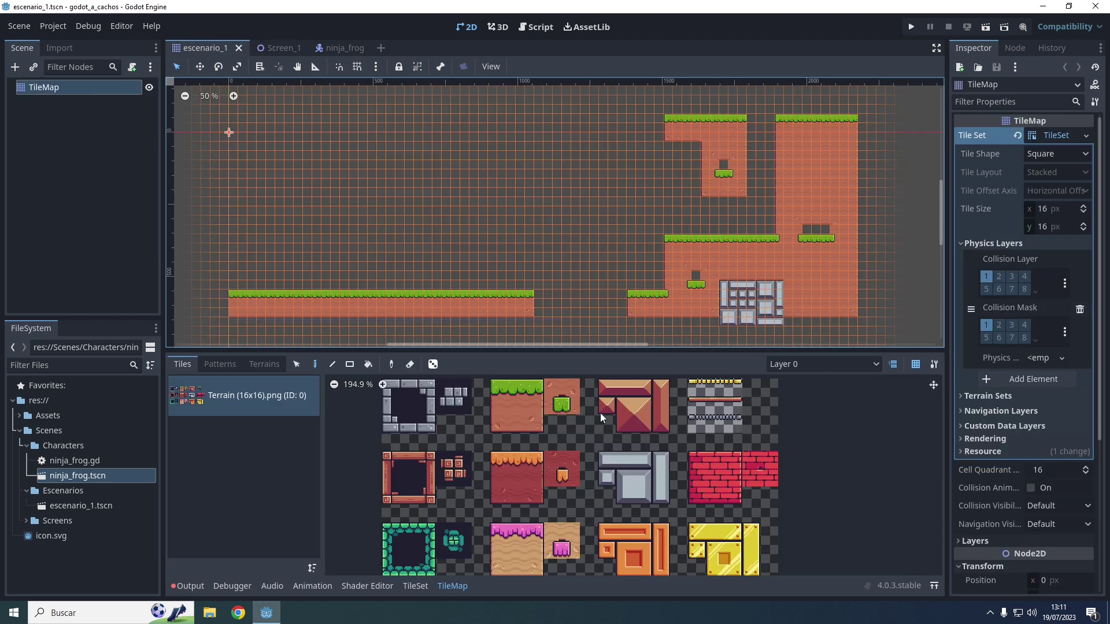
key(F5)
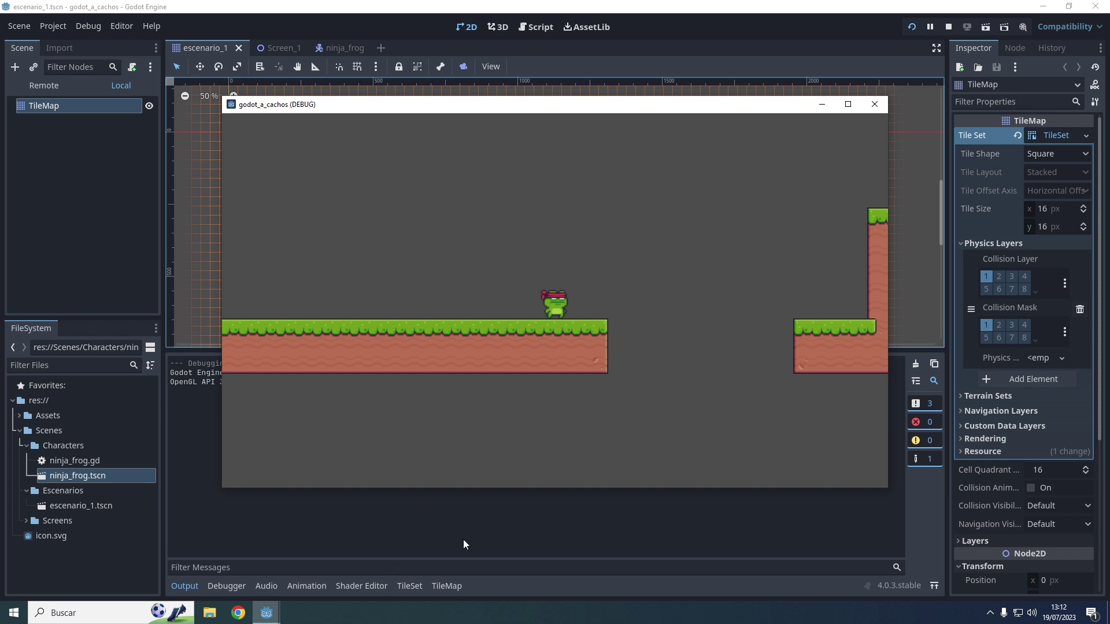
key(Left)
key(space)
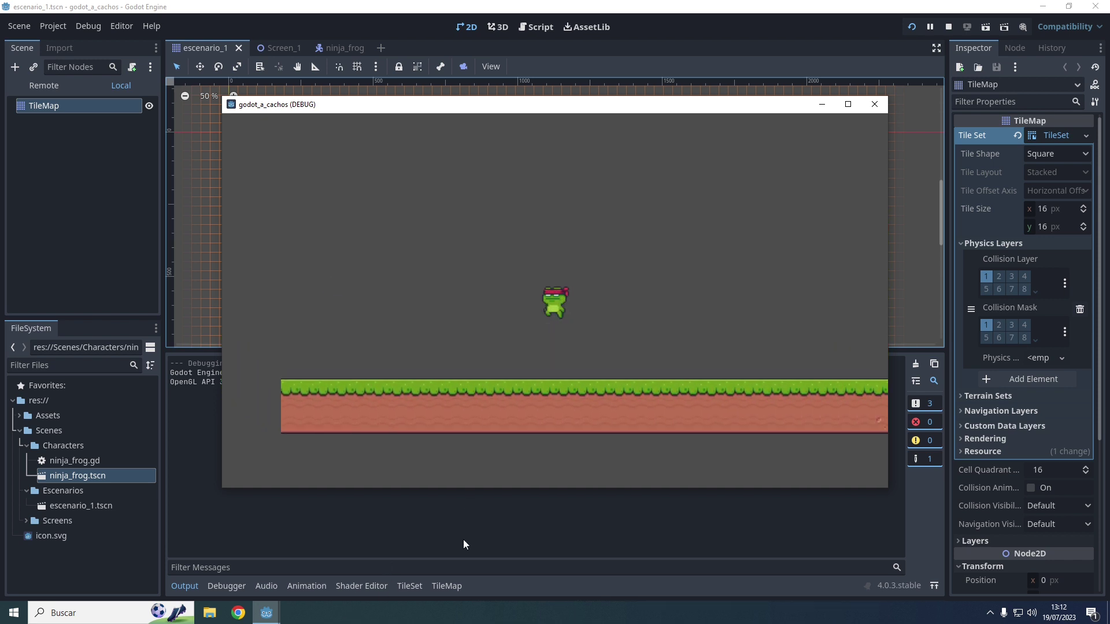
key(Right)
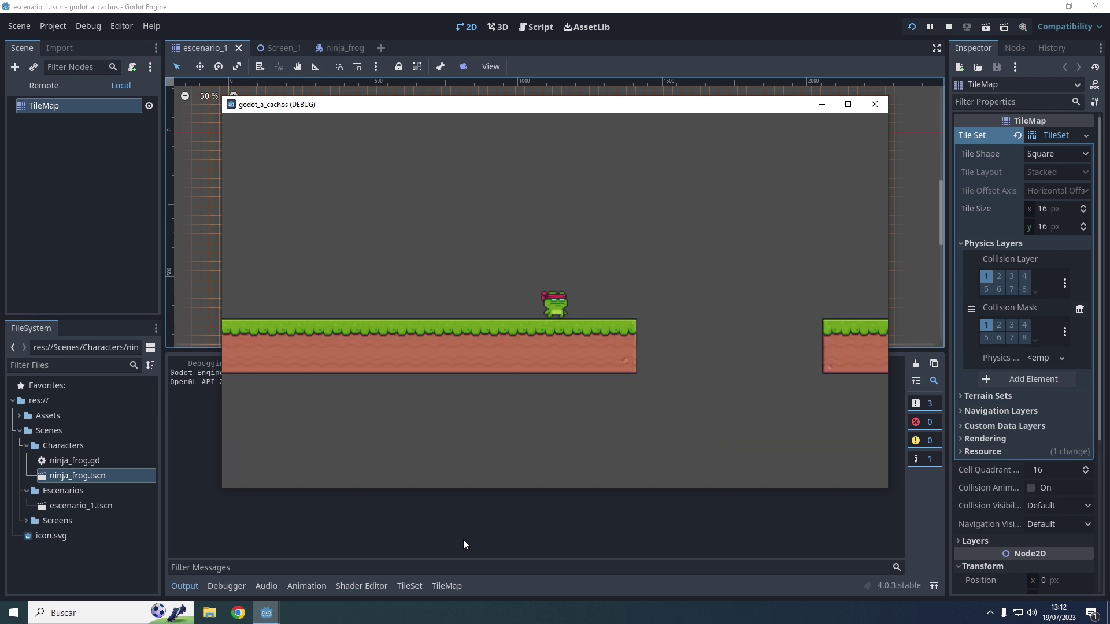
key(Right)
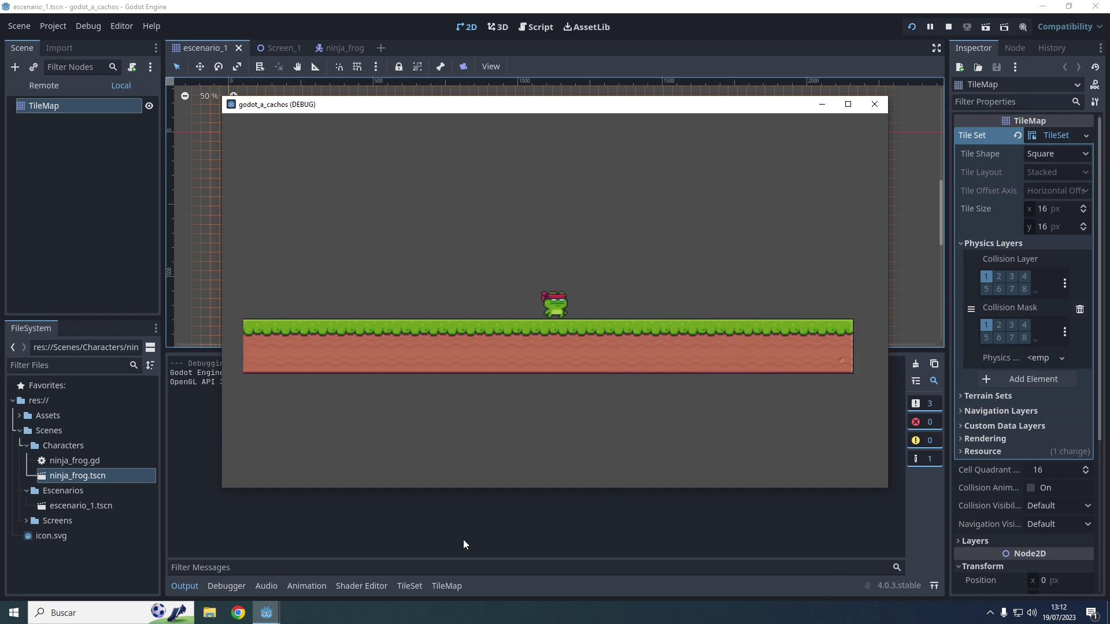